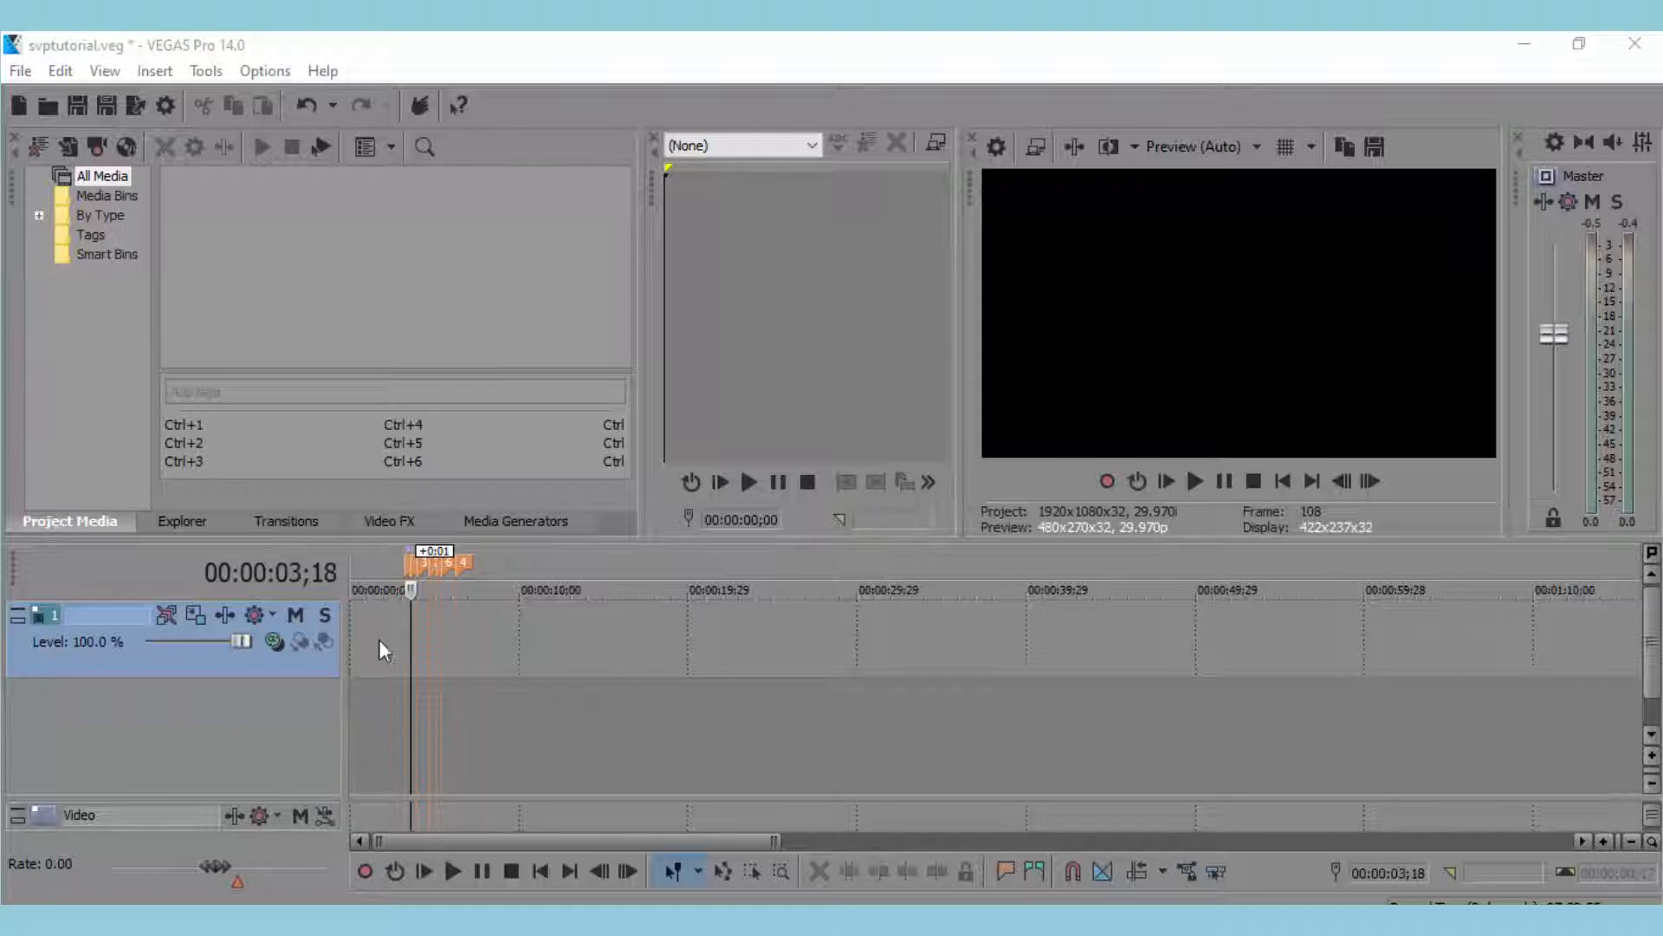
{"action": "left_click_drag", "start_coordinate": [387, 641], "coordinate": [485, 623]}
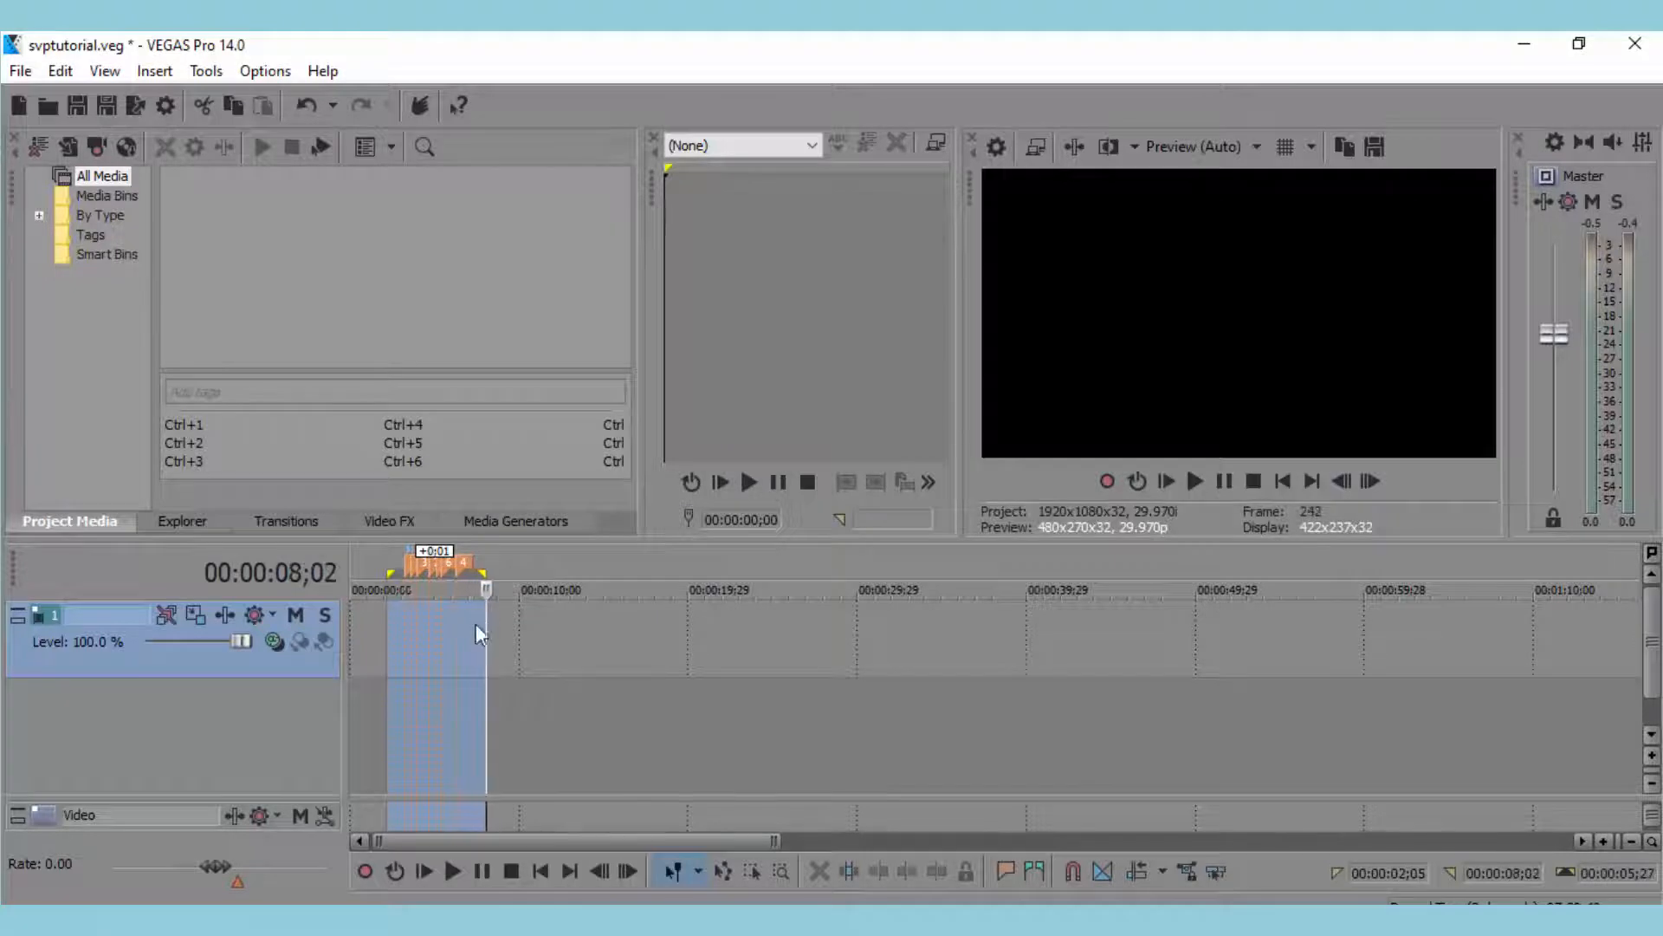
{"action": "left_click", "coordinate": [397, 636]}
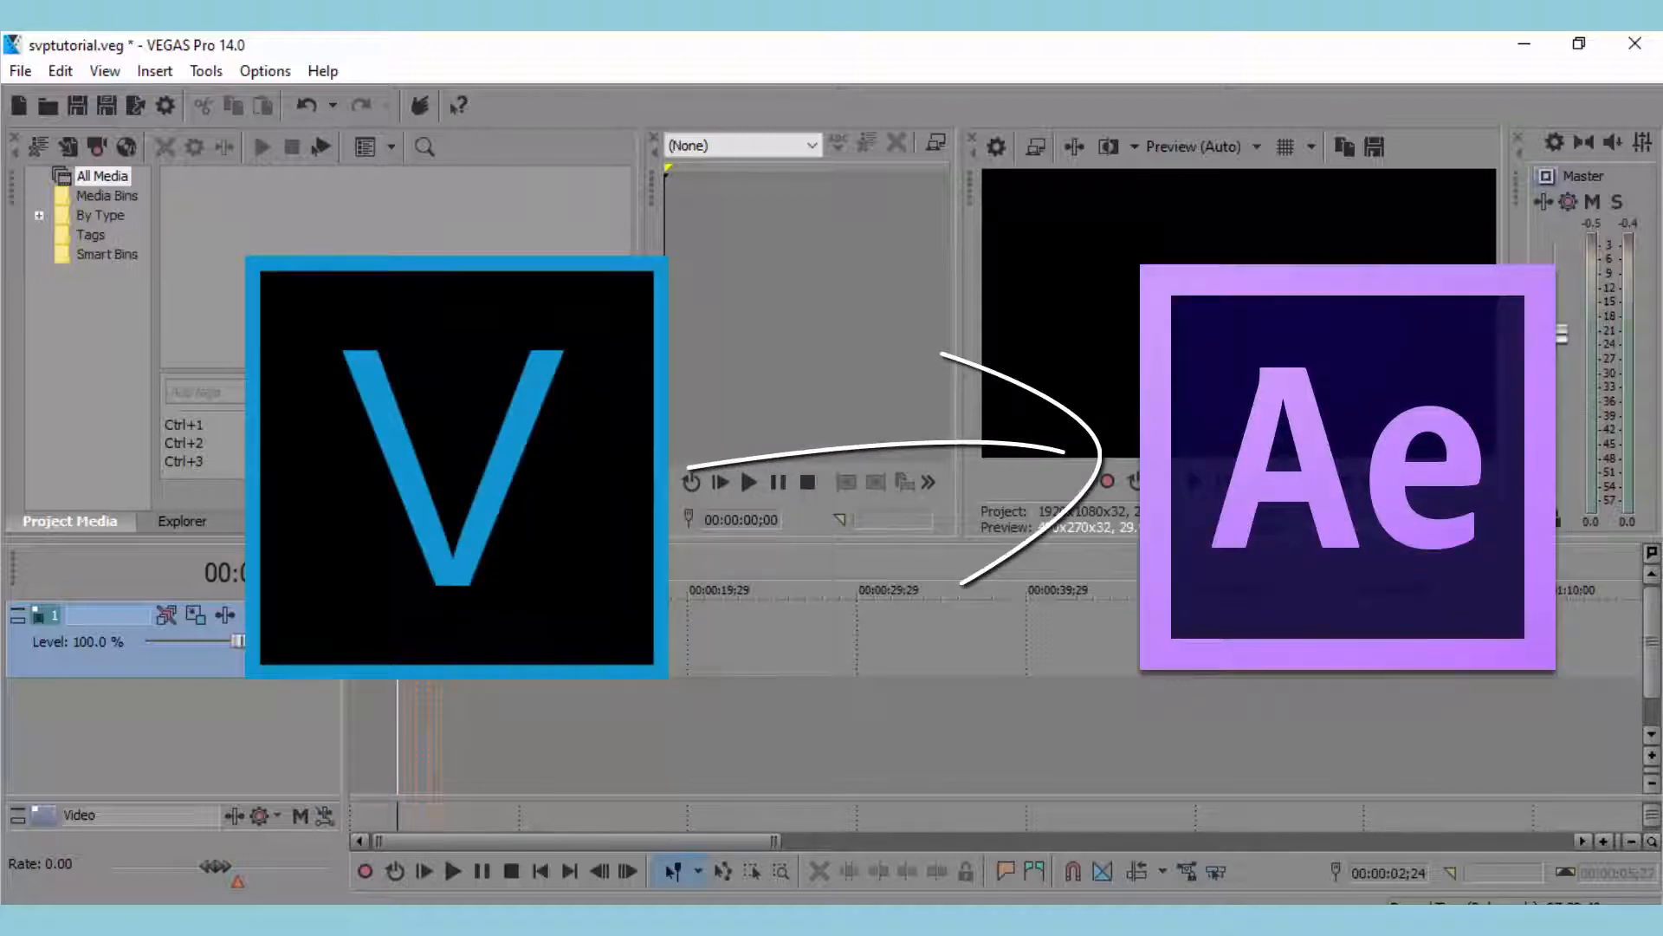
{"action": "left_click", "coordinate": [415, 630]}
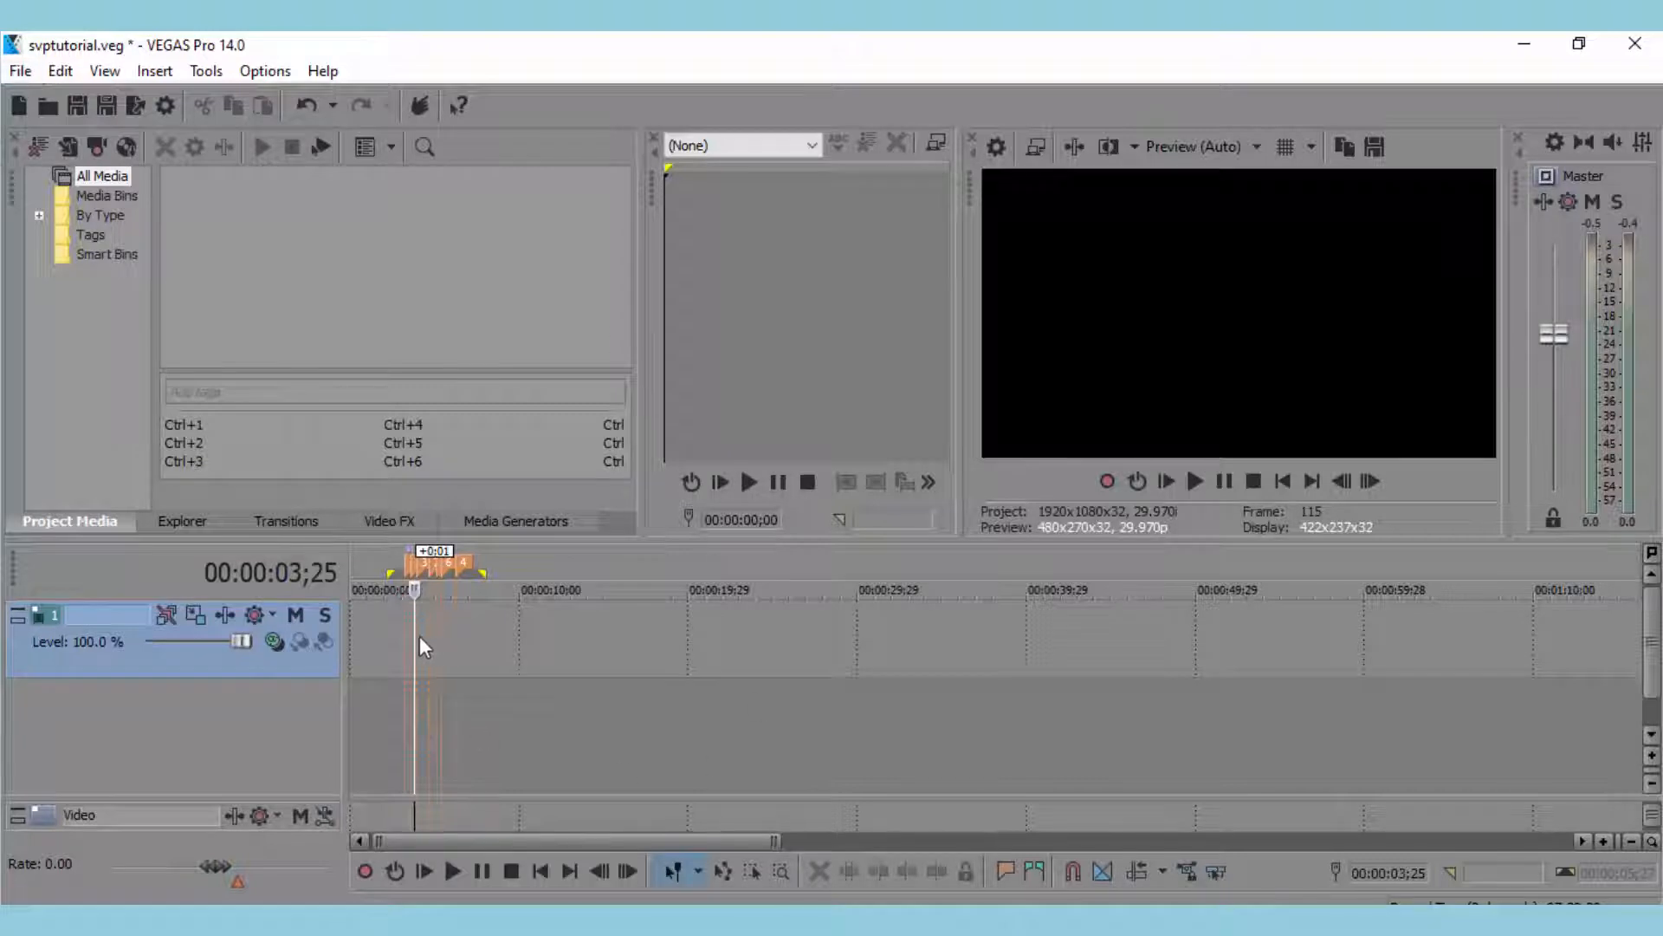
{"action": "left_click_drag", "start_coordinate": [419, 636], "coordinate": [425, 636]}
{"action": "double_click", "coordinate": [344, 627]}
{"action": "left_click_drag", "start_coordinate": [11, 702], "coordinate": [301, 661]}
{"action": "left_click", "coordinate": [346, 641]}
{"action": "left_click", "coordinate": [423, 632]}
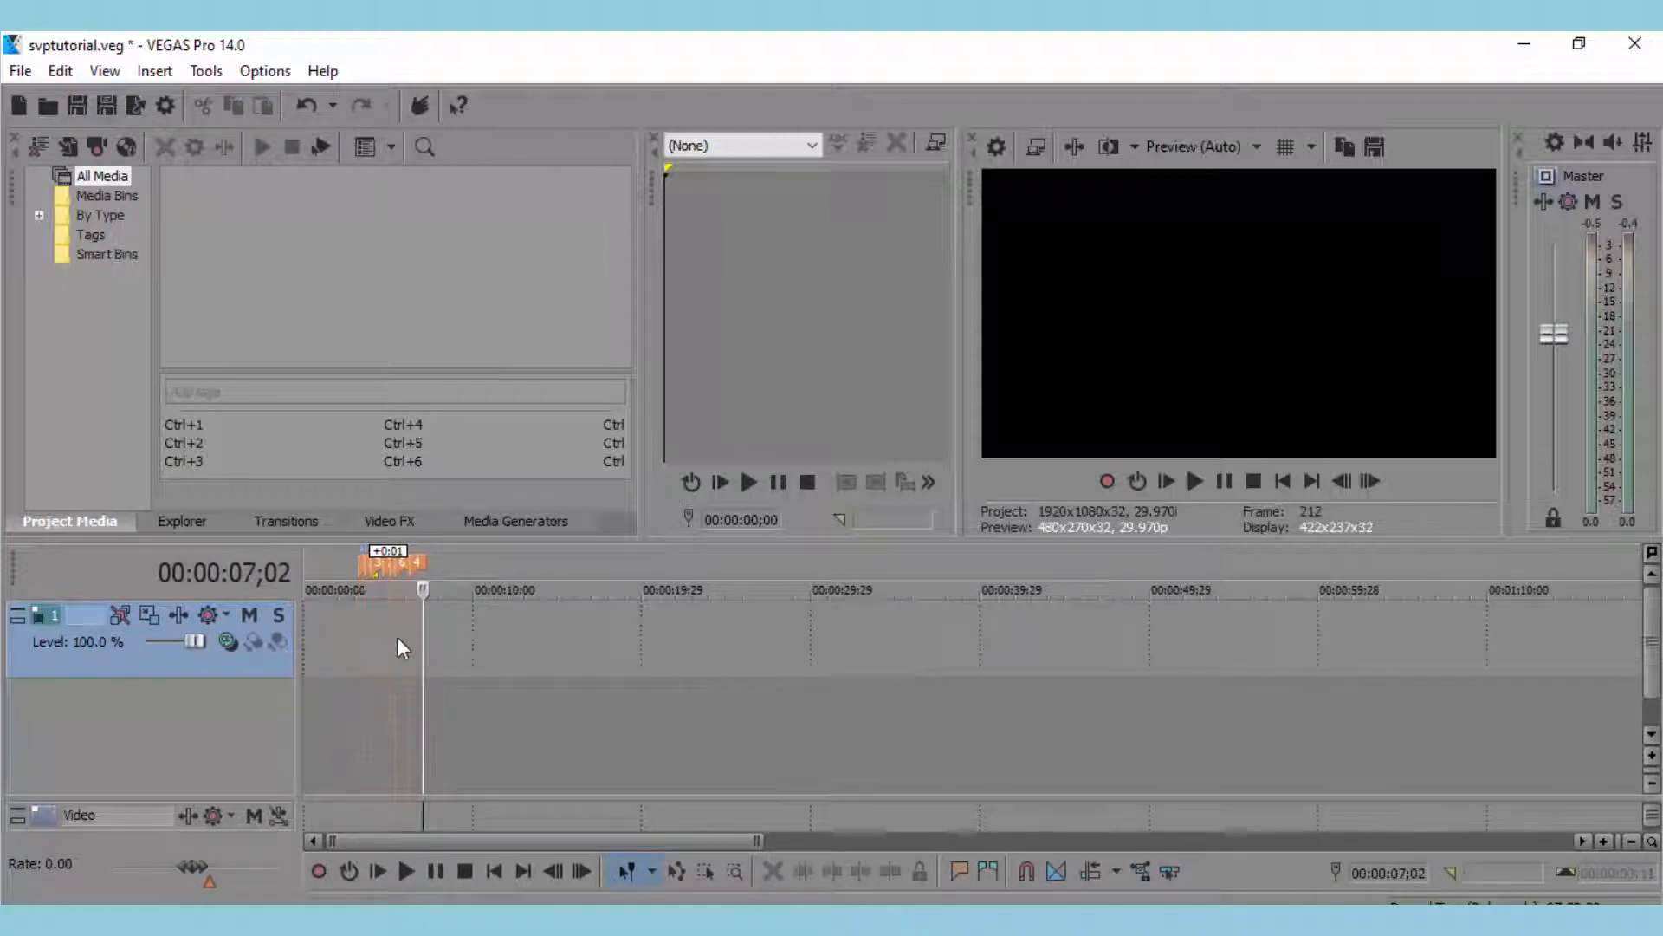
{"action": "left_click", "coordinate": [398, 637]}
{"action": "left_click", "coordinate": [309, 637]}
{"action": "left_click", "coordinate": [303, 639]}
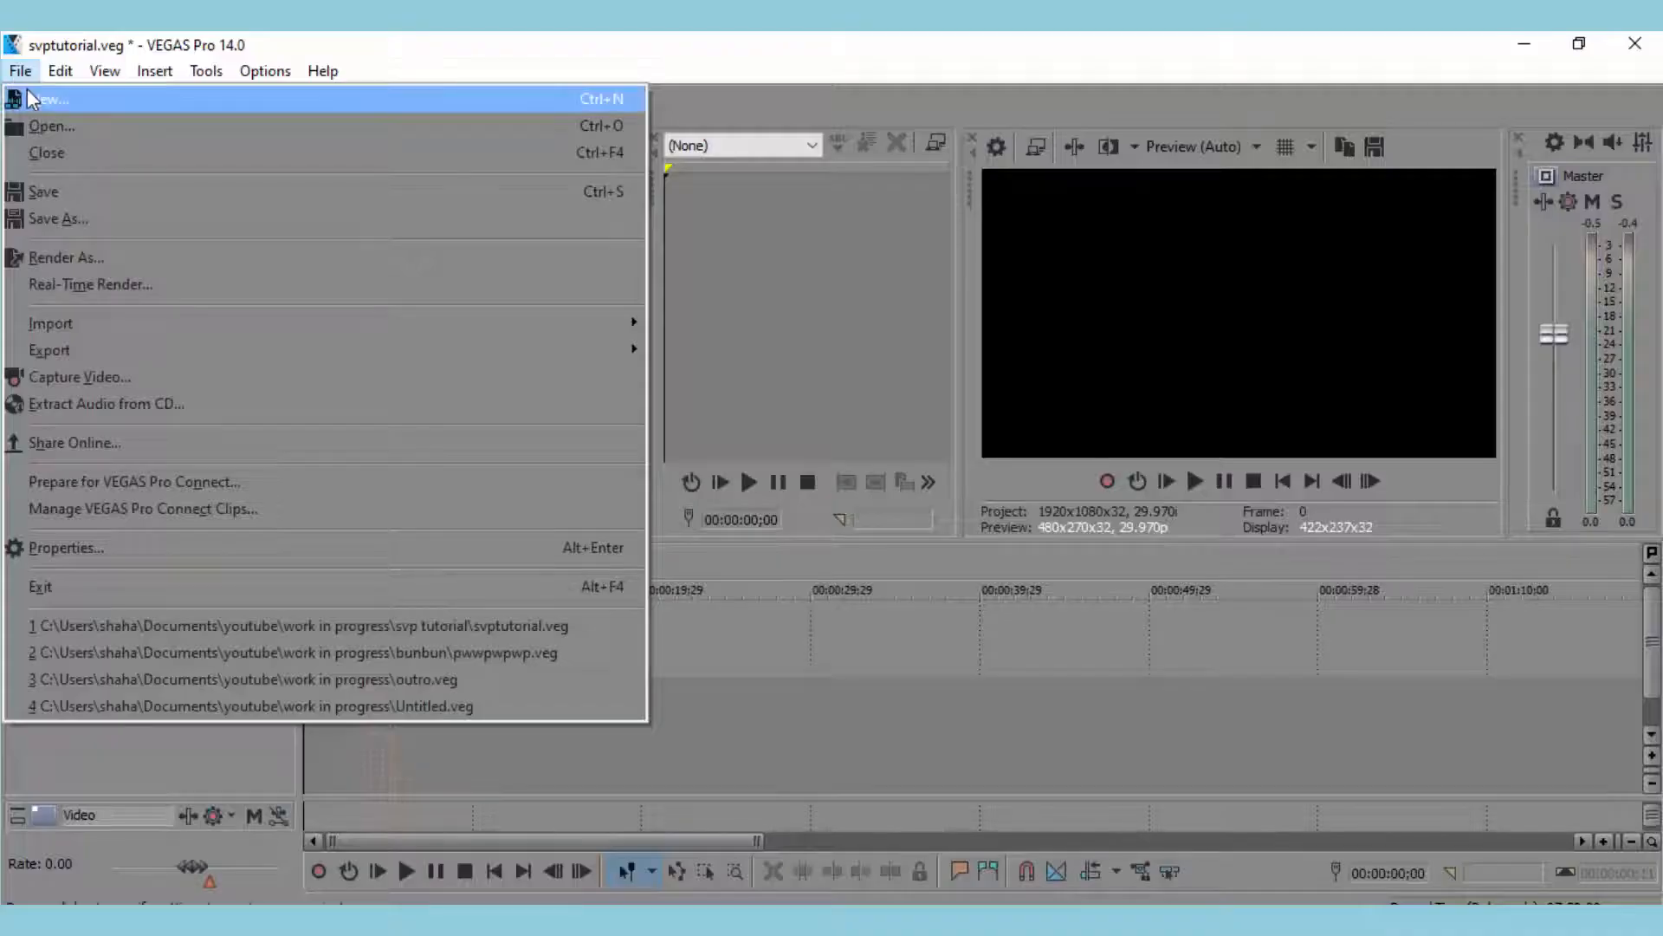
Start a new project, discarding the unsaved changes to the current one.
{"action": "left_click", "coordinate": [50, 94]}
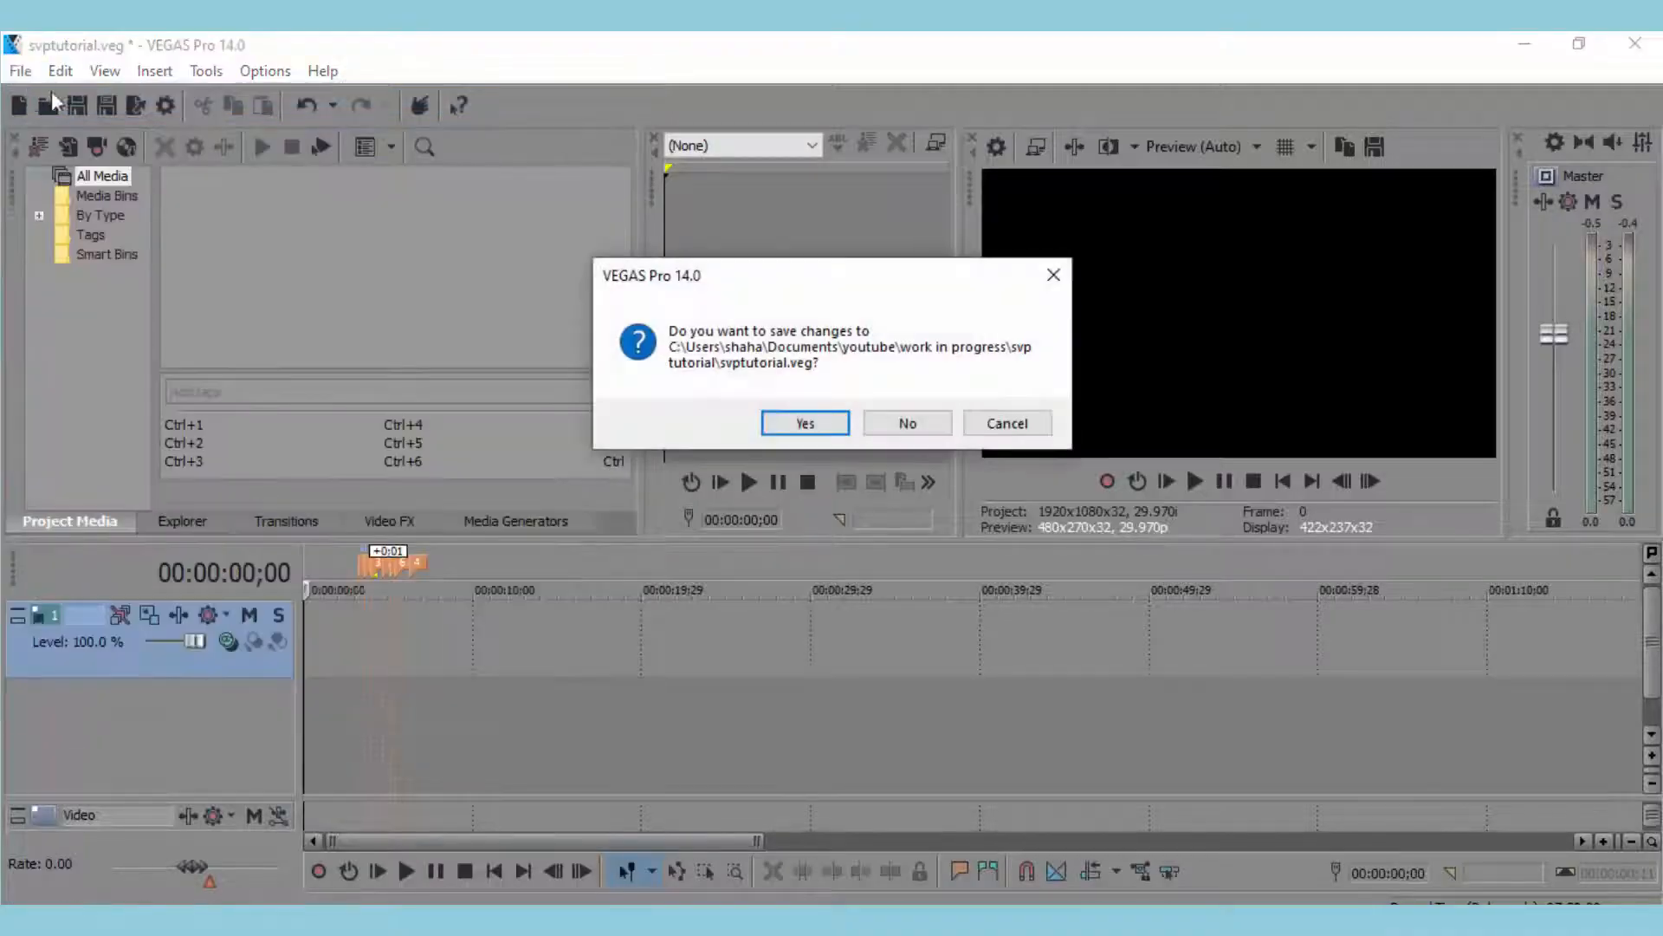
{"action": "left_click", "coordinate": [926, 424]}
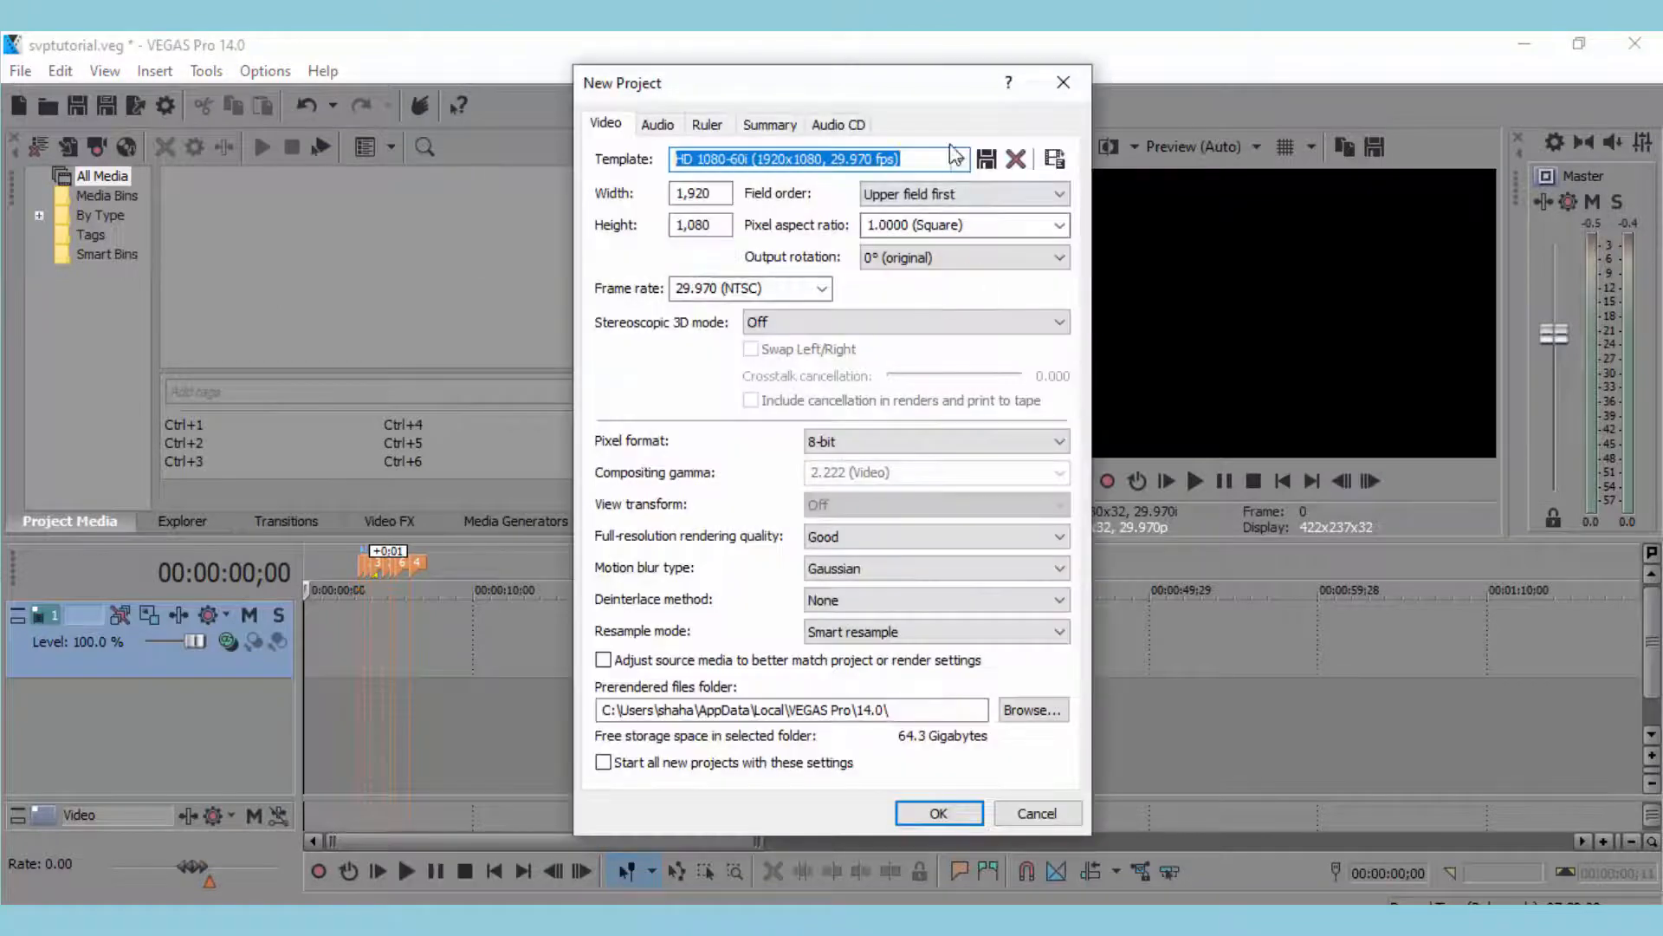
{"action": "left_click_drag", "start_coordinate": [901, 100], "coordinate": [901, 123]}
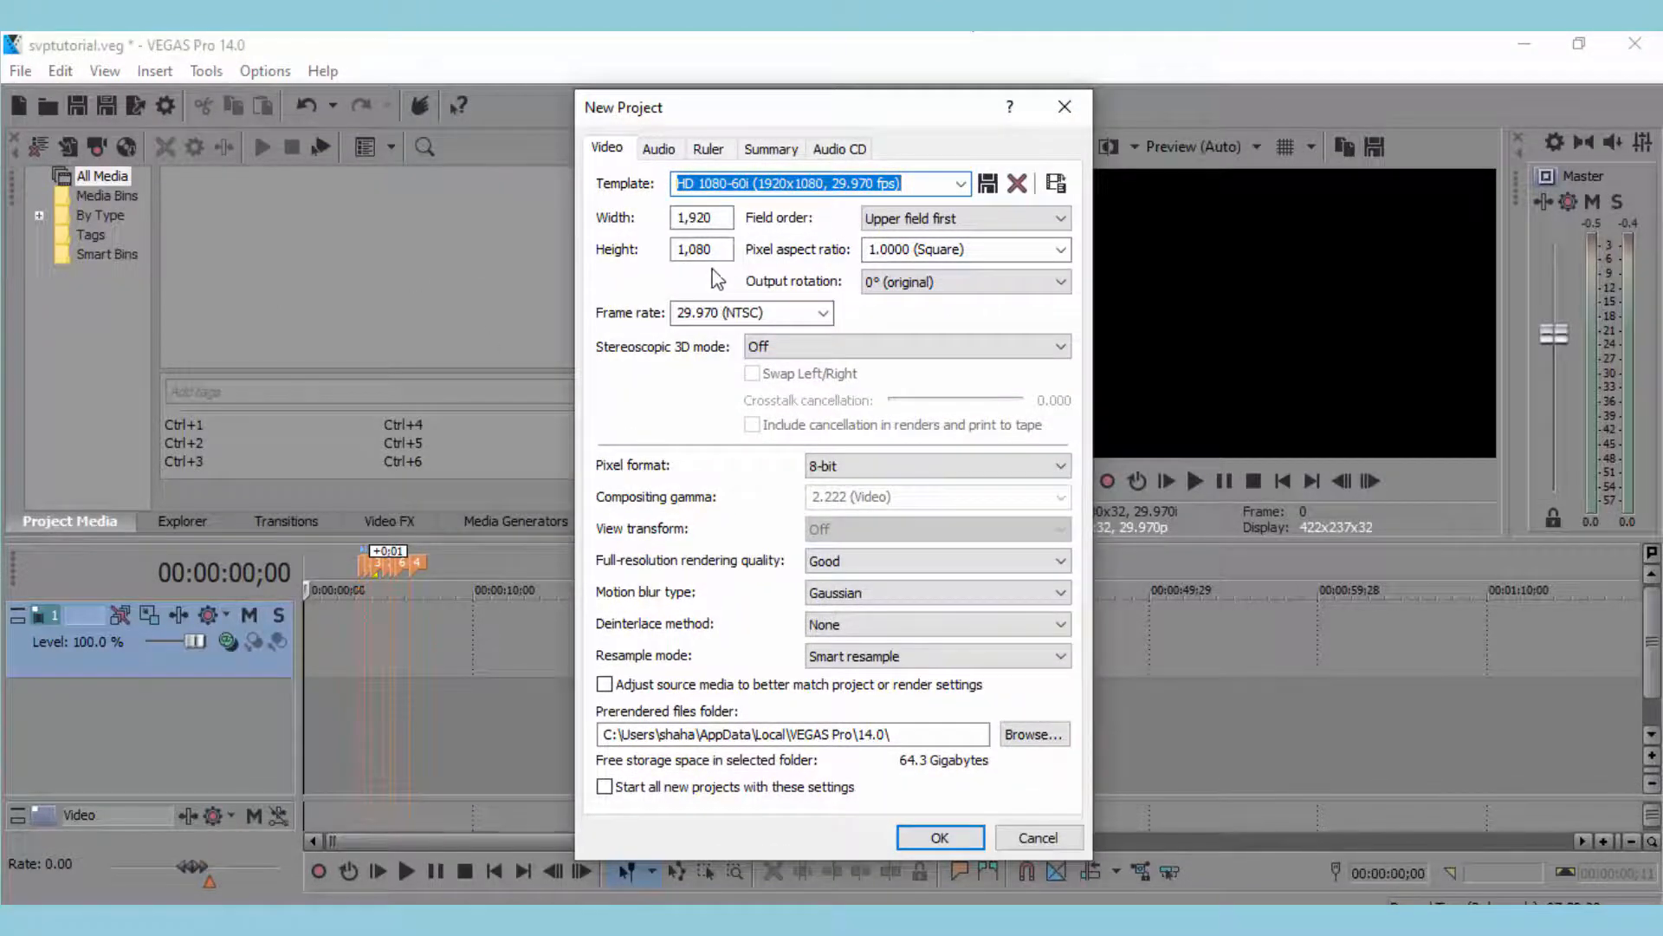
Look through the new project's audio, audio CD, ruler and summary settings, returning to the video settings.
{"action": "left_click", "coordinate": [660, 149]}
{"action": "left_click", "coordinate": [842, 149]}
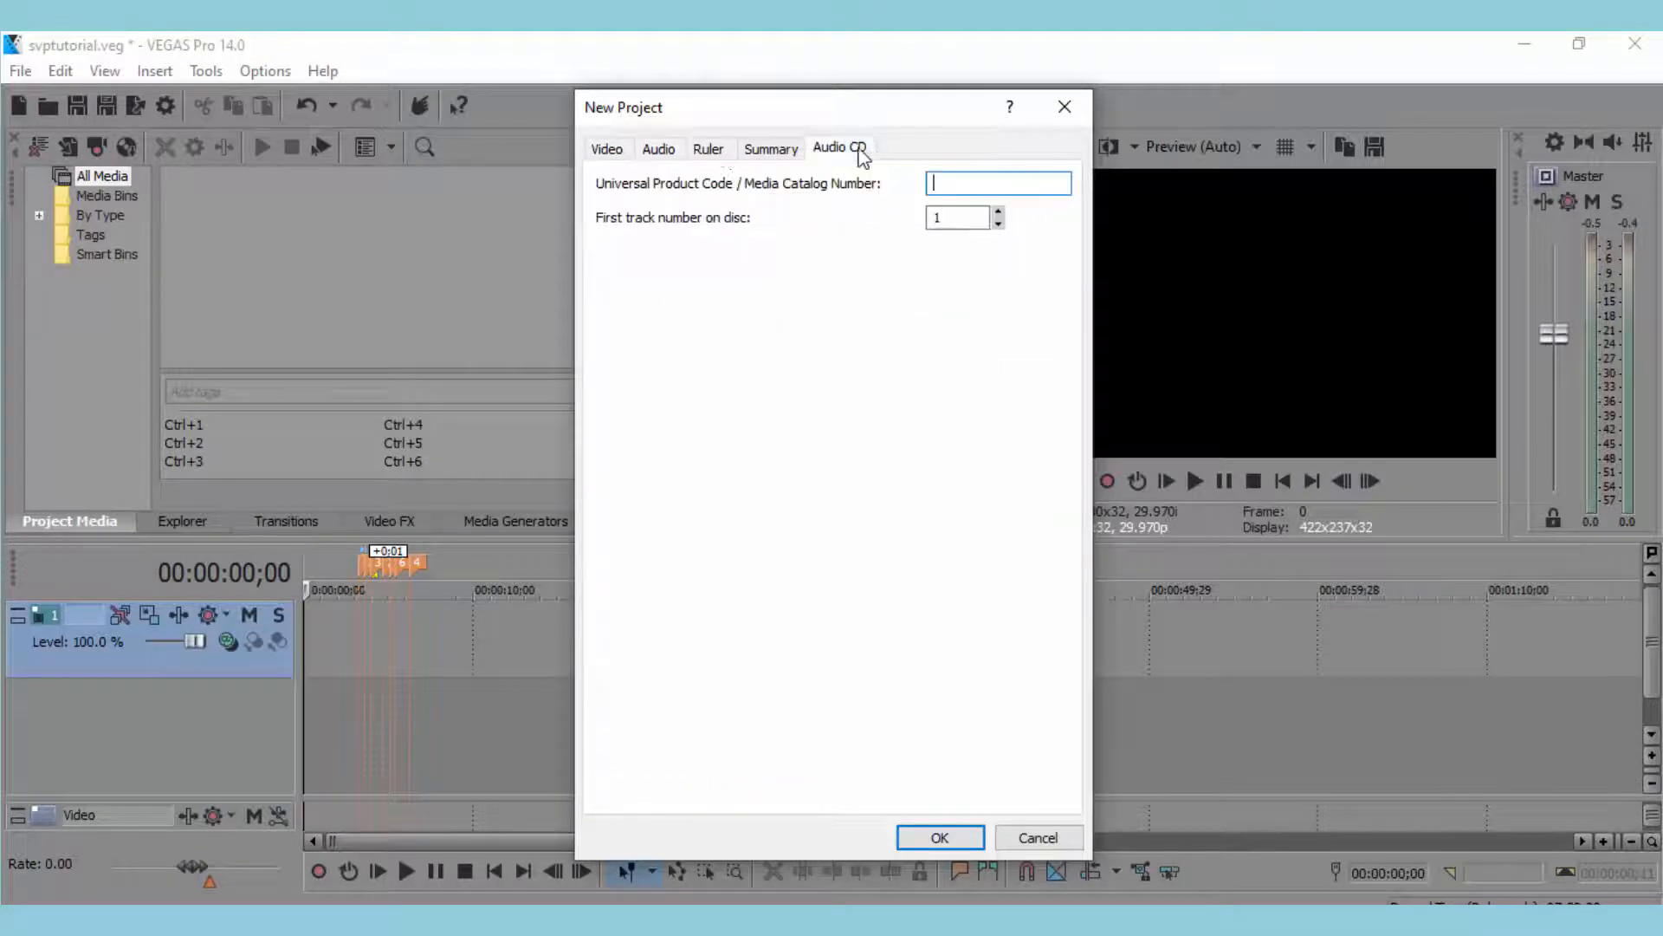
{"action": "left_click", "coordinate": [703, 148]}
{"action": "left_click", "coordinate": [771, 150]}
{"action": "left_click", "coordinate": [603, 149]}
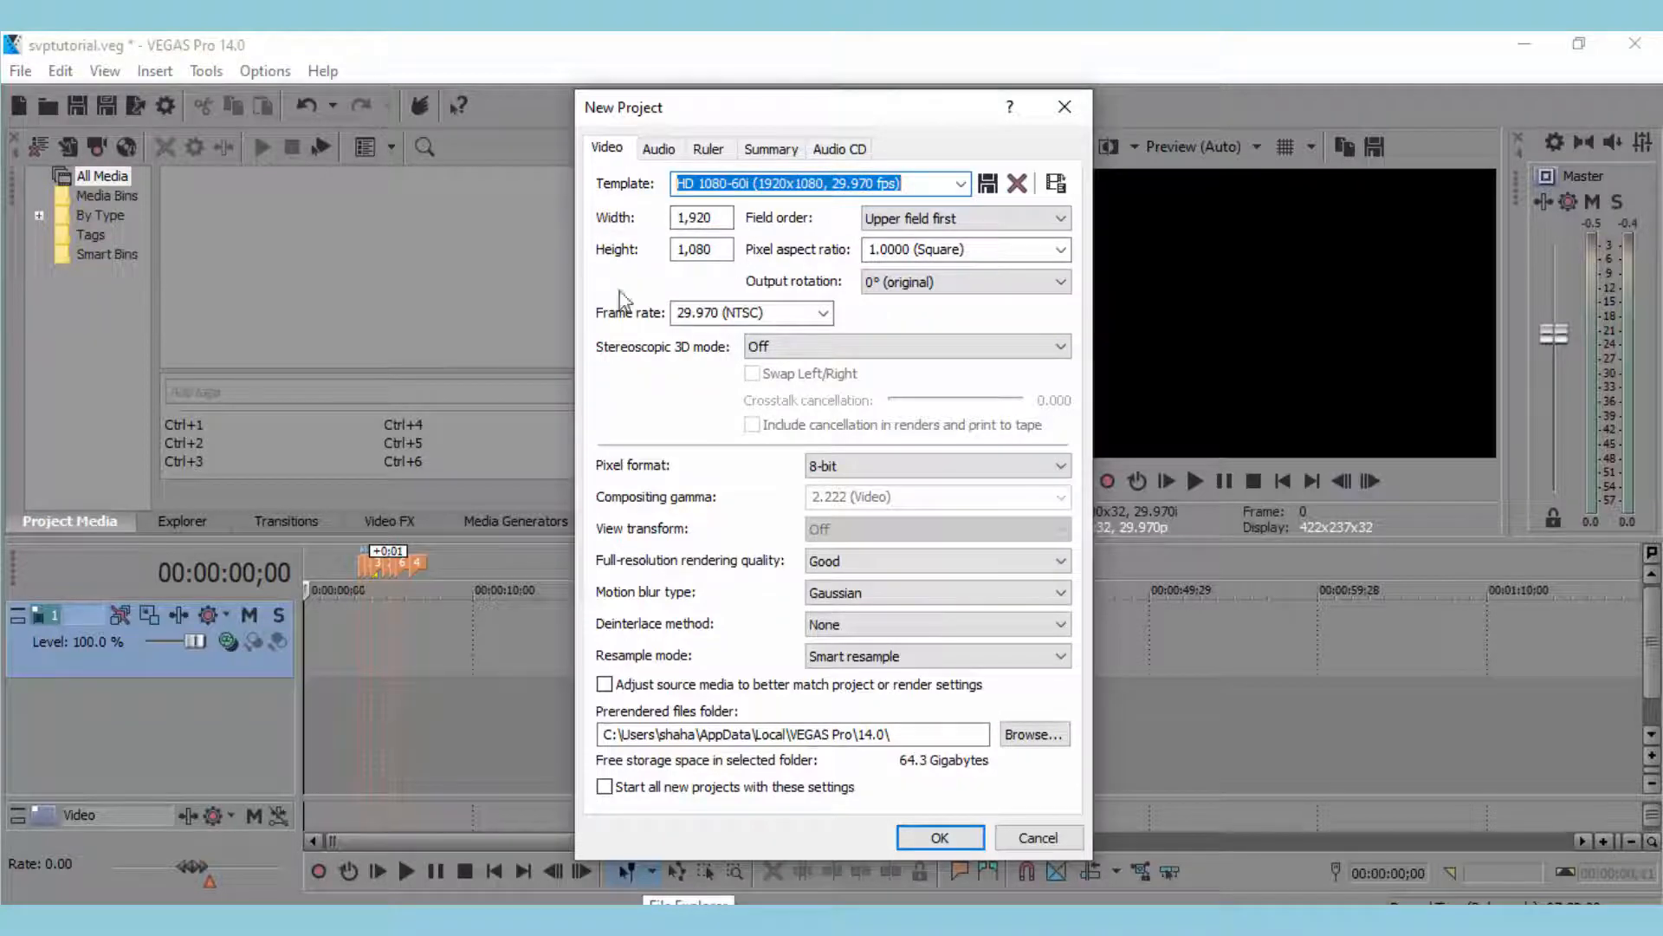
Try a square 1,080 by 1,080 frame by changing the width, and restore the width to 1,920.
{"action": "left_click", "coordinate": [698, 222]}
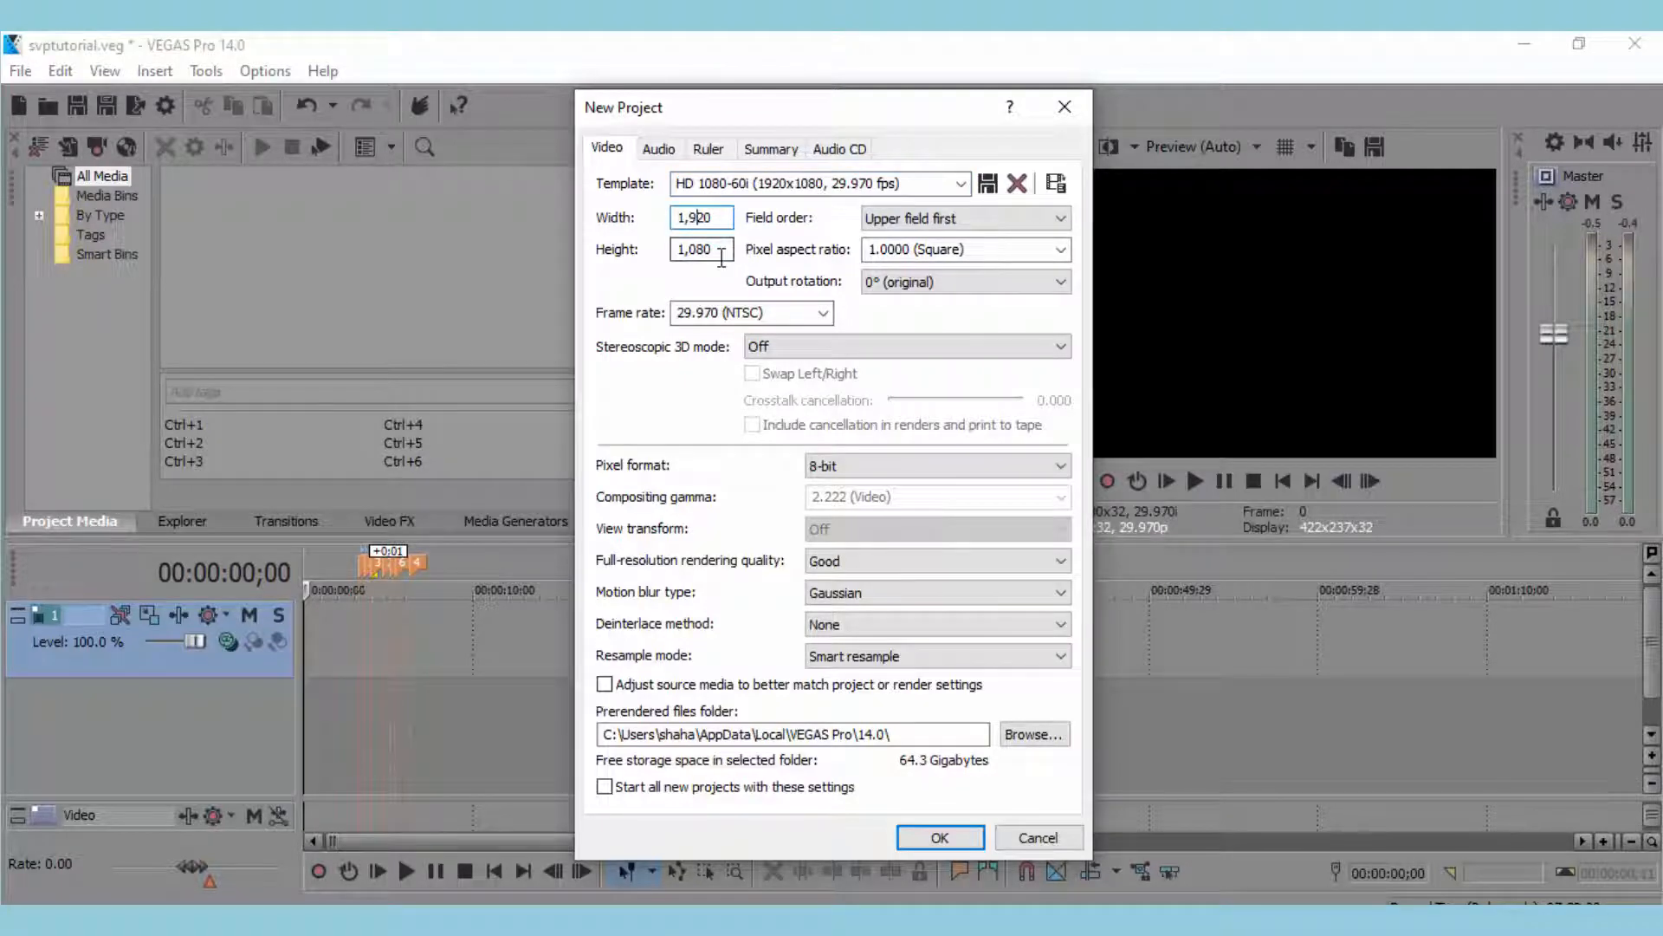
{"action": "left_click_drag", "start_coordinate": [720, 217], "coordinate": [696, 220]}
{"action": "type", "text": "080"}
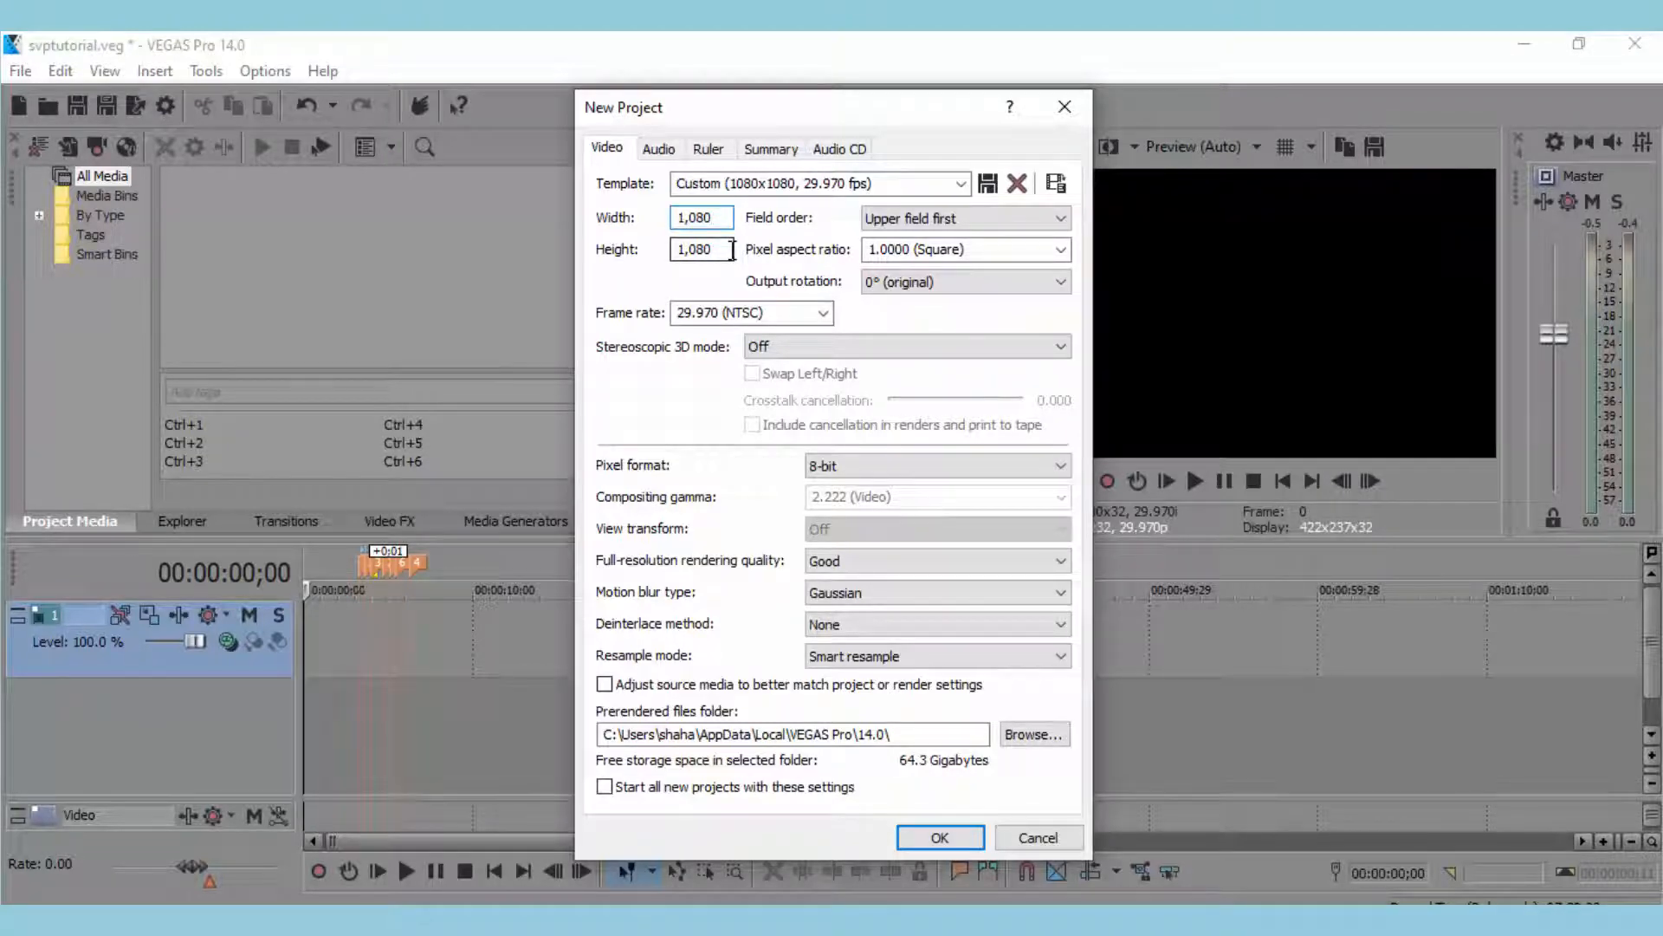
{"action": "key", "text": "BackSpace"}
{"action": "key", "text": "BackSpace"}
{"action": "key", "text": "BackSpace"}
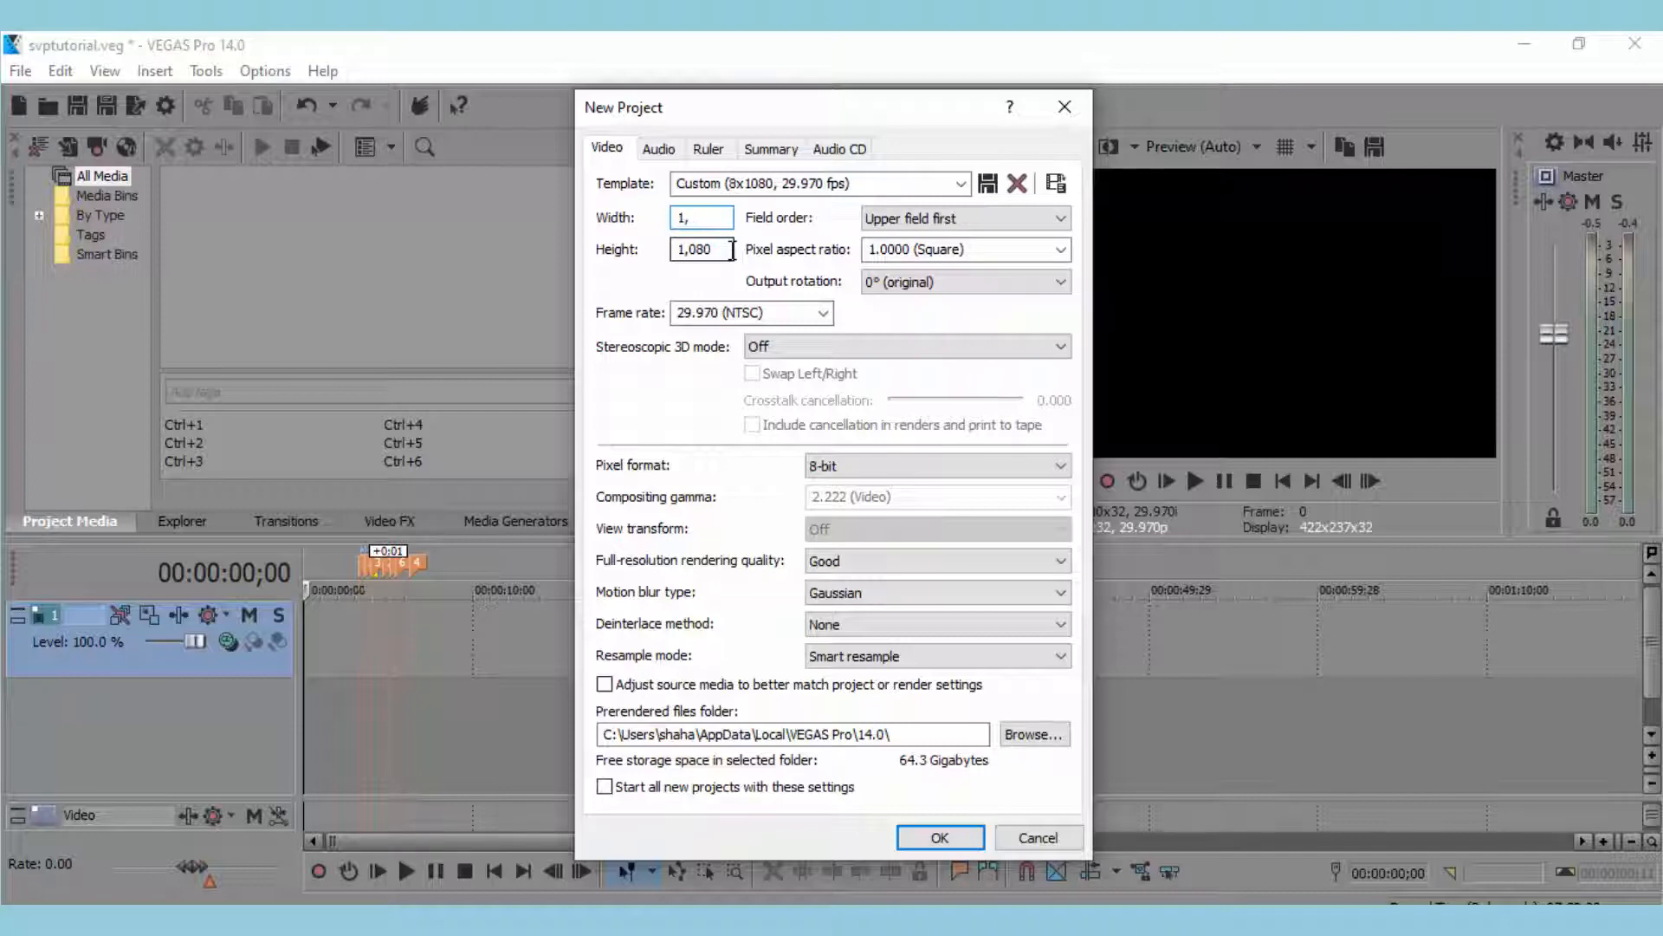
{"action": "type", "text": "920"}
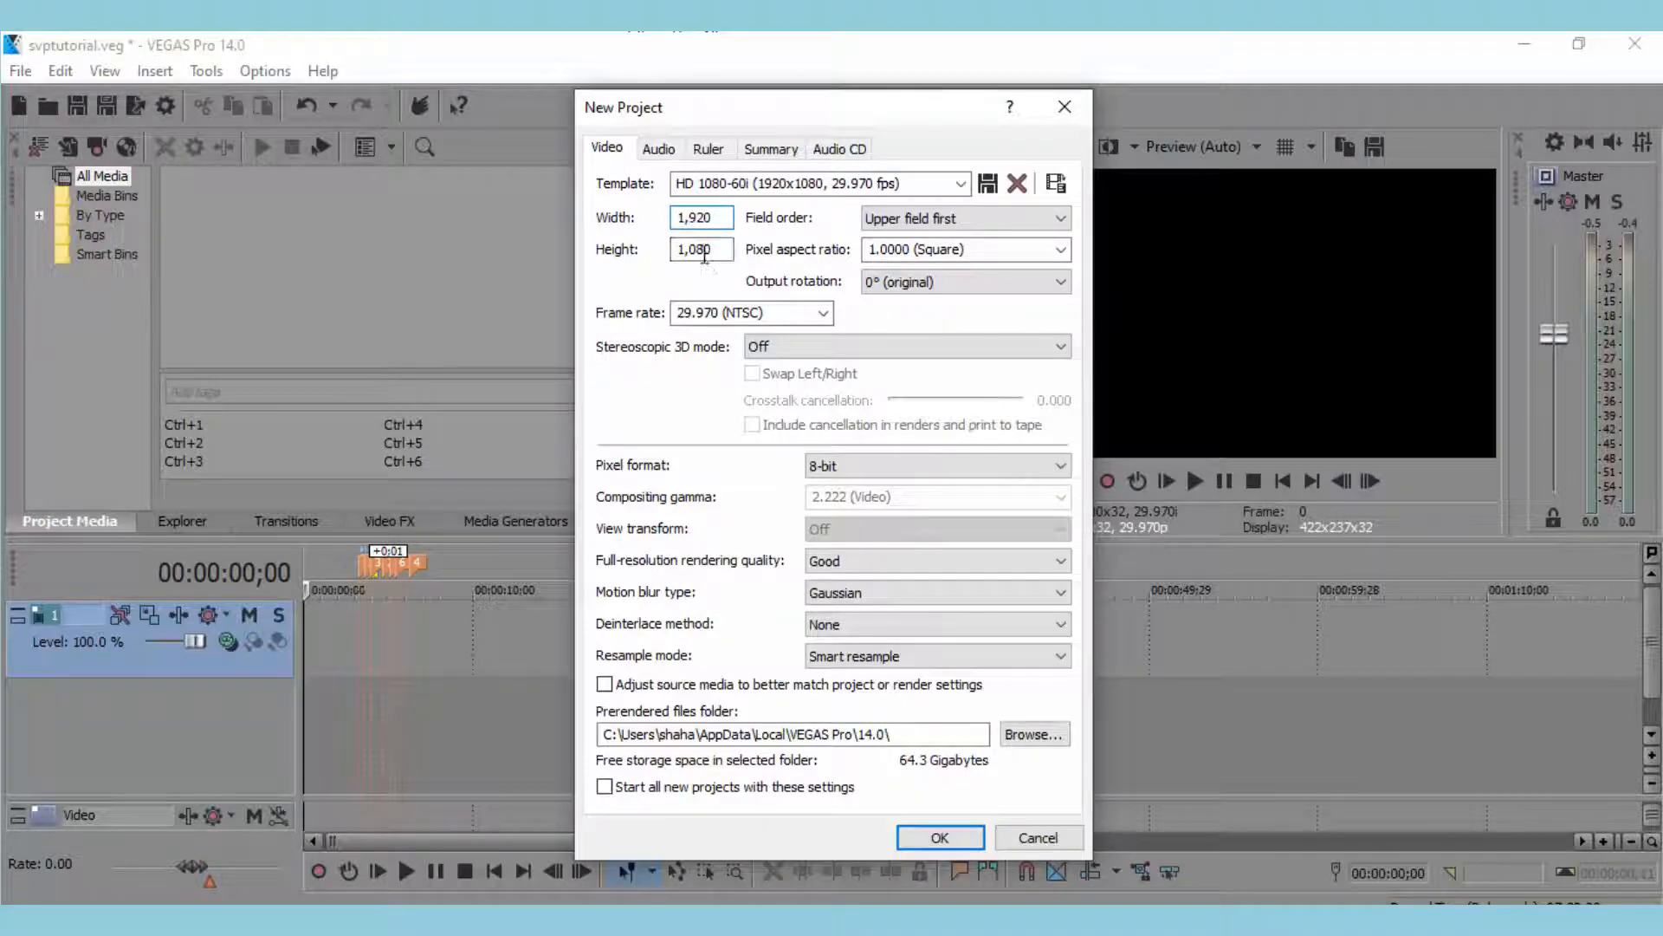
Set the width to 1,080, try a different height, and reset the height to 1,080.
{"action": "key", "text": "BackSpace"}
{"action": "key", "text": "BackSpace"}
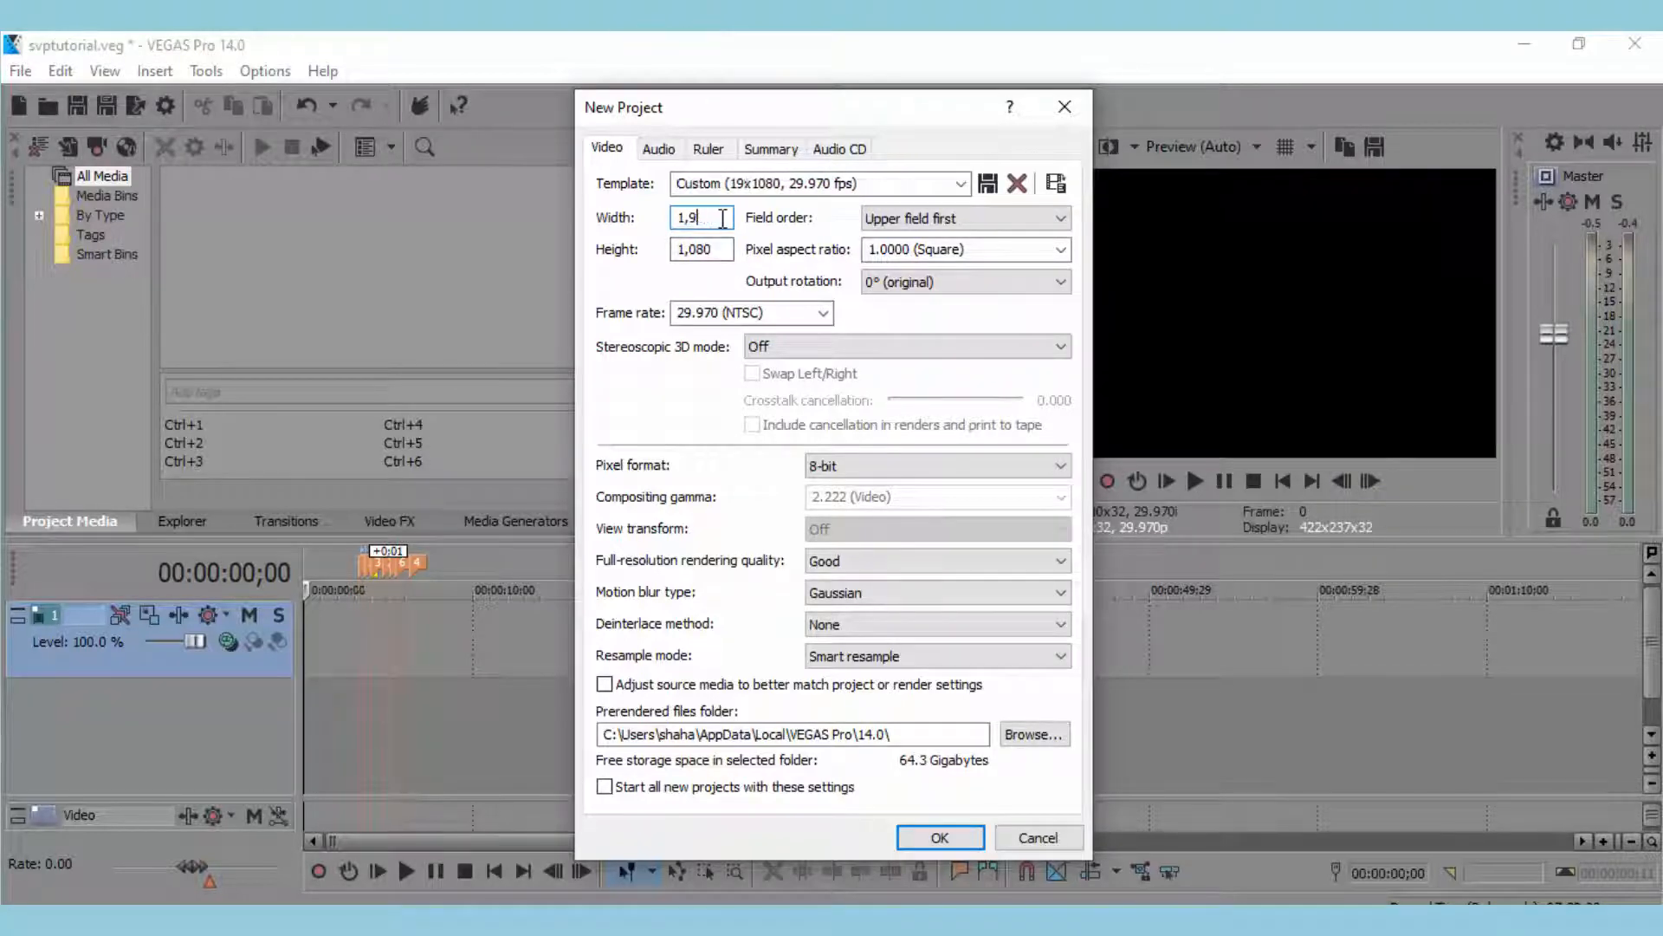
{"action": "key", "text": "BackSpace"}
{"action": "type", "text": "080"}
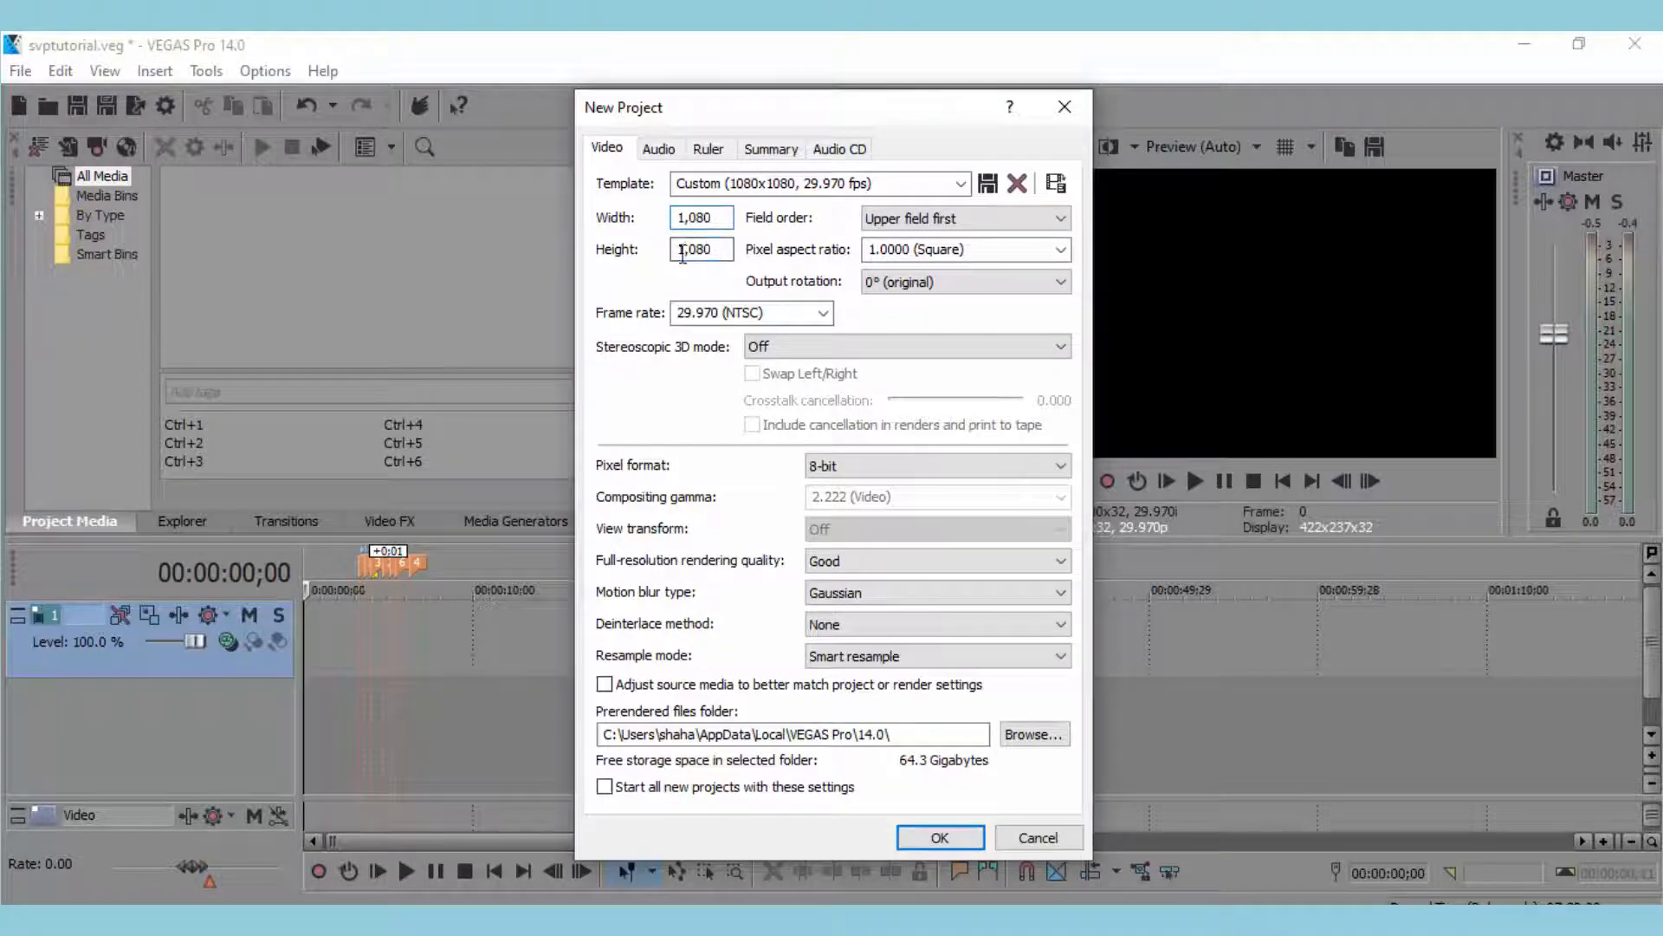
{"action": "type", "text": "350"}
{"action": "key", "text": "BackSpace"}
{"action": "key", "text": "BackSpace"}
{"action": "key", "text": "BackSpace"}
{"action": "type", "text": "0"}
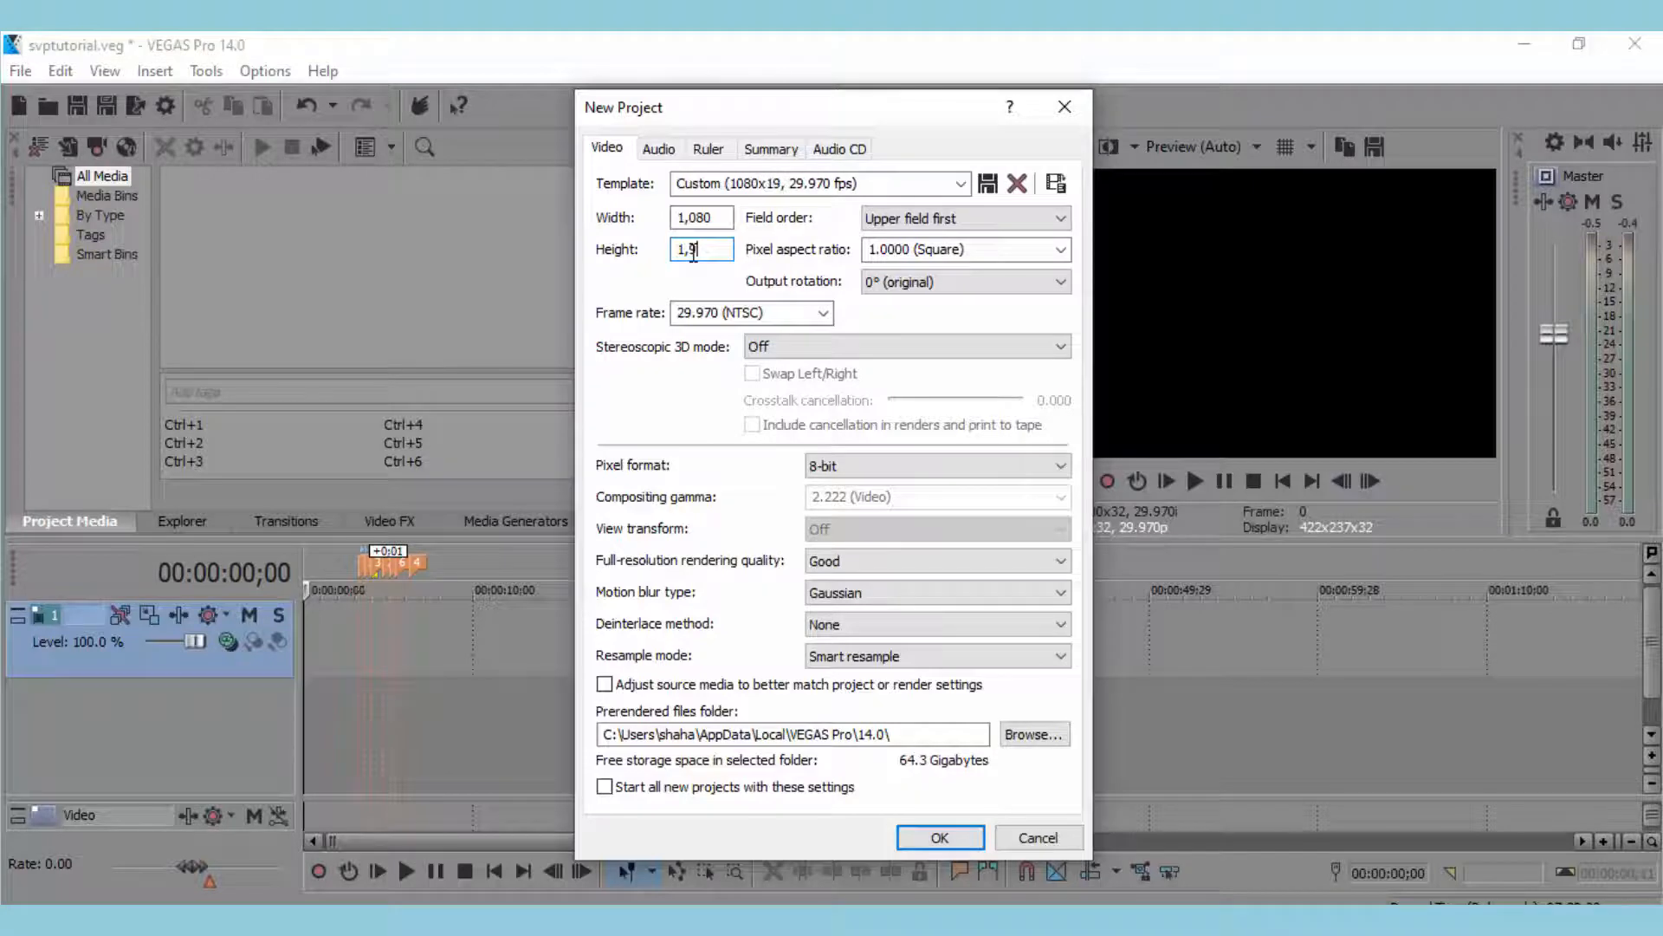
{"action": "type", "text": "80"}
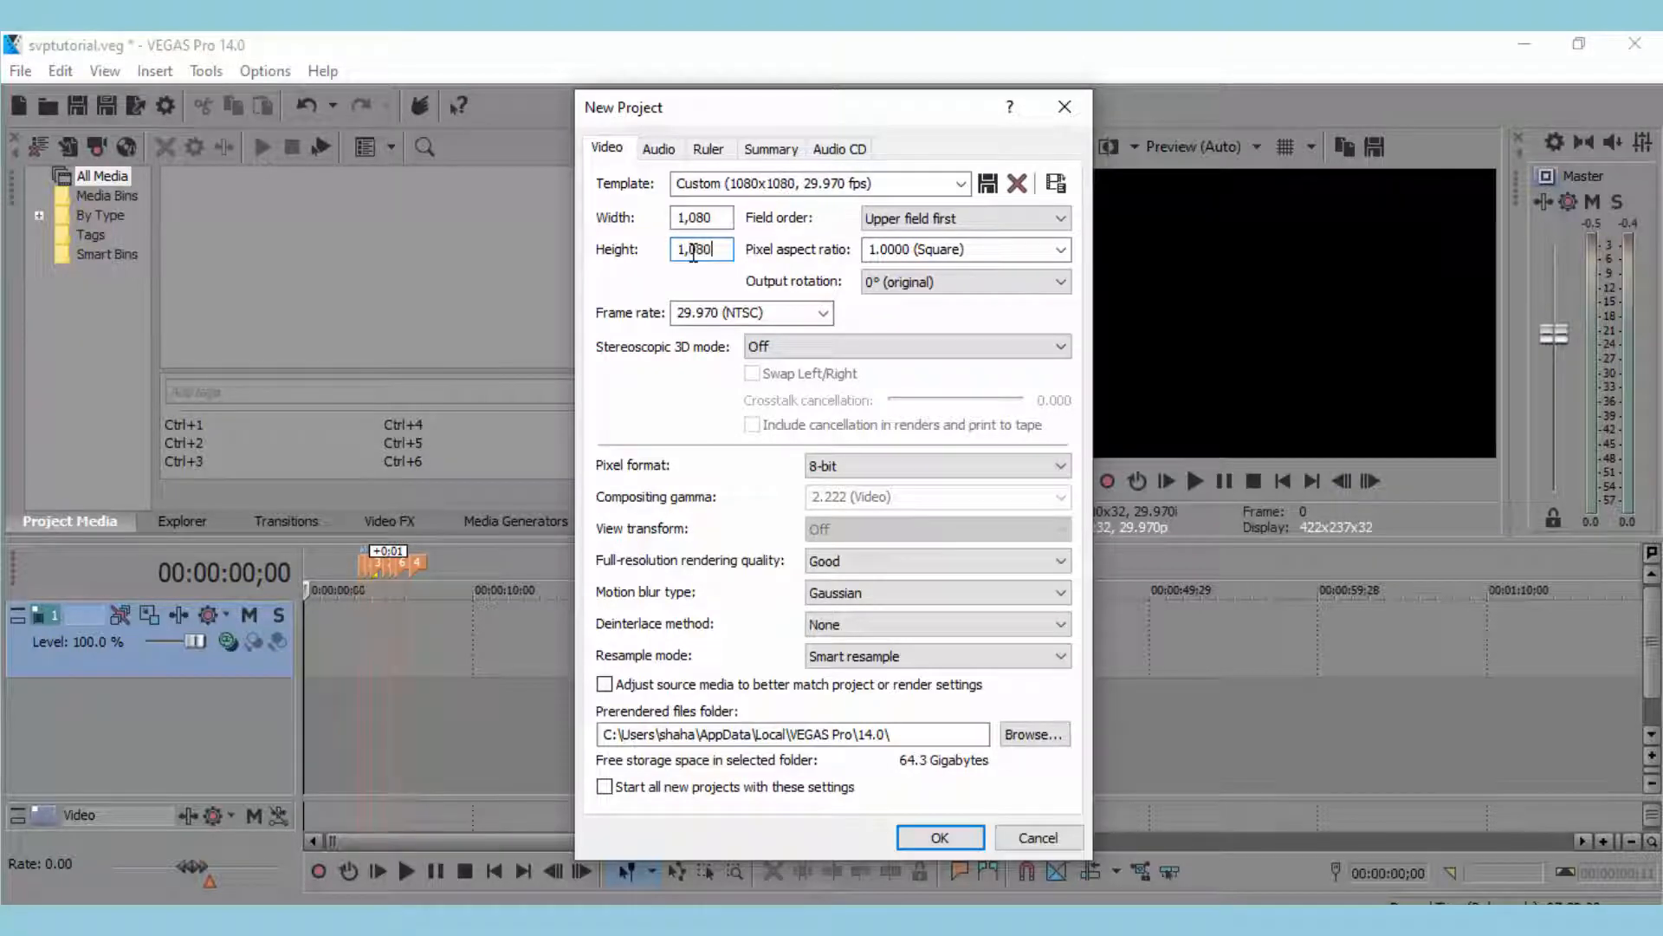
Set the frame width to 1,920 and create the new project.
{"action": "left_click_drag", "start_coordinate": [711, 222], "coordinate": [692, 225]}
{"action": "type", "text": "920"}
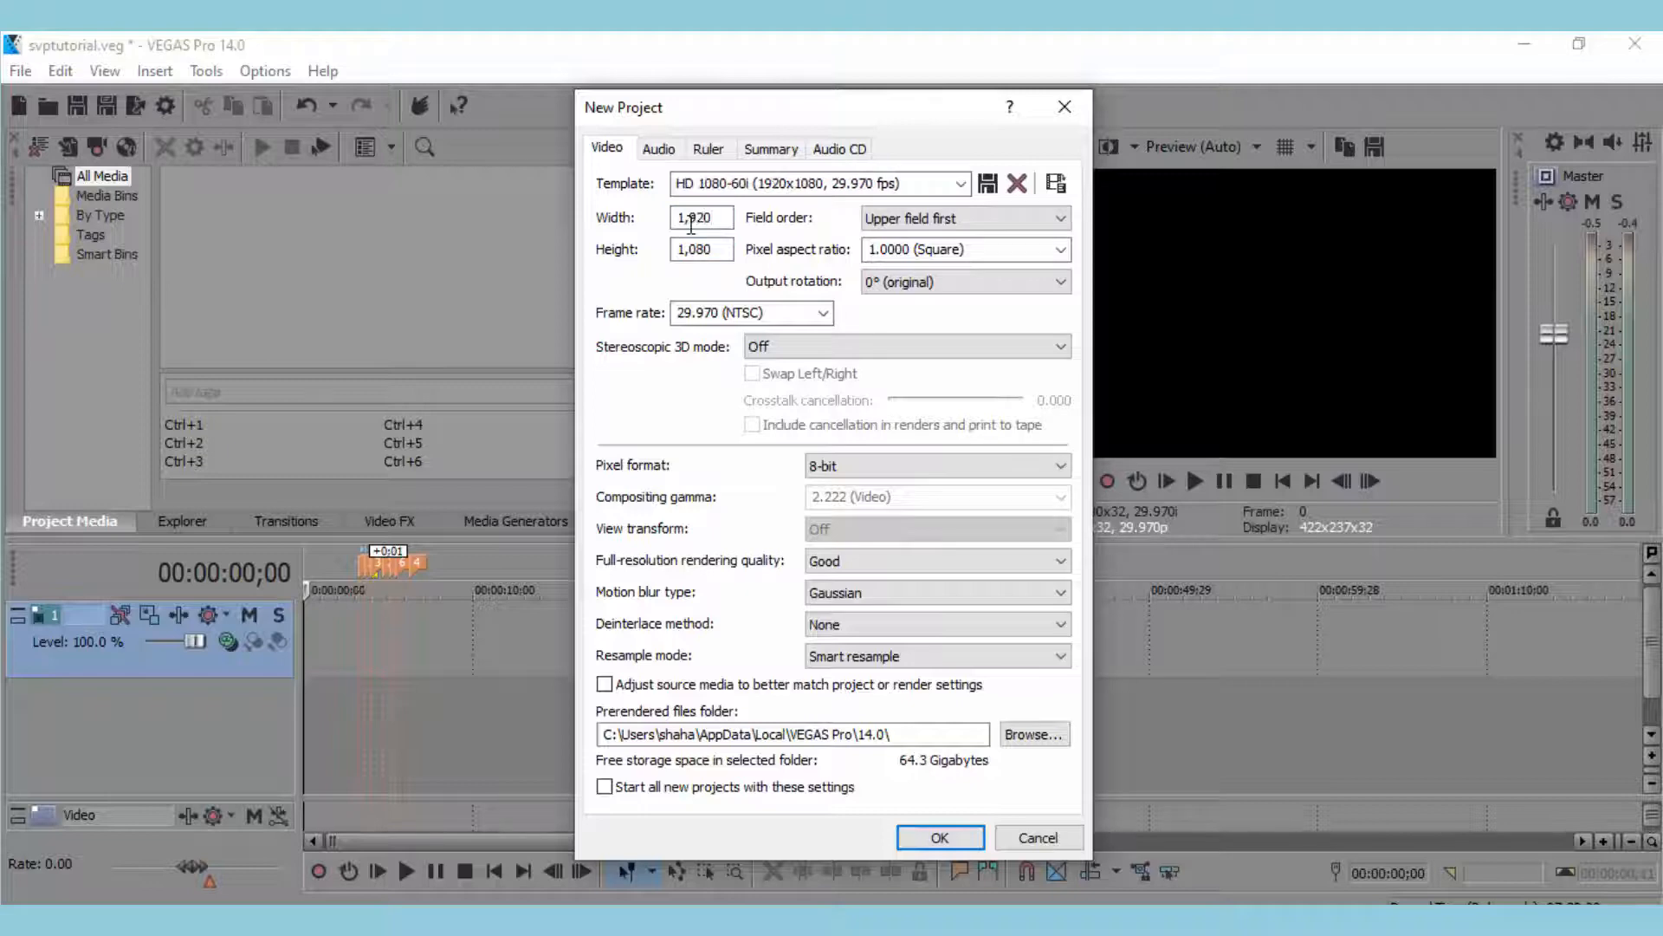
{"action": "left_click", "coordinate": [925, 839]}
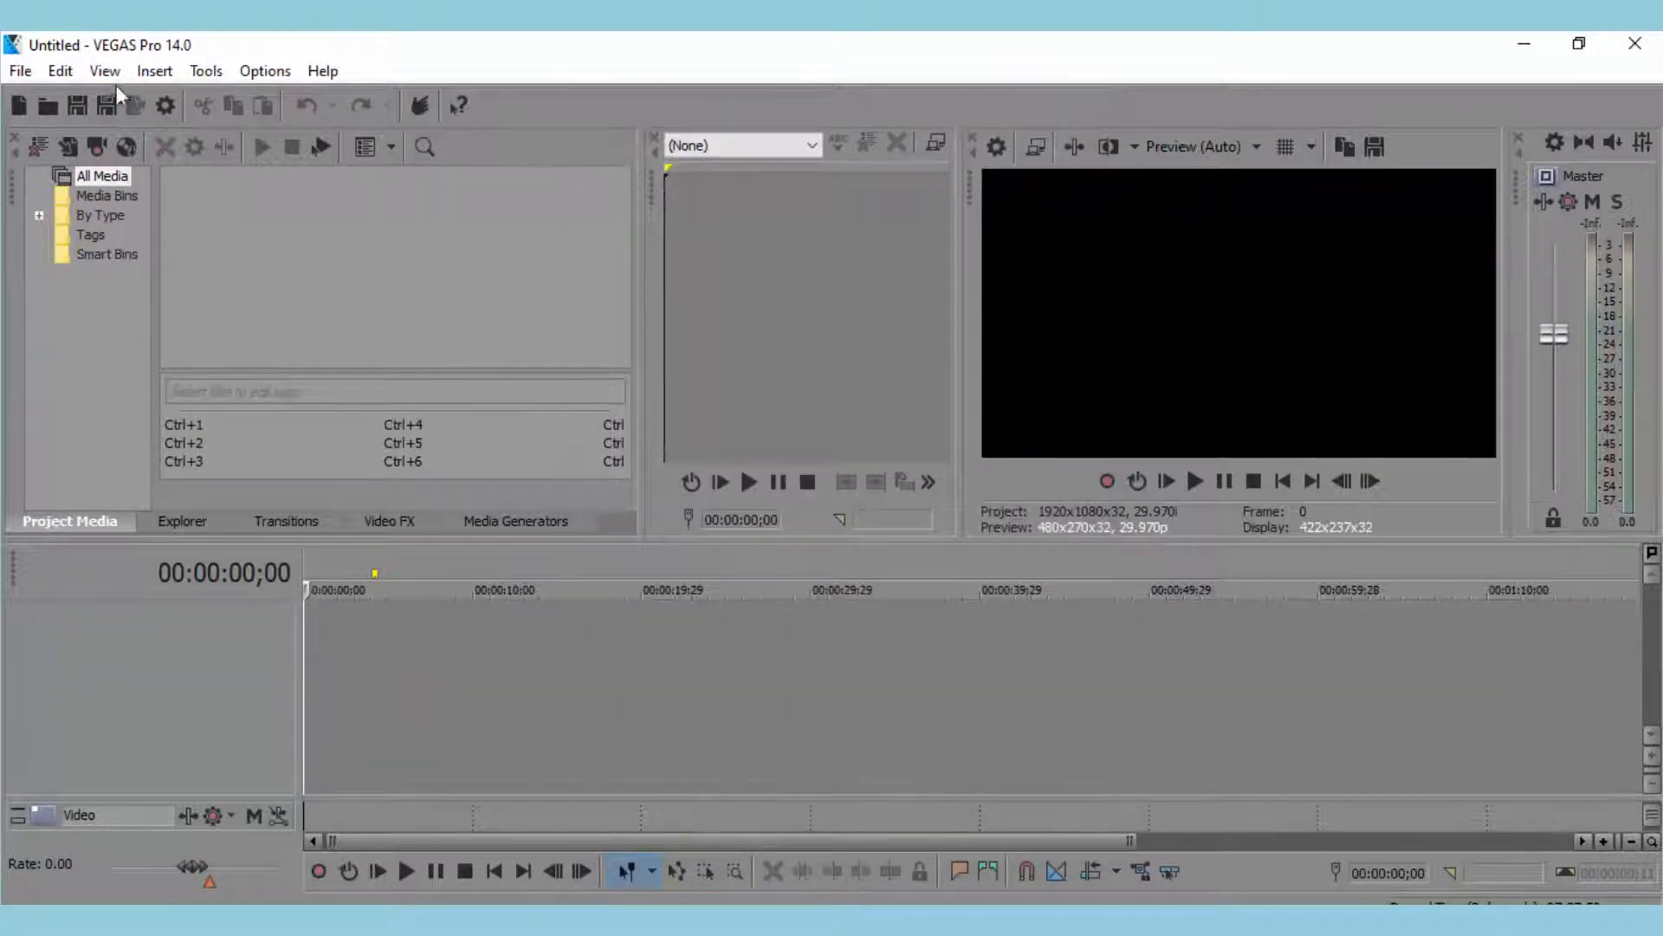
Save the project as svptutorial in the svp tutorial folder, replacing the existing file.
{"action": "left_click", "coordinate": [28, 78]}
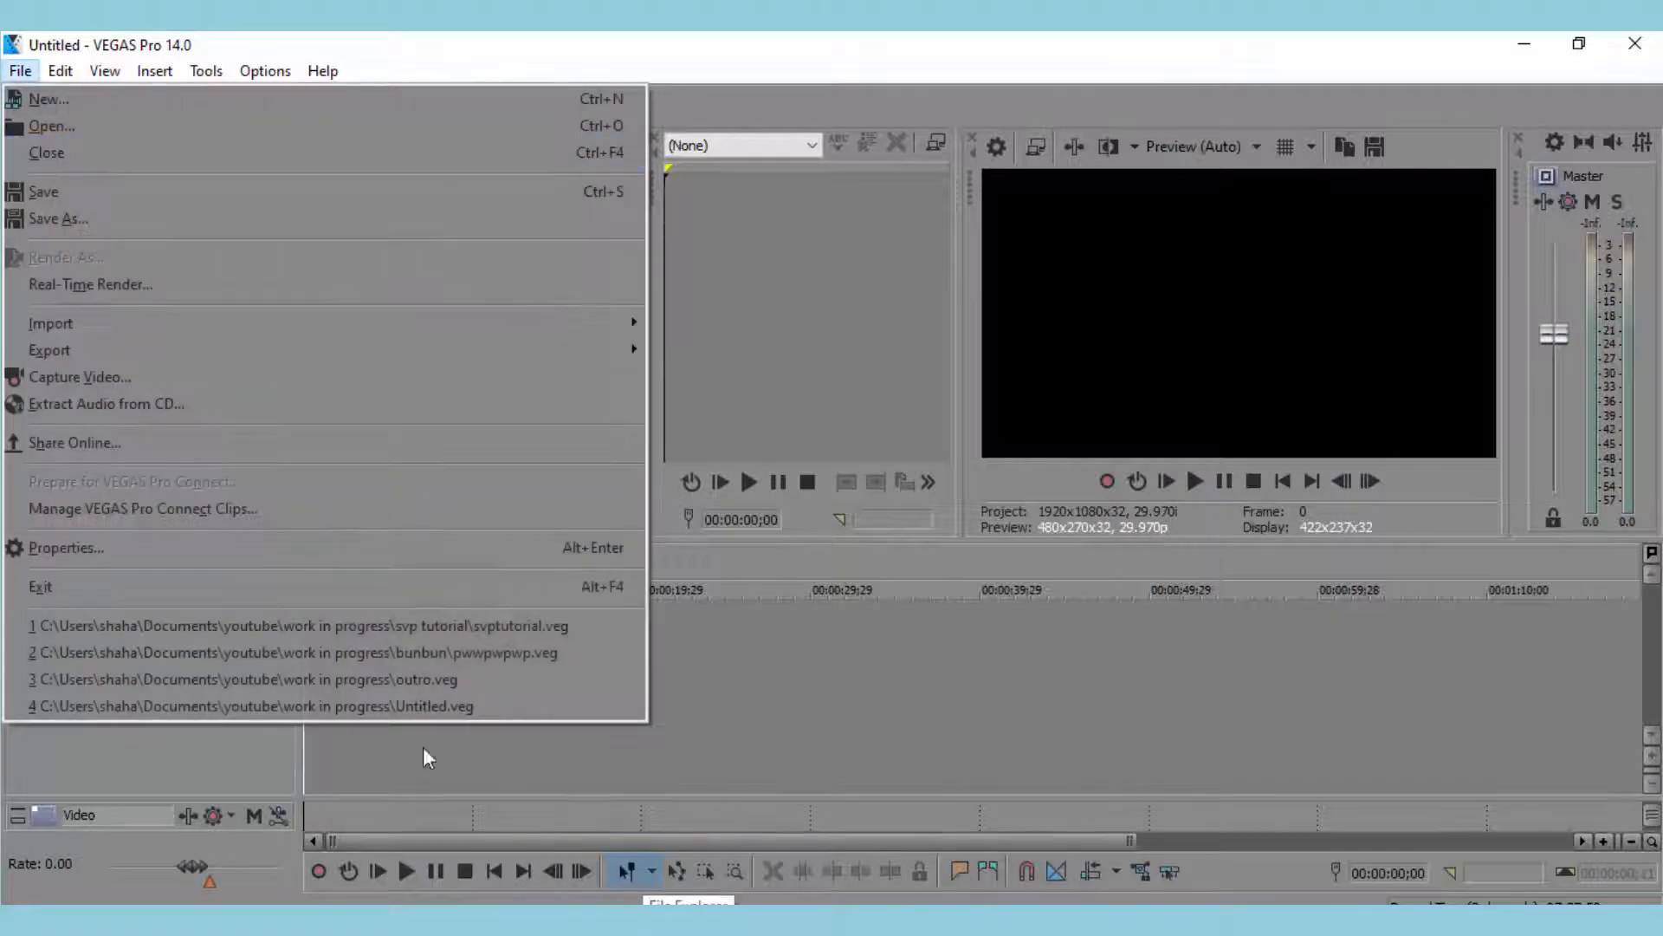
{"action": "left_click", "coordinate": [212, 220]}
{"action": "left_click", "coordinate": [697, 299]}
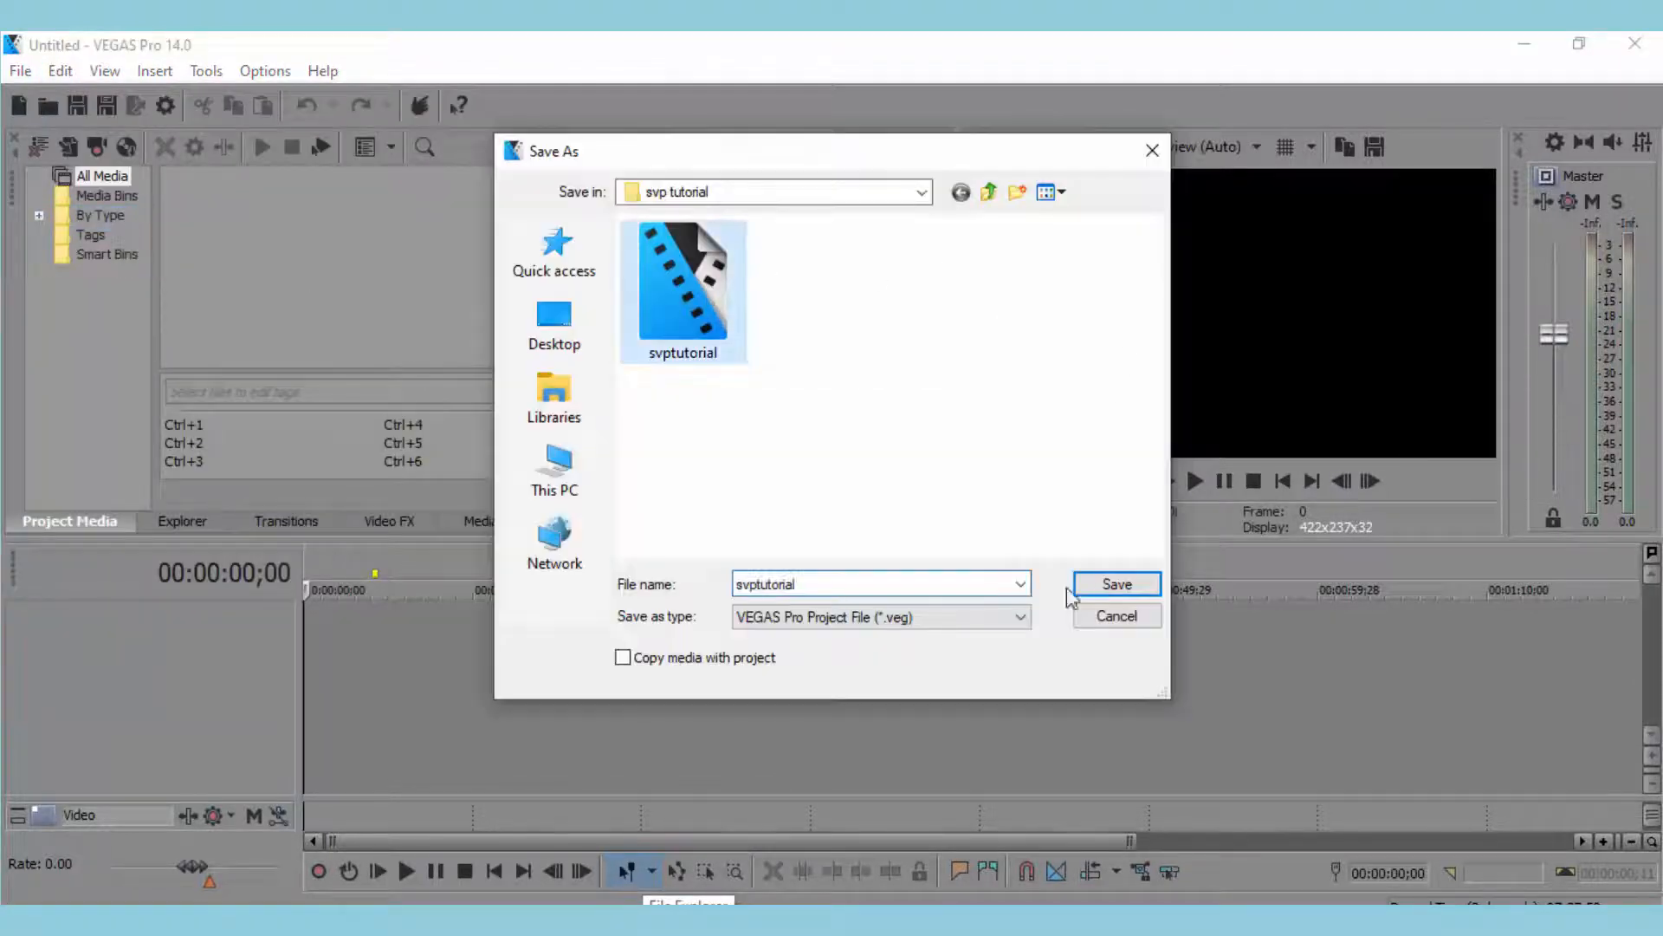
{"action": "left_click", "coordinate": [1150, 590]}
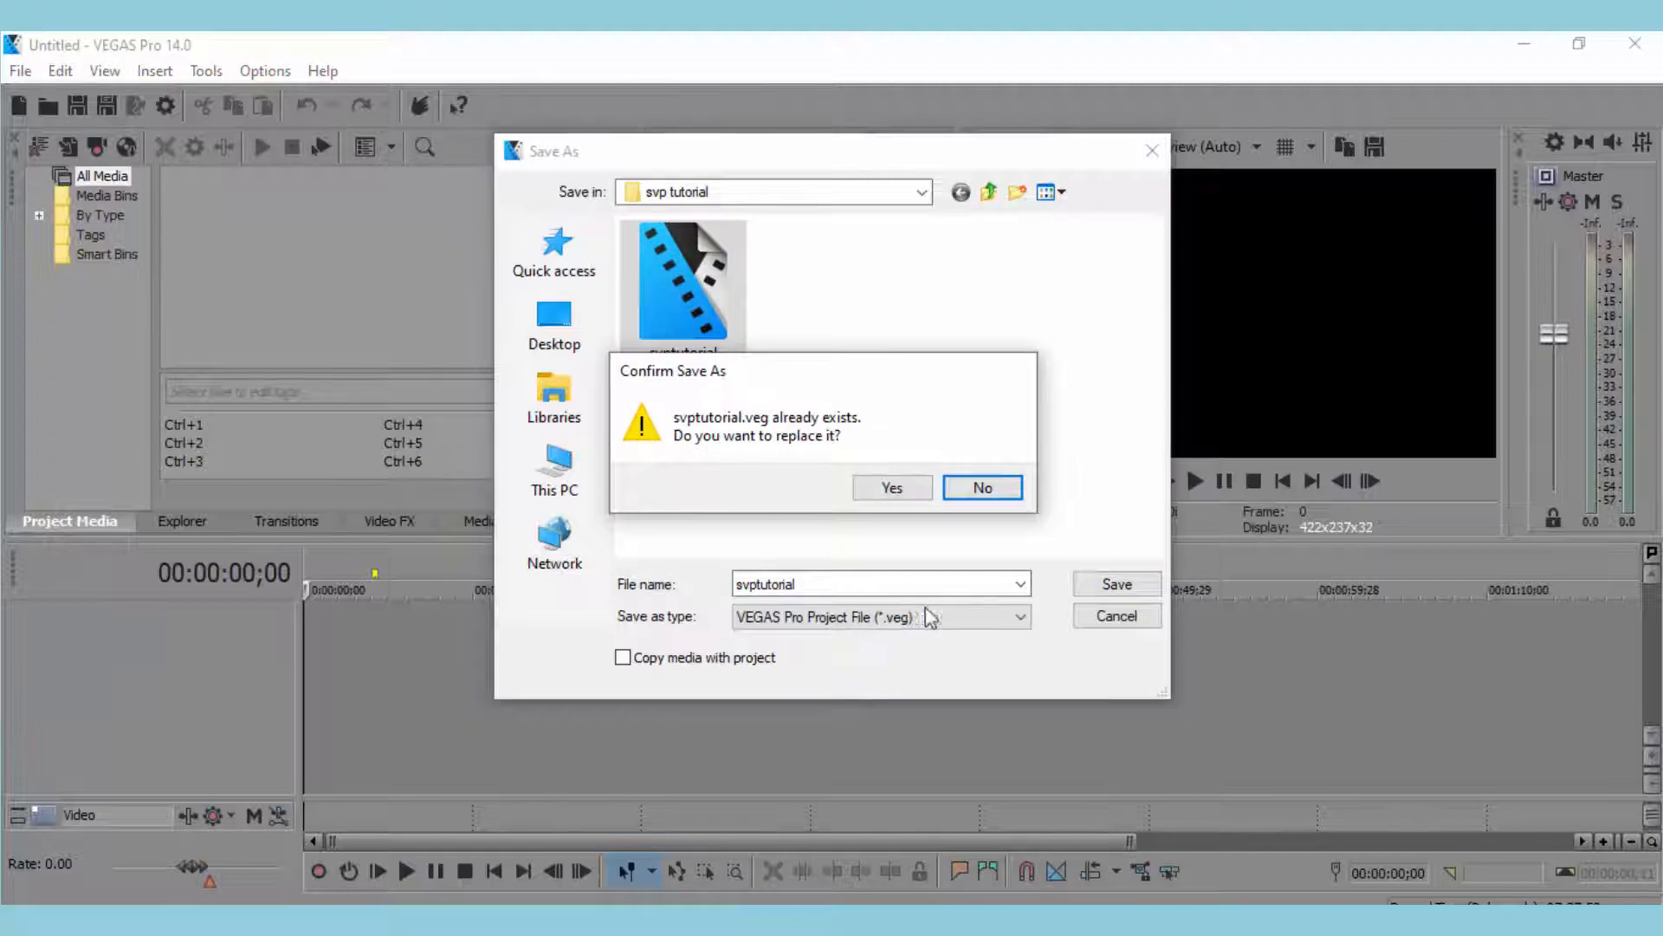
{"action": "left_click", "coordinate": [890, 489]}
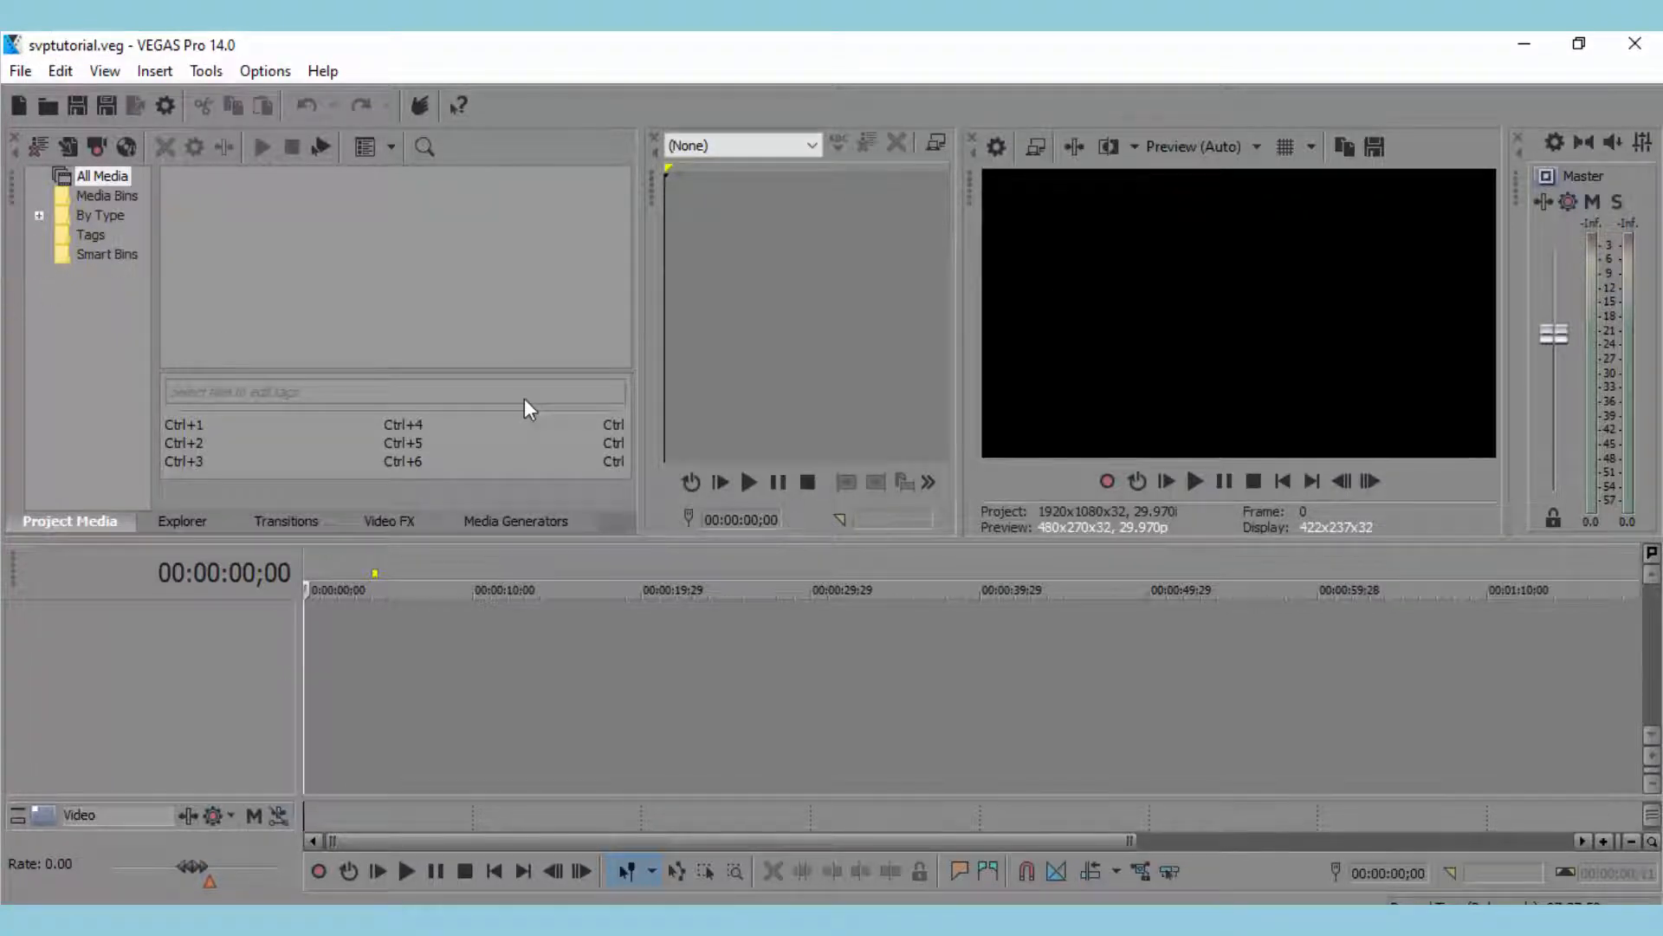
Save the svptutorial project again under its existing name.
{"action": "left_click", "coordinate": [31, 71]}
{"action": "left_click", "coordinate": [101, 186]}
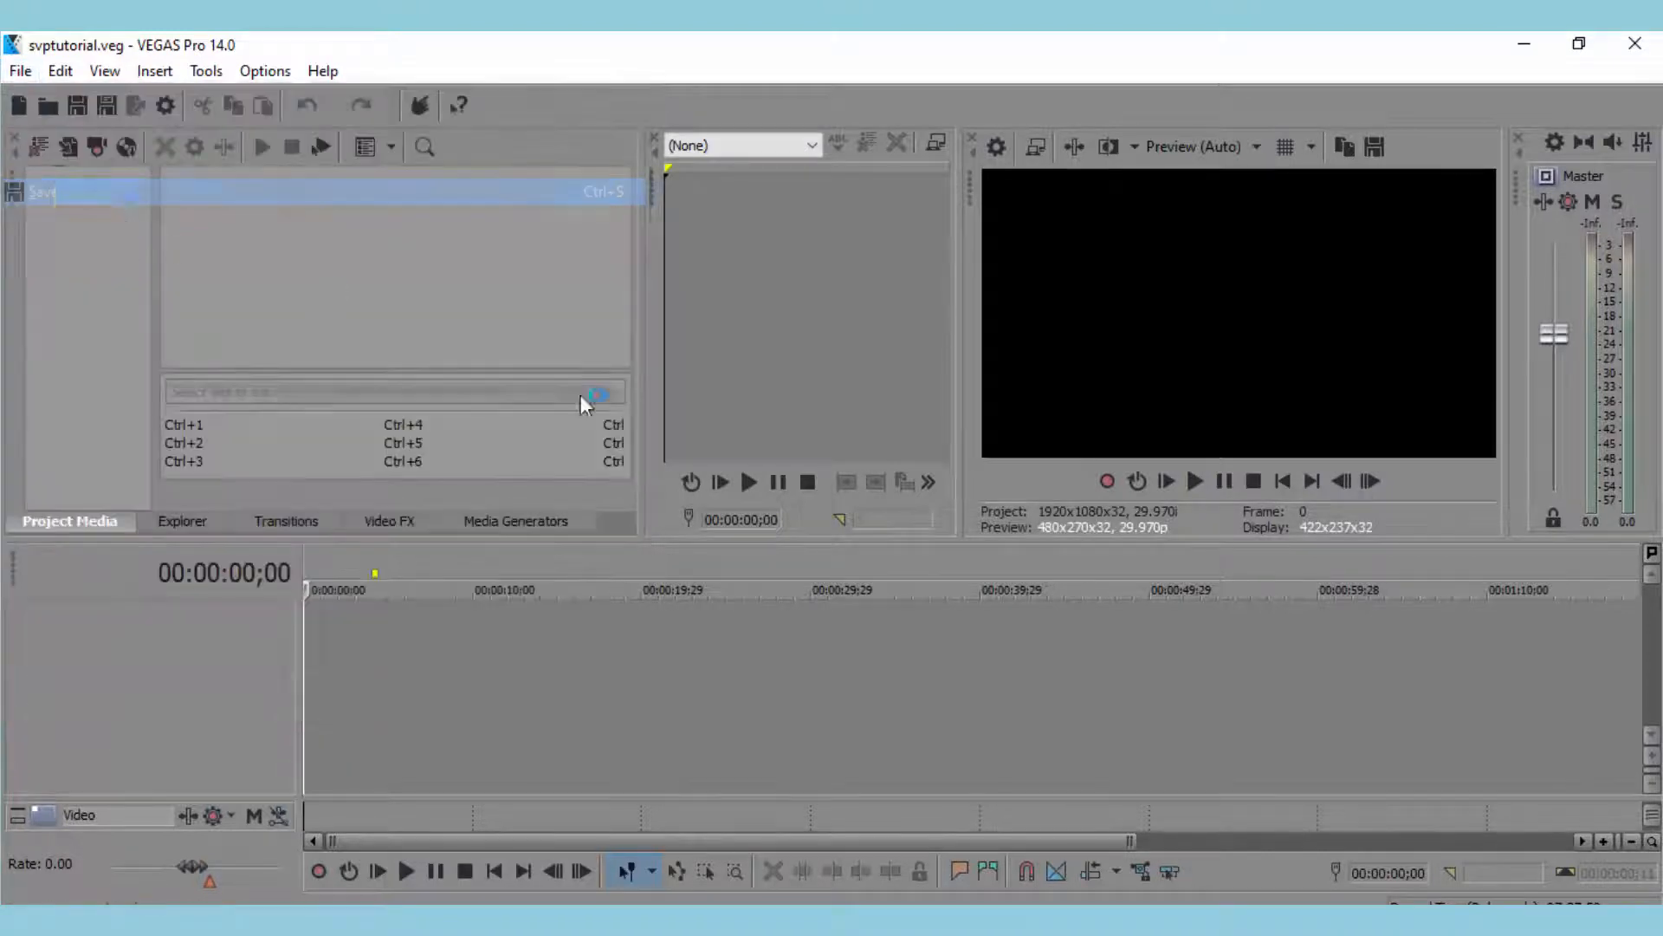
{"action": "left_click", "coordinate": [30, 71]}
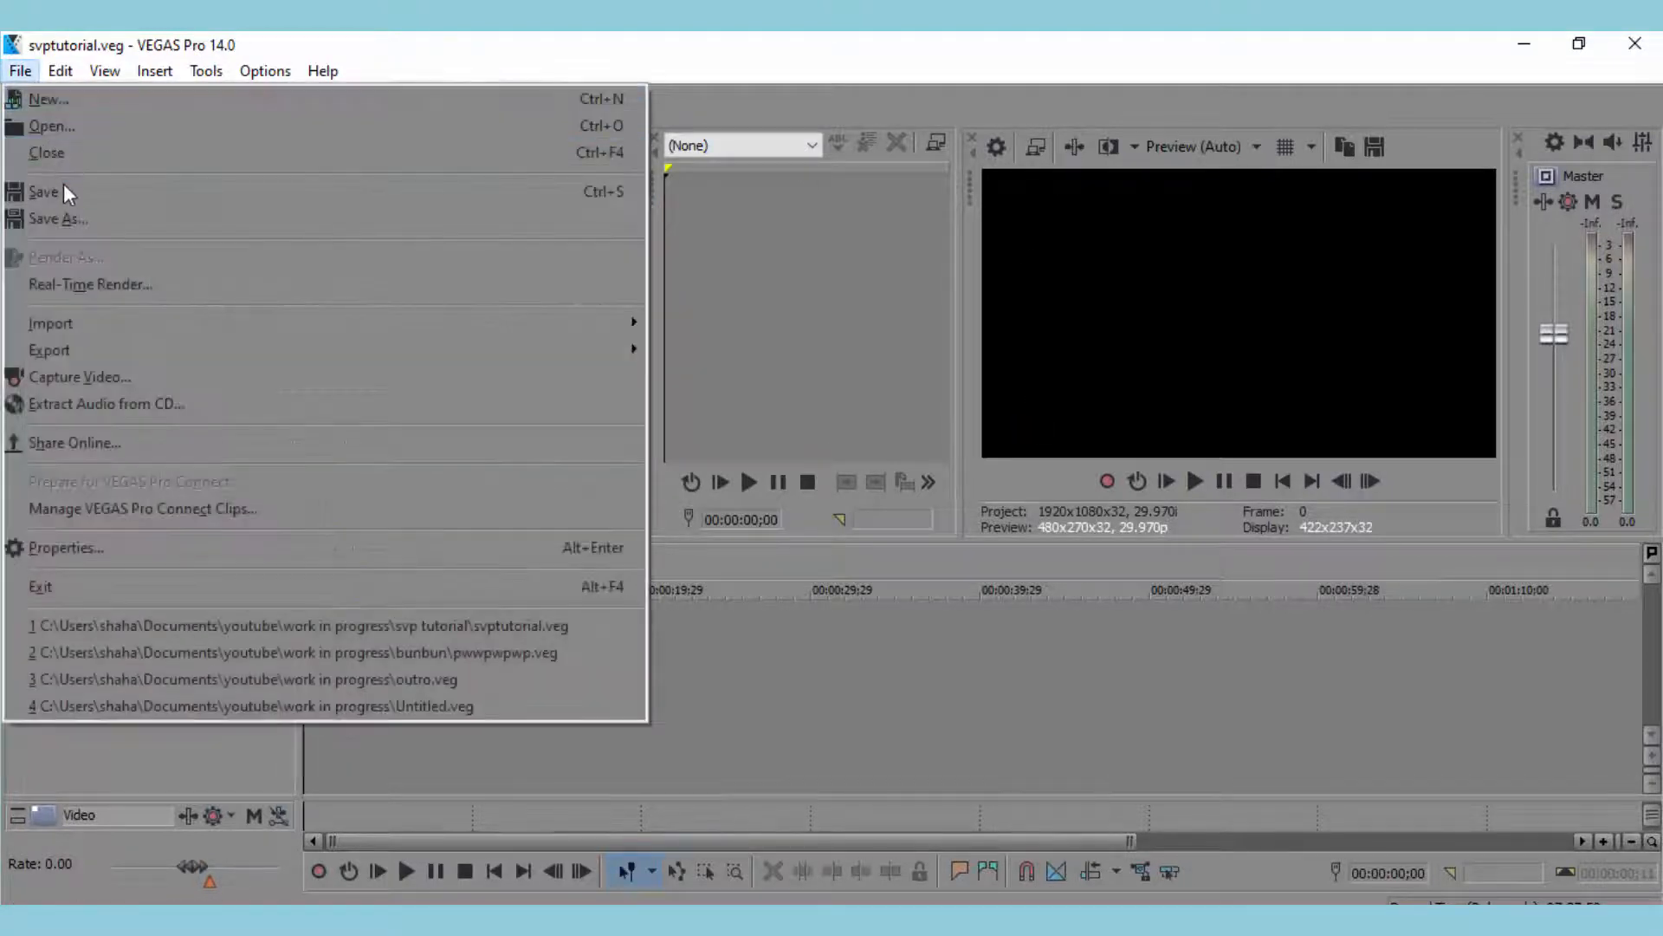
{"action": "left_click", "coordinate": [64, 186]}
{"action": "left_click", "coordinate": [19, 71]}
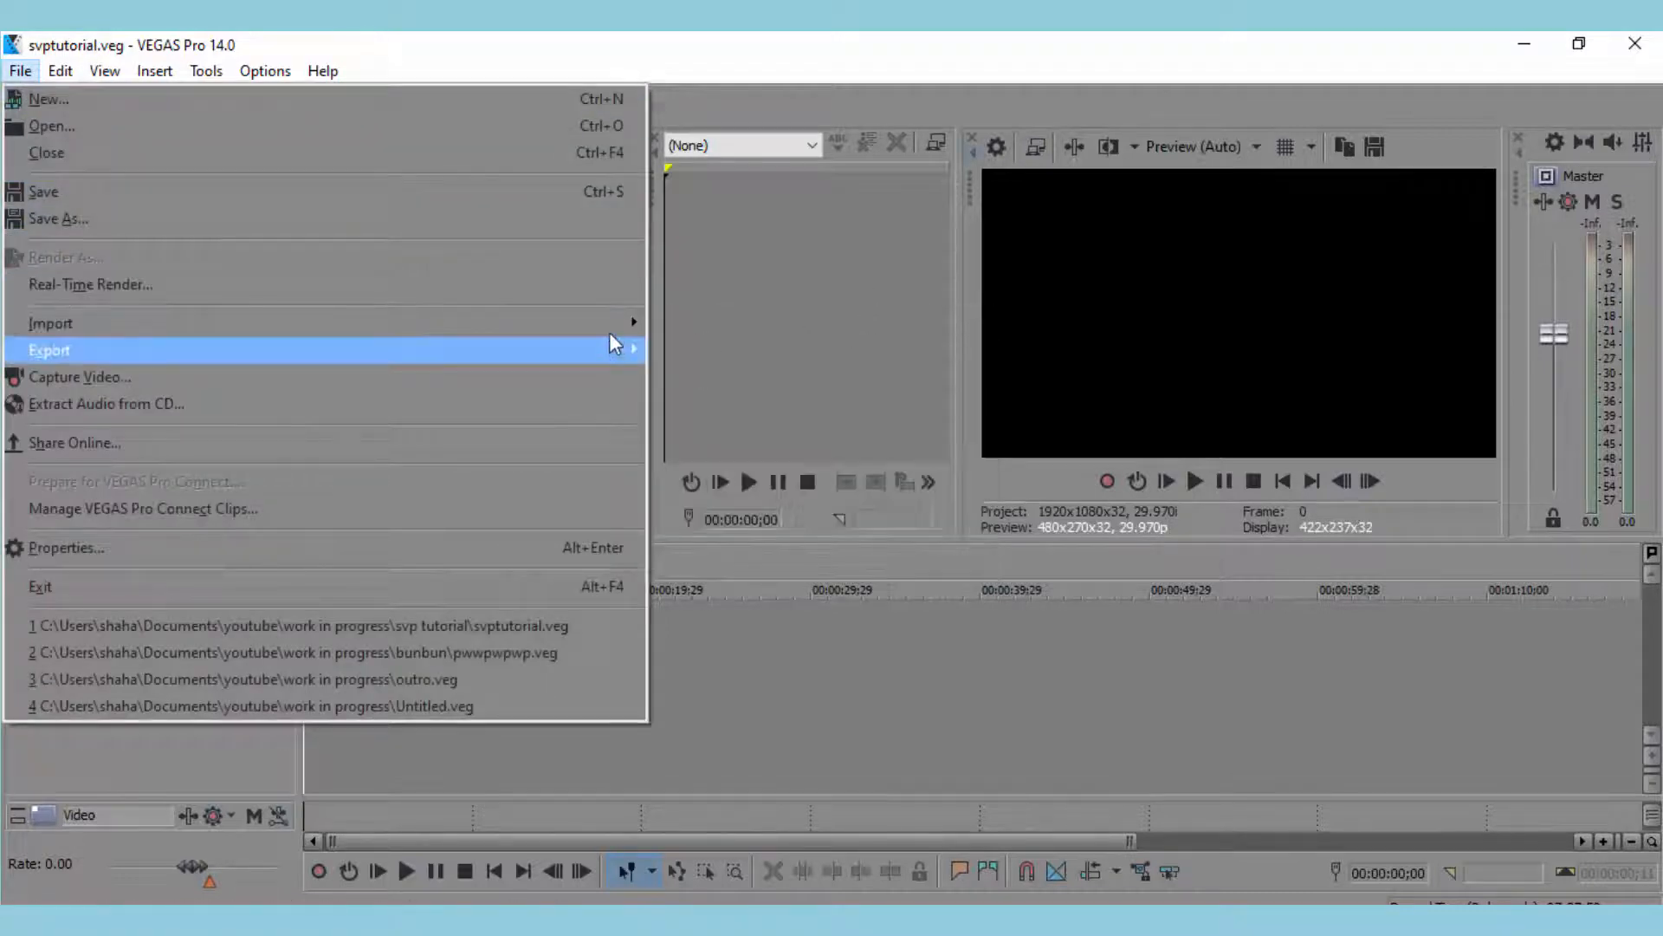
{"action": "mouse_move", "coordinate": [610, 331]}
{"action": "left_click", "coordinate": [688, 326]}
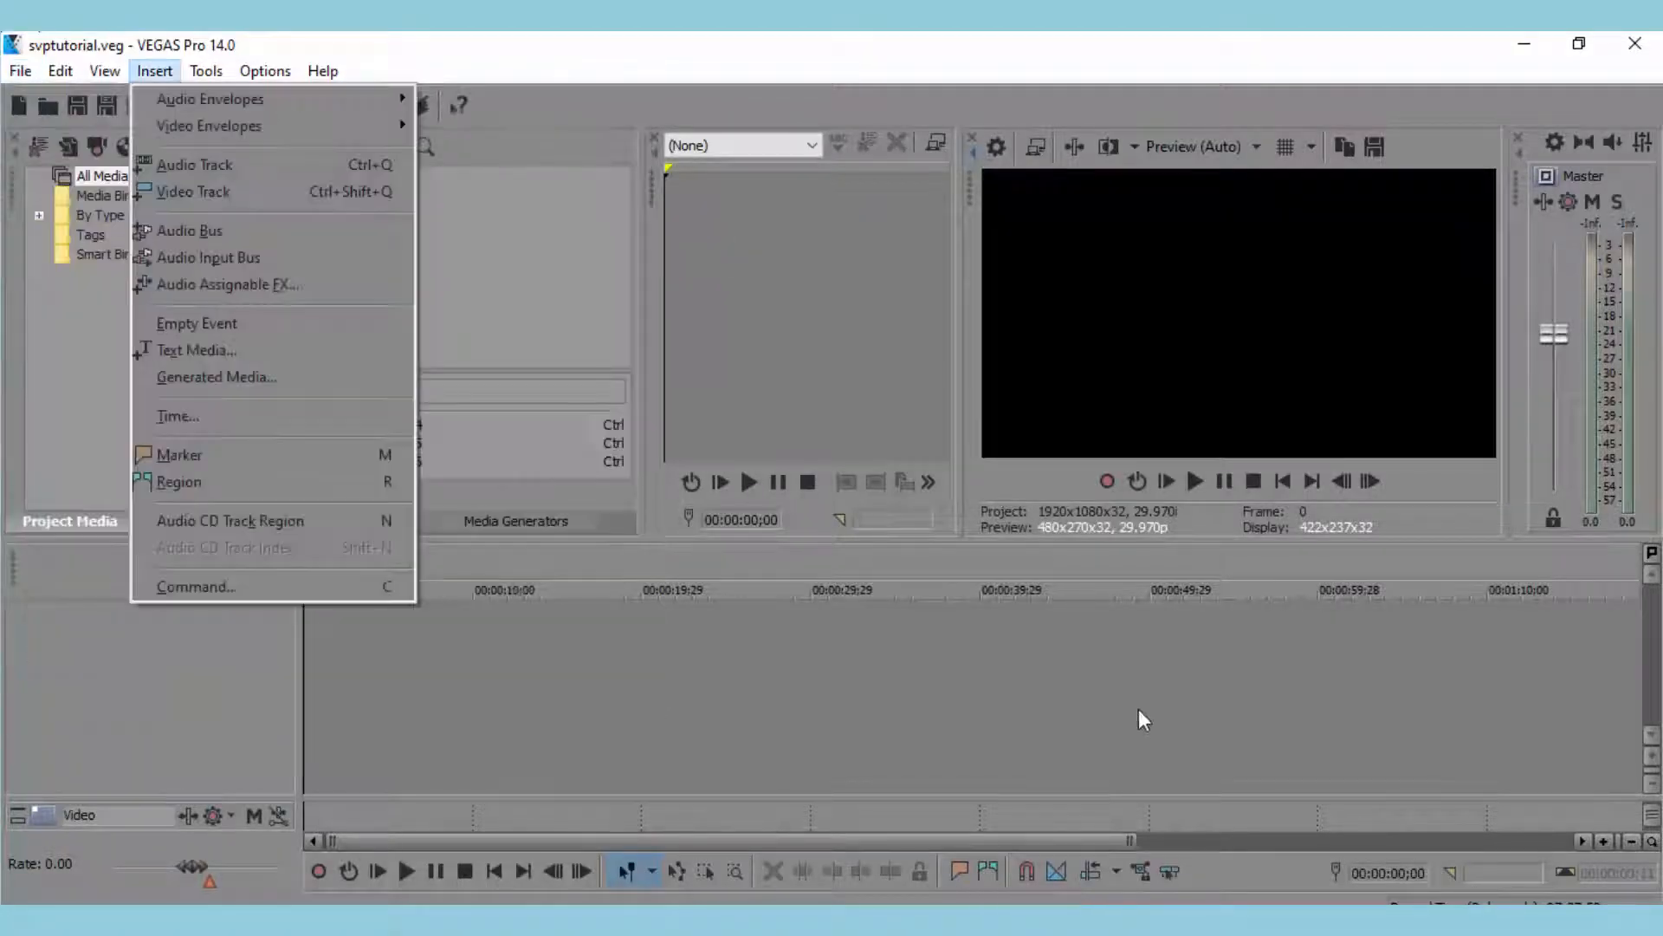
{"action": "left_click", "coordinate": [879, 745]}
{"action": "left_click", "coordinate": [877, 745]}
{"action": "left_click", "coordinate": [380, 687]}
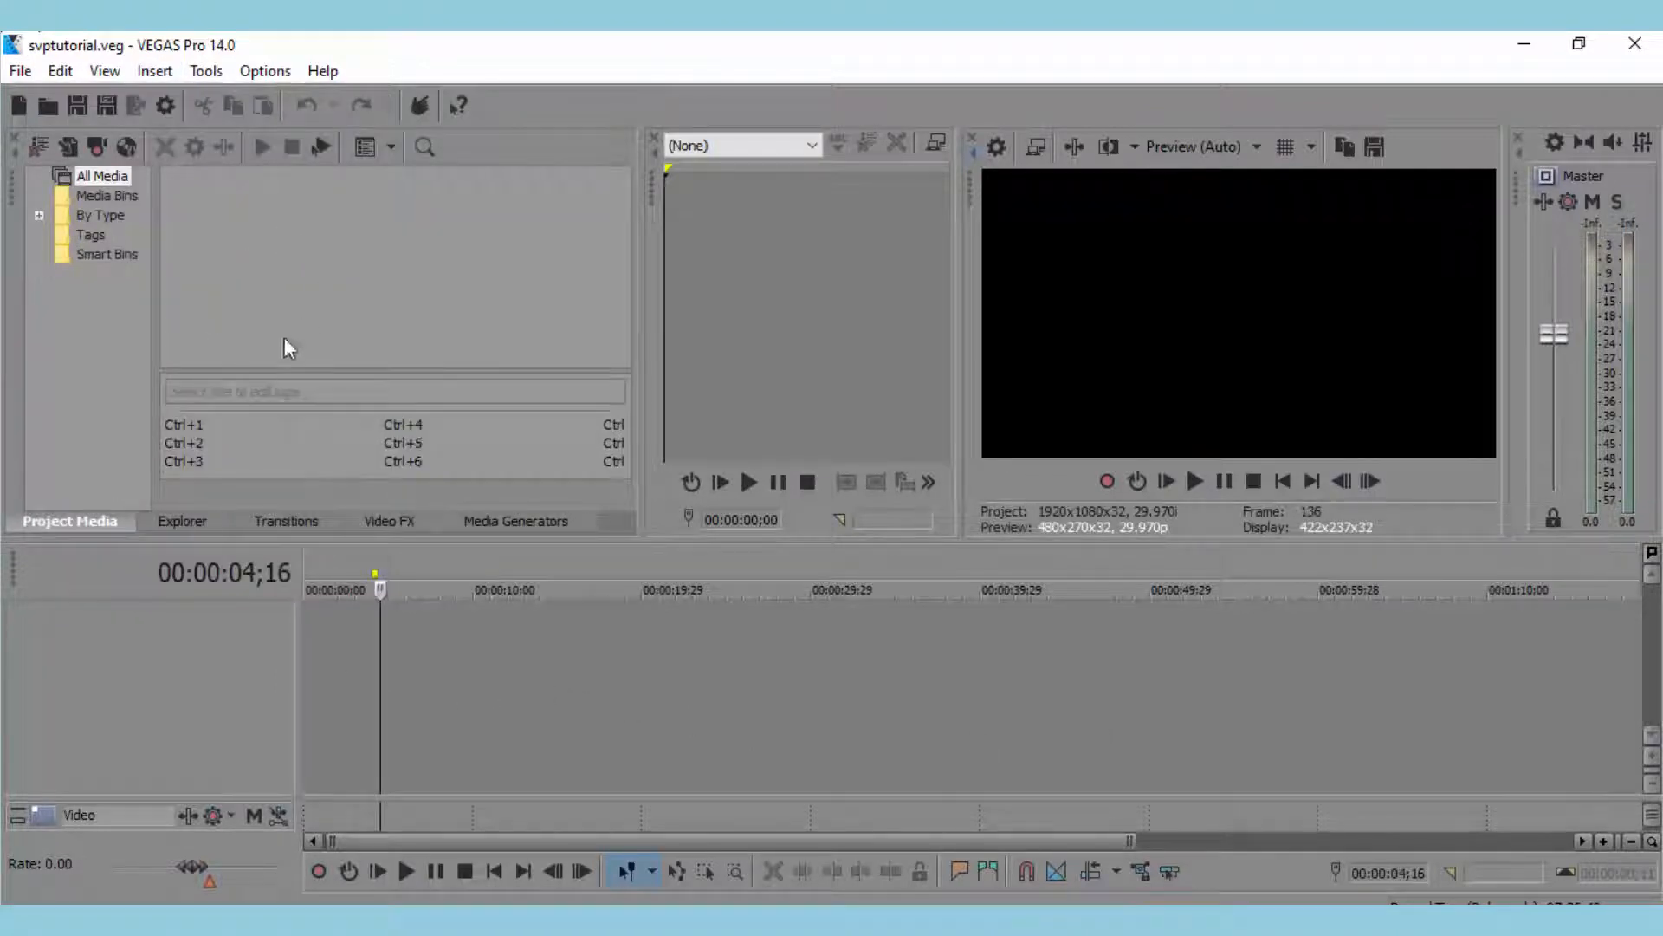
Start importing media into the project from the svp tutorial folder.
{"action": "left_click", "coordinate": [17, 70]}
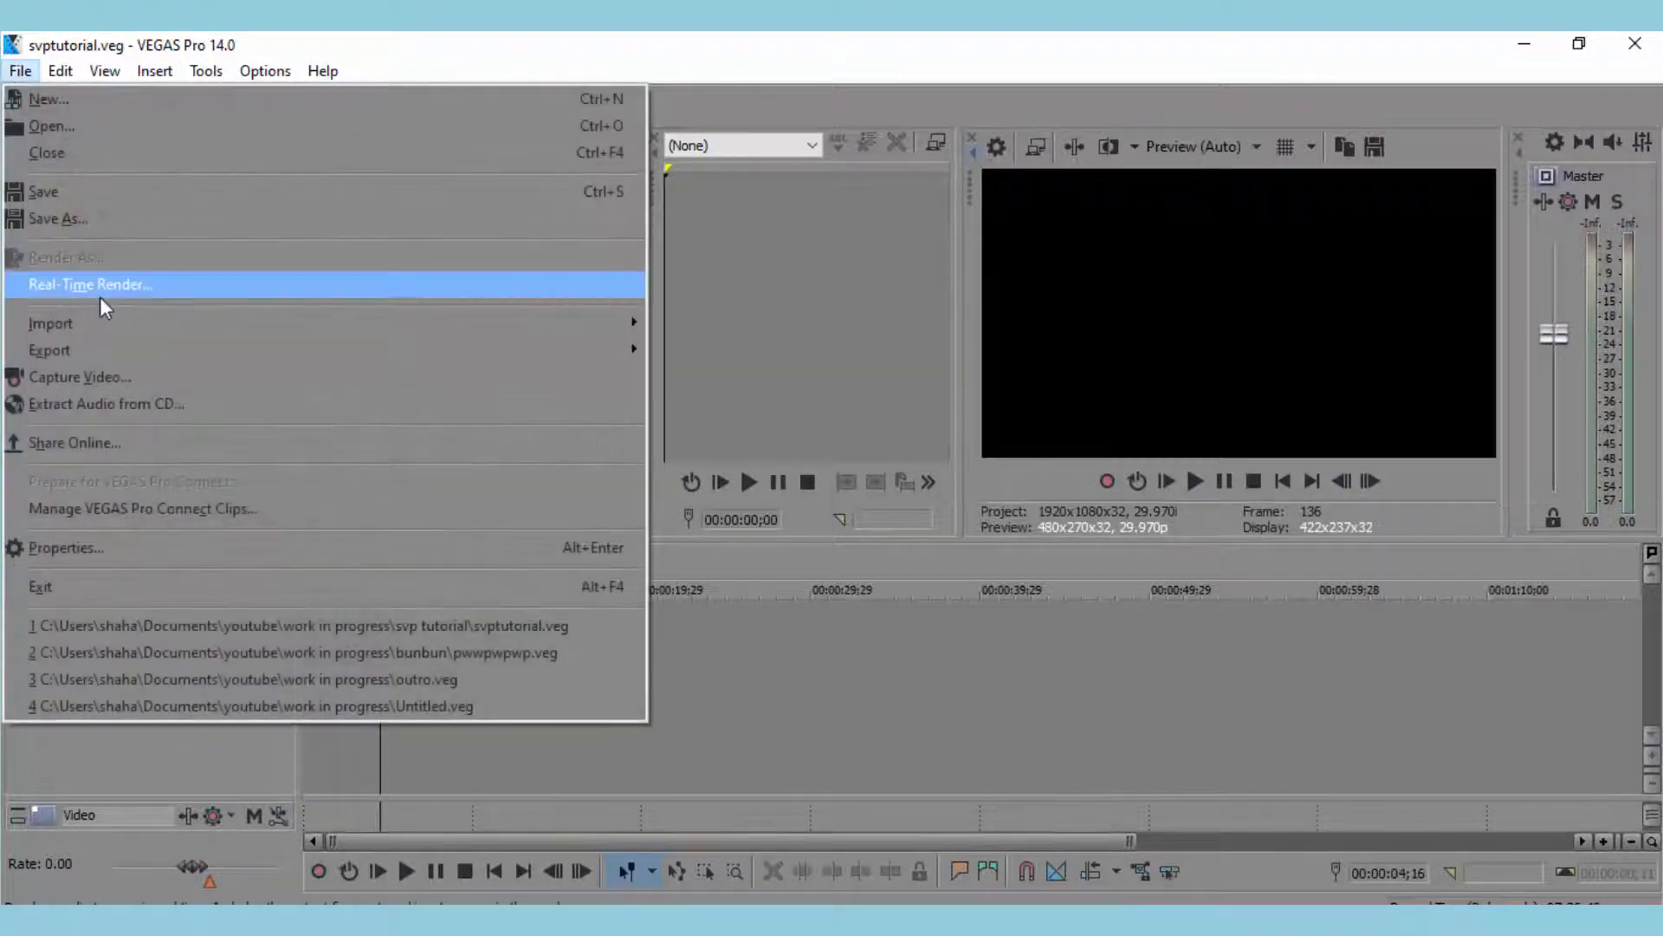
{"action": "mouse_move", "coordinate": [108, 323]}
{"action": "left_click", "coordinate": [730, 322]}
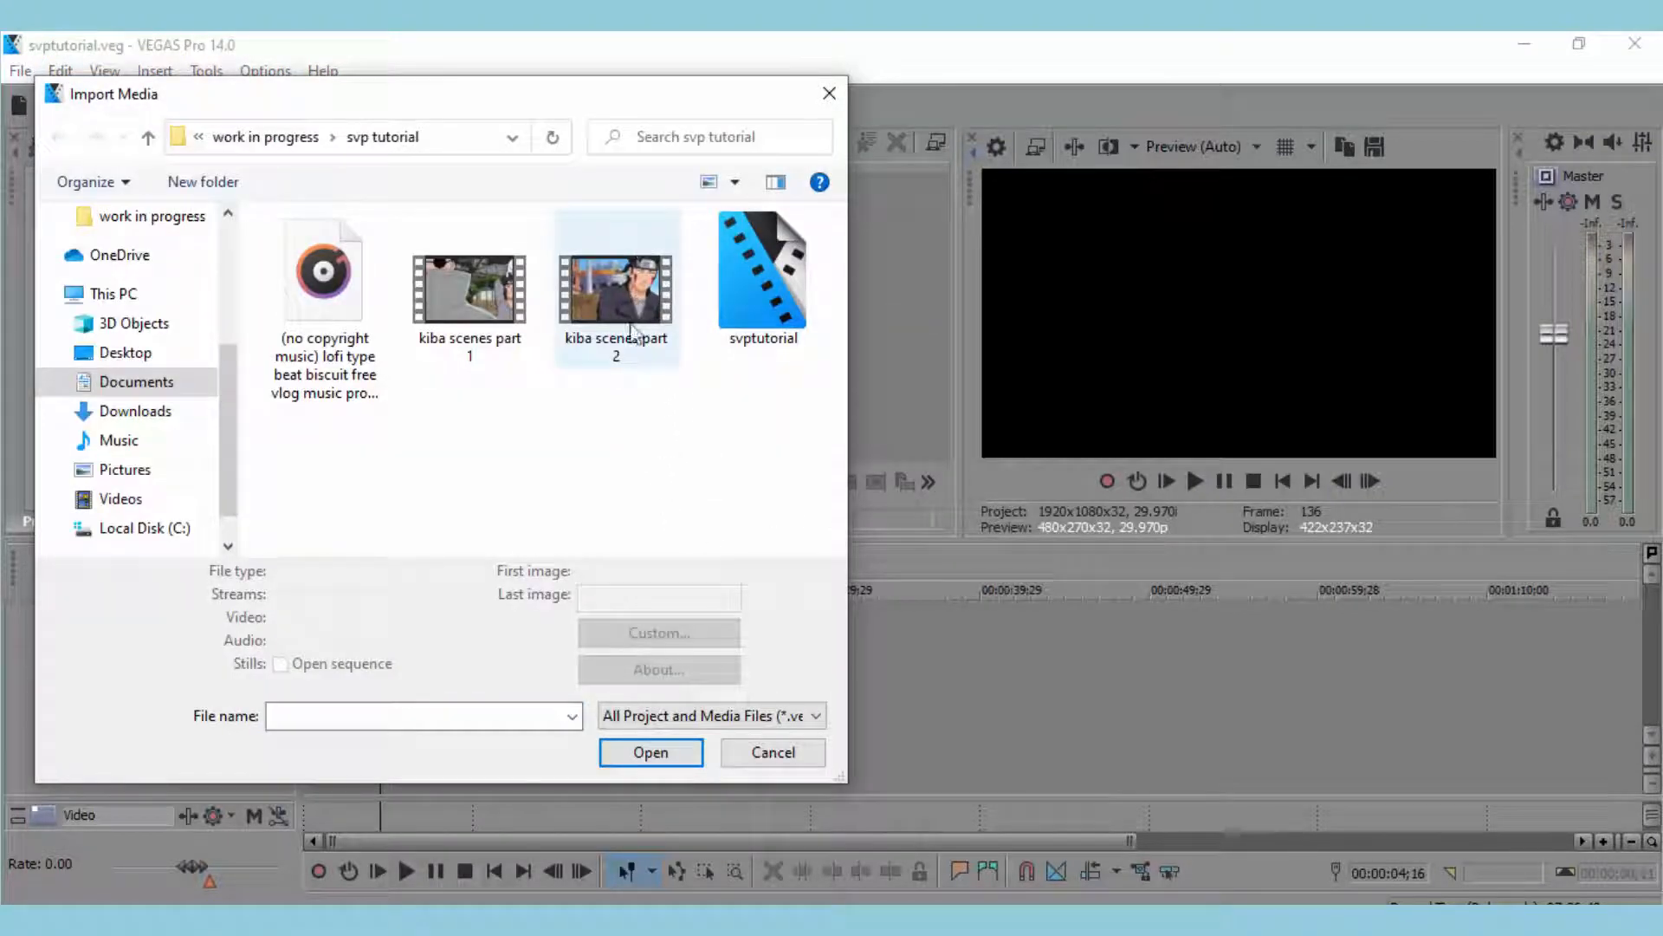
Examine the file type, video and audio details of the music file and both kiba scenes clips.
{"action": "left_click", "coordinate": [351, 404]}
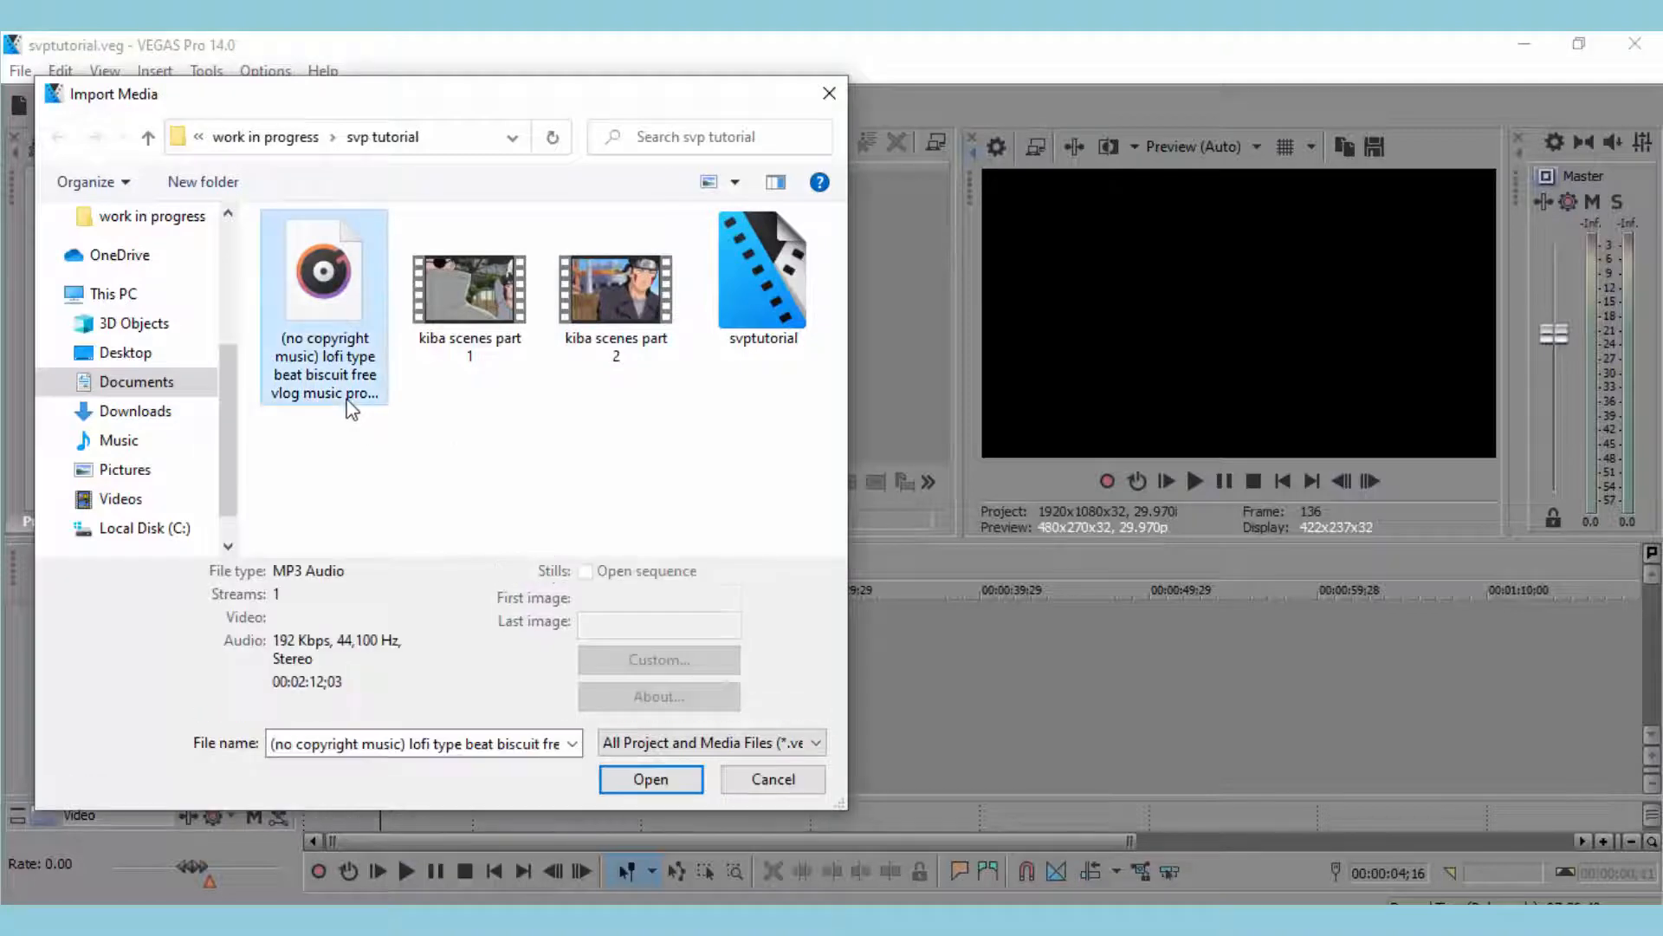
{"action": "left_click", "coordinate": [428, 274]}
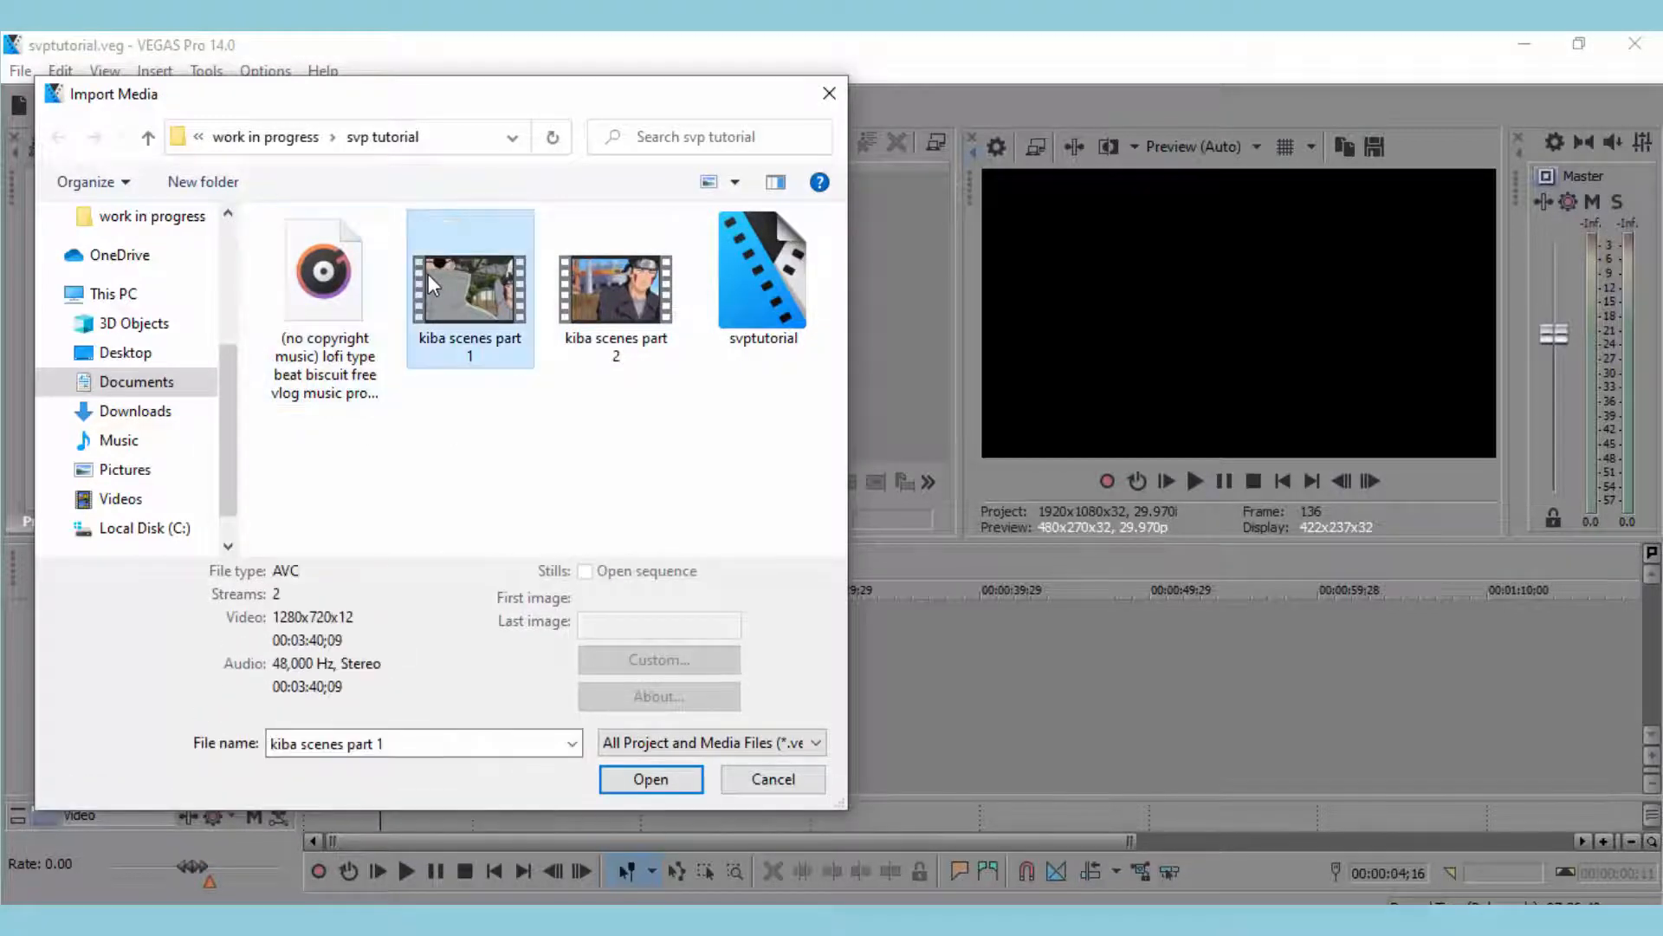
{"action": "left_click", "coordinate": [663, 281]}
{"action": "left_click", "coordinate": [525, 299]}
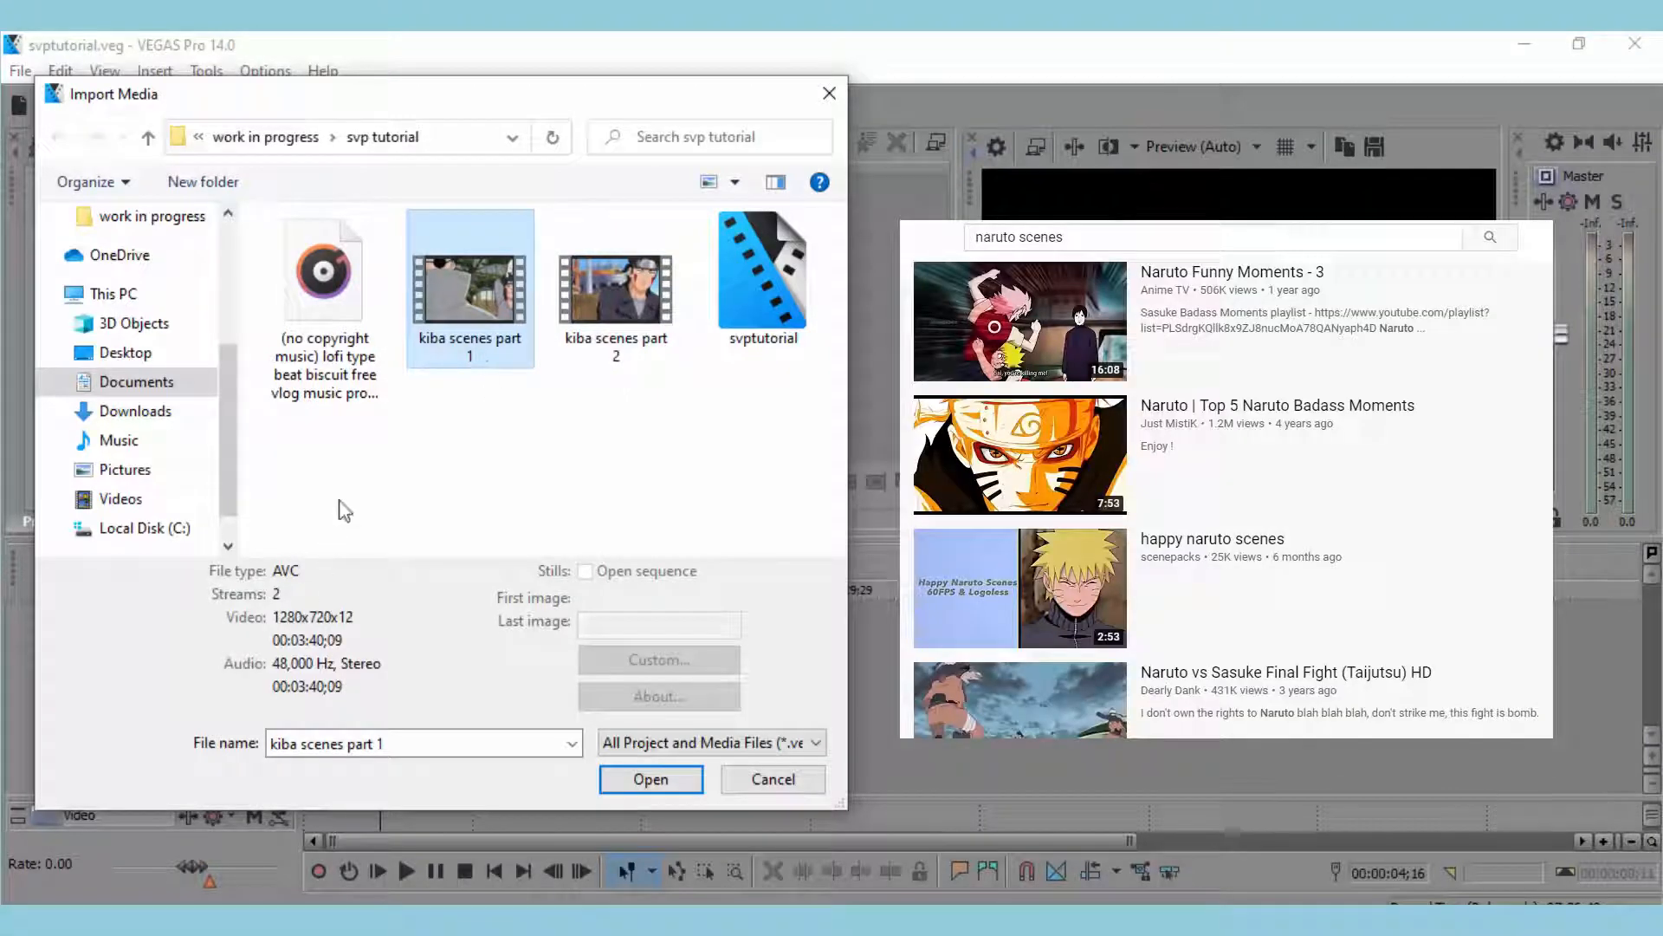
{"action": "left_click", "coordinate": [334, 364]}
{"action": "left_click", "coordinate": [464, 362]}
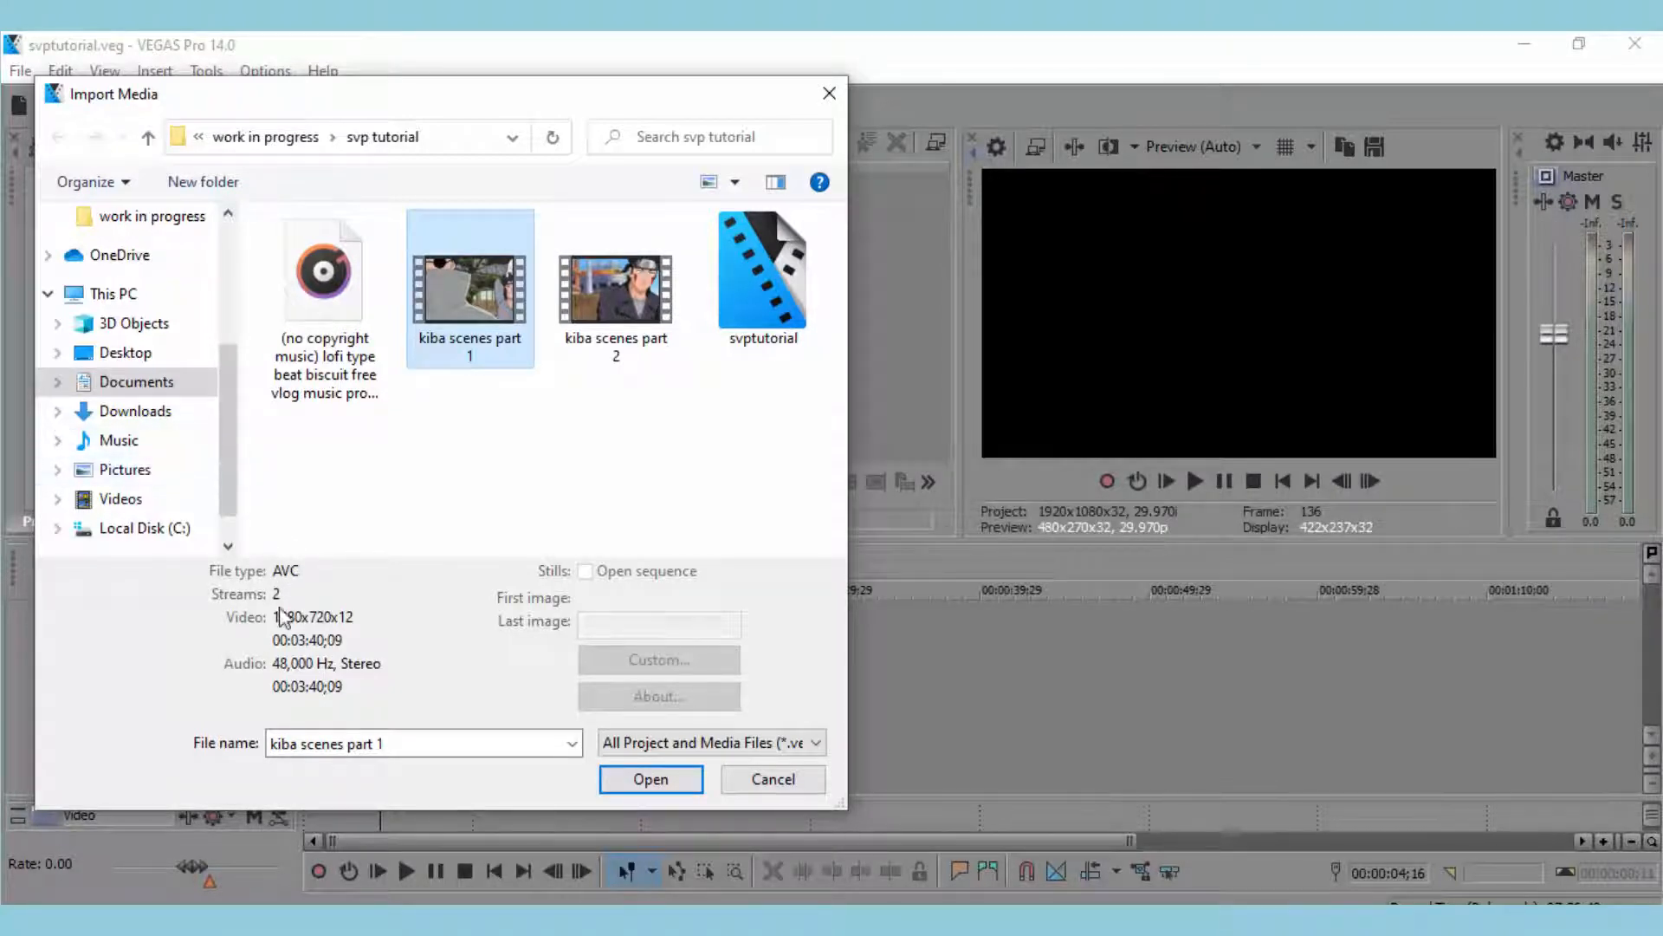
{"action": "left_click", "coordinate": [559, 287]}
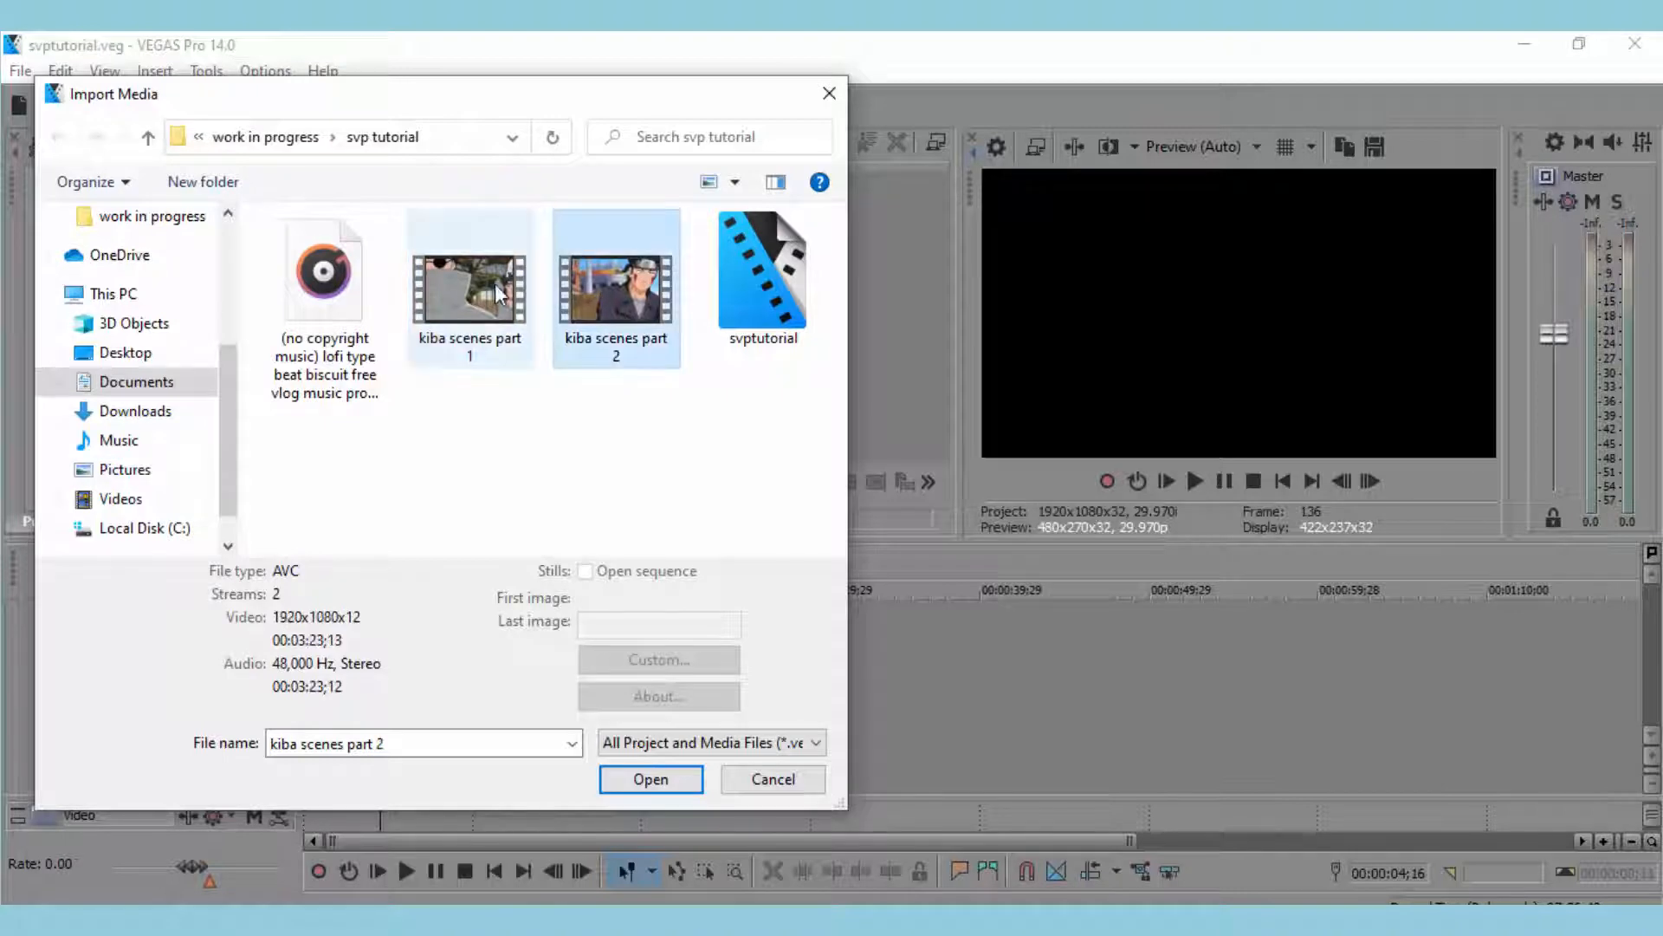
{"action": "left_click", "coordinate": [495, 286]}
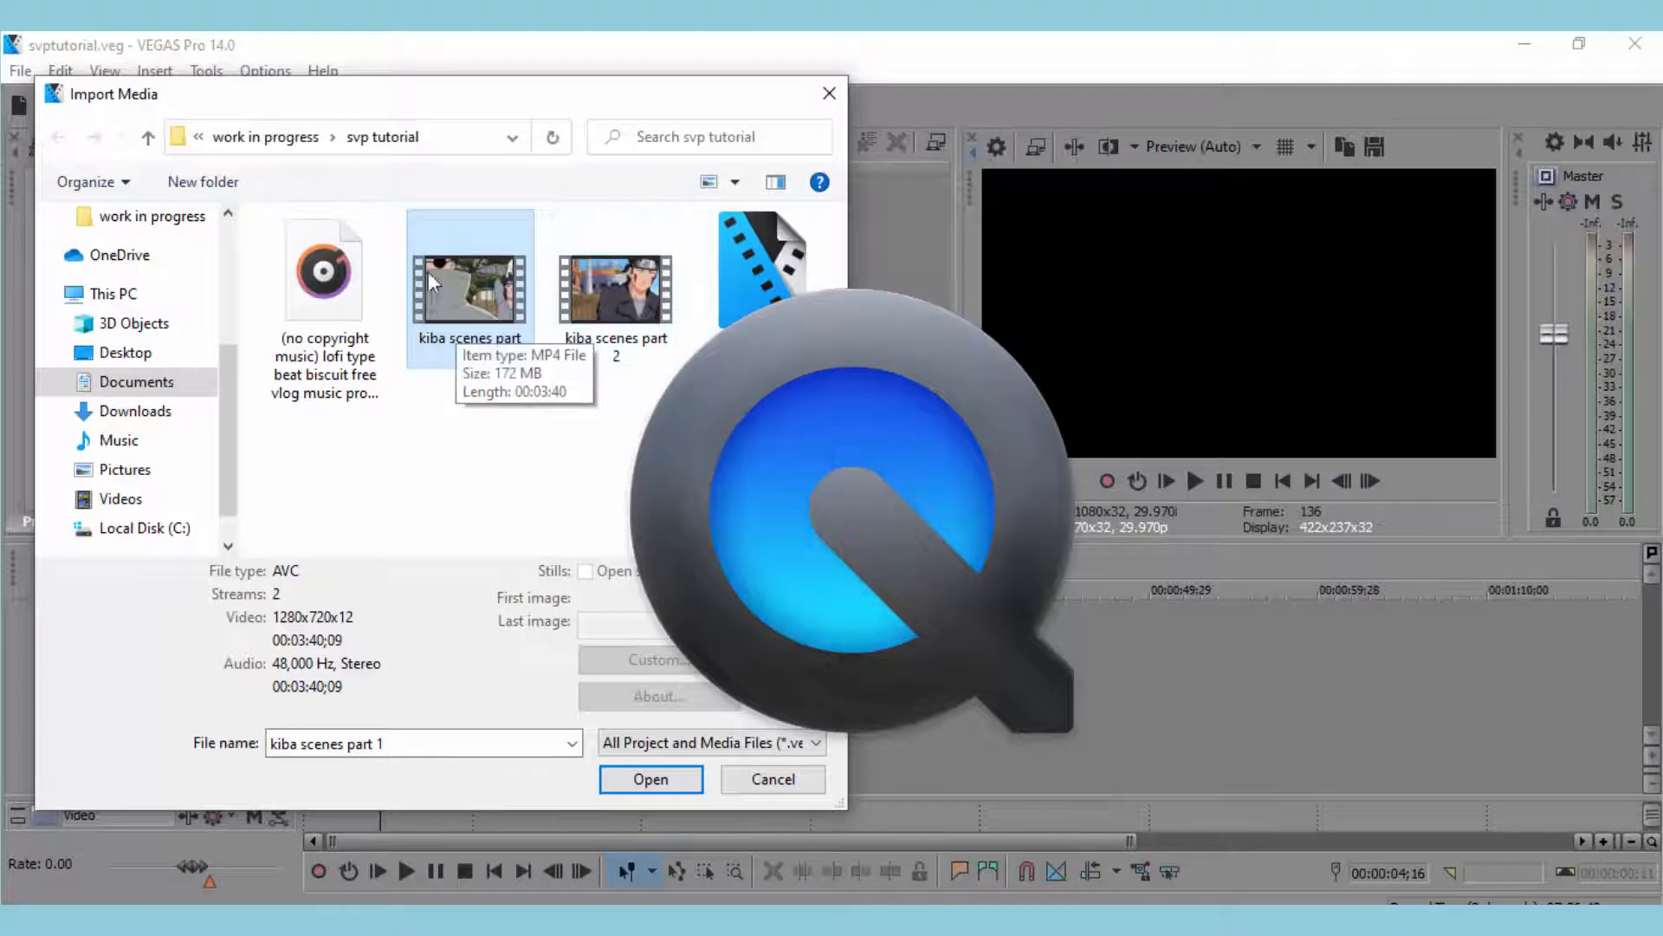
{"action": "left_click", "coordinate": [608, 224]}
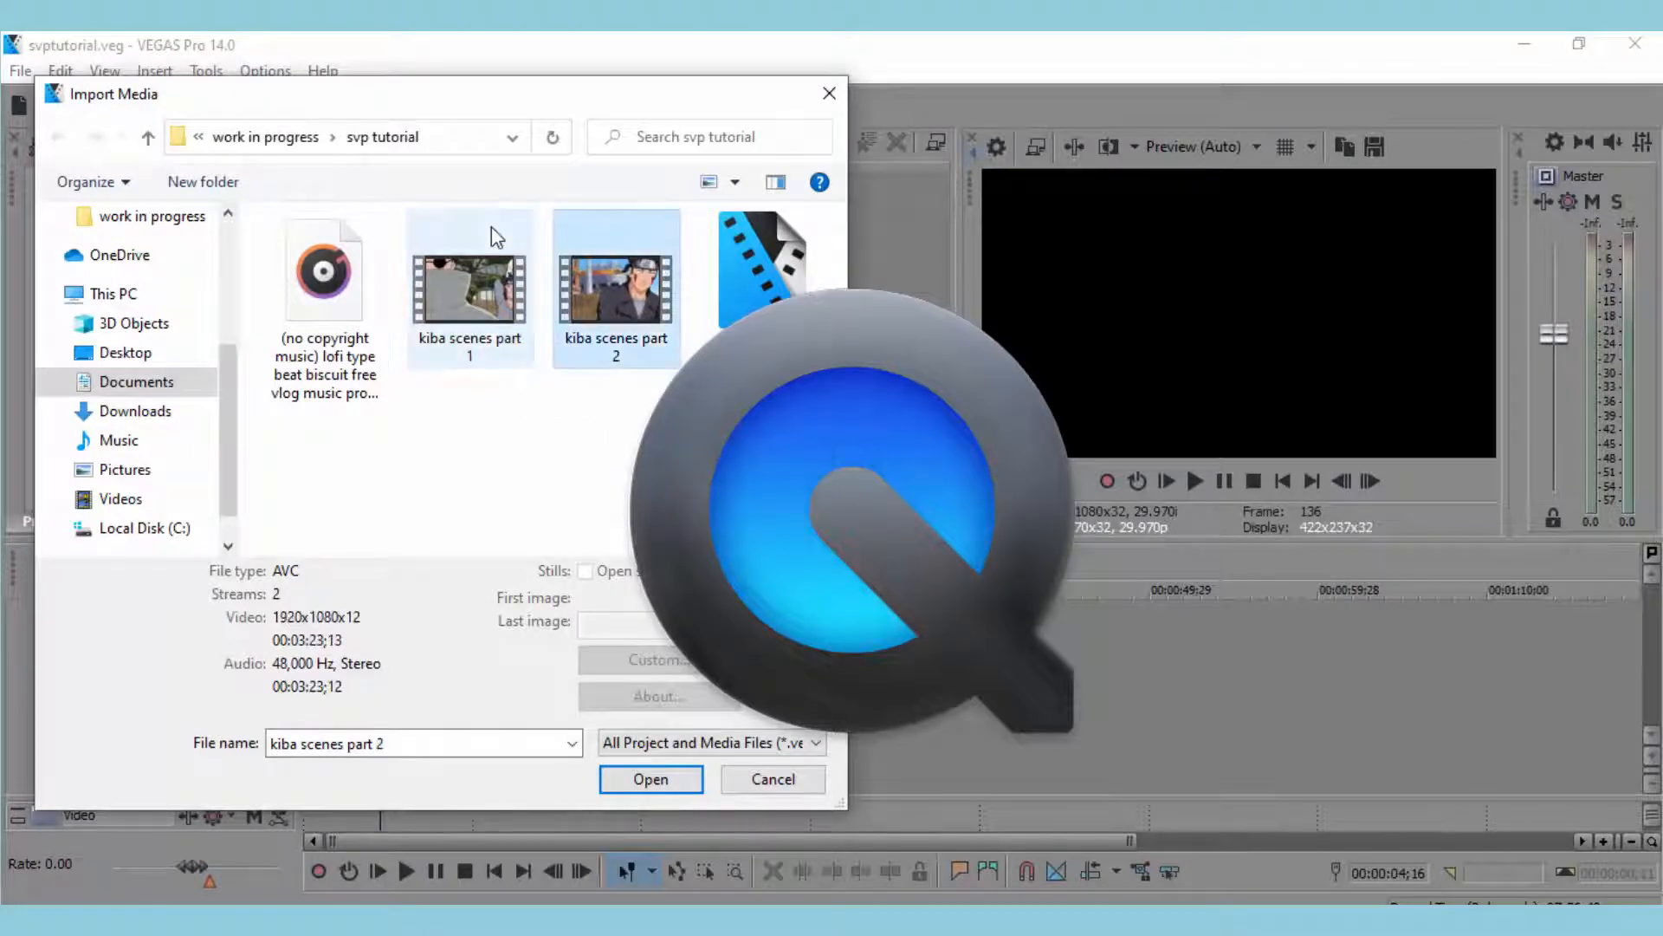
{"action": "left_click", "coordinate": [491, 226]}
Import the lofi music file together with kiba scenes part 1 and kiba scenes part 2.
{"action": "left_click", "coordinate": [346, 246]}
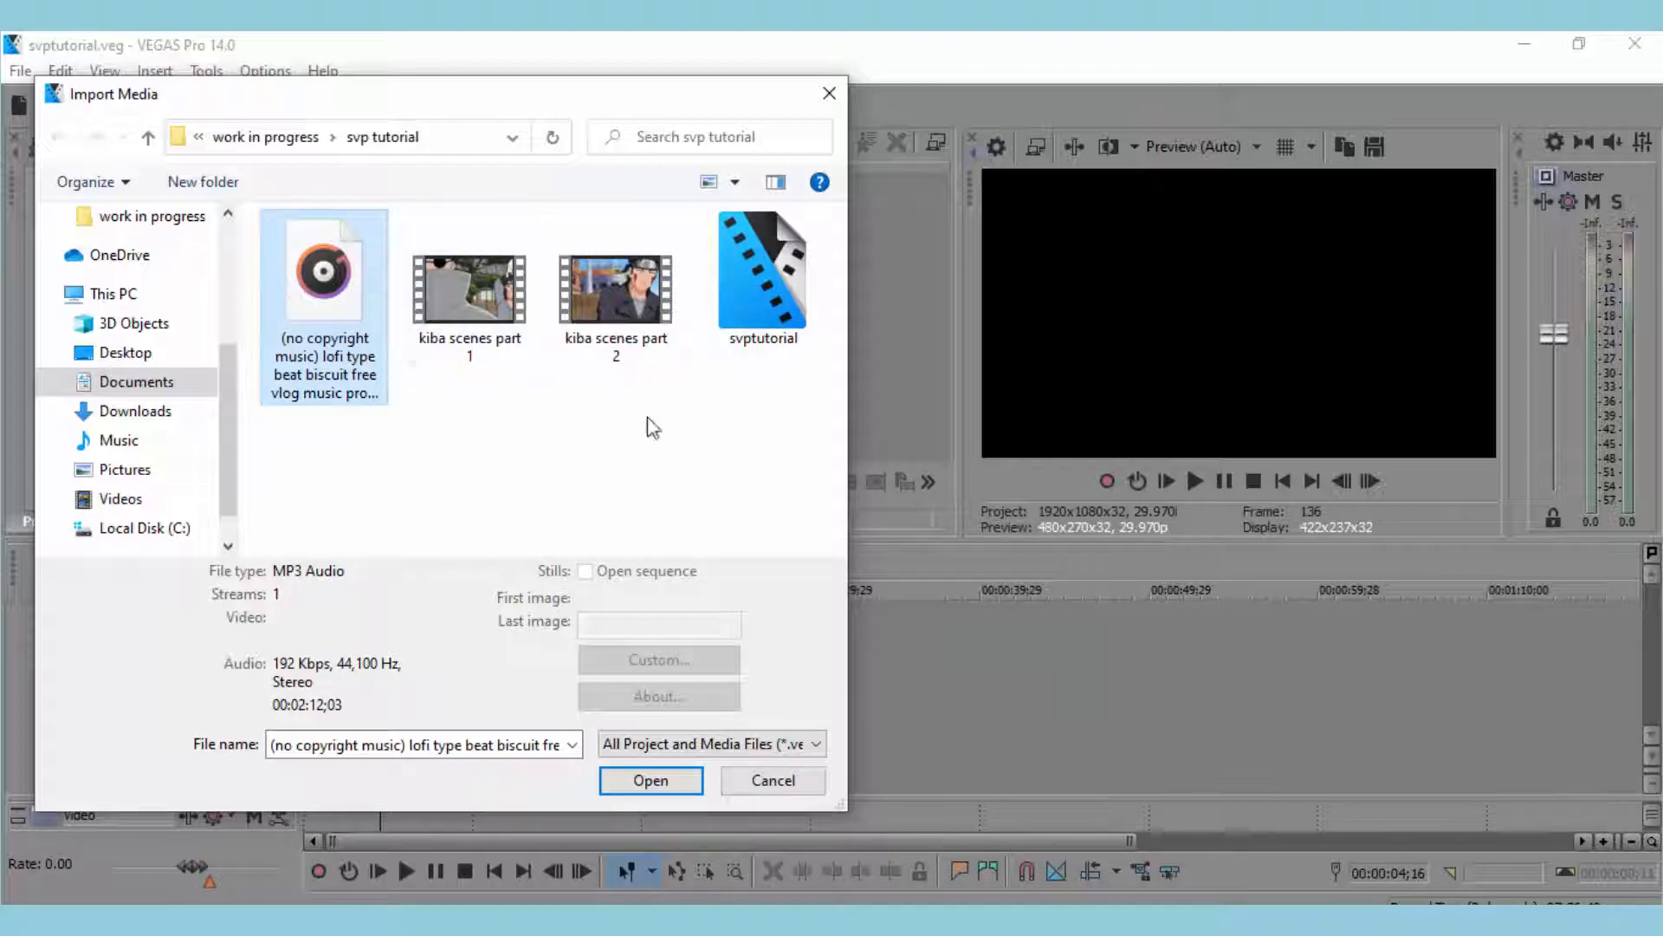
{"action": "left_click_drag", "start_coordinate": [674, 418], "coordinate": [308, 256]}
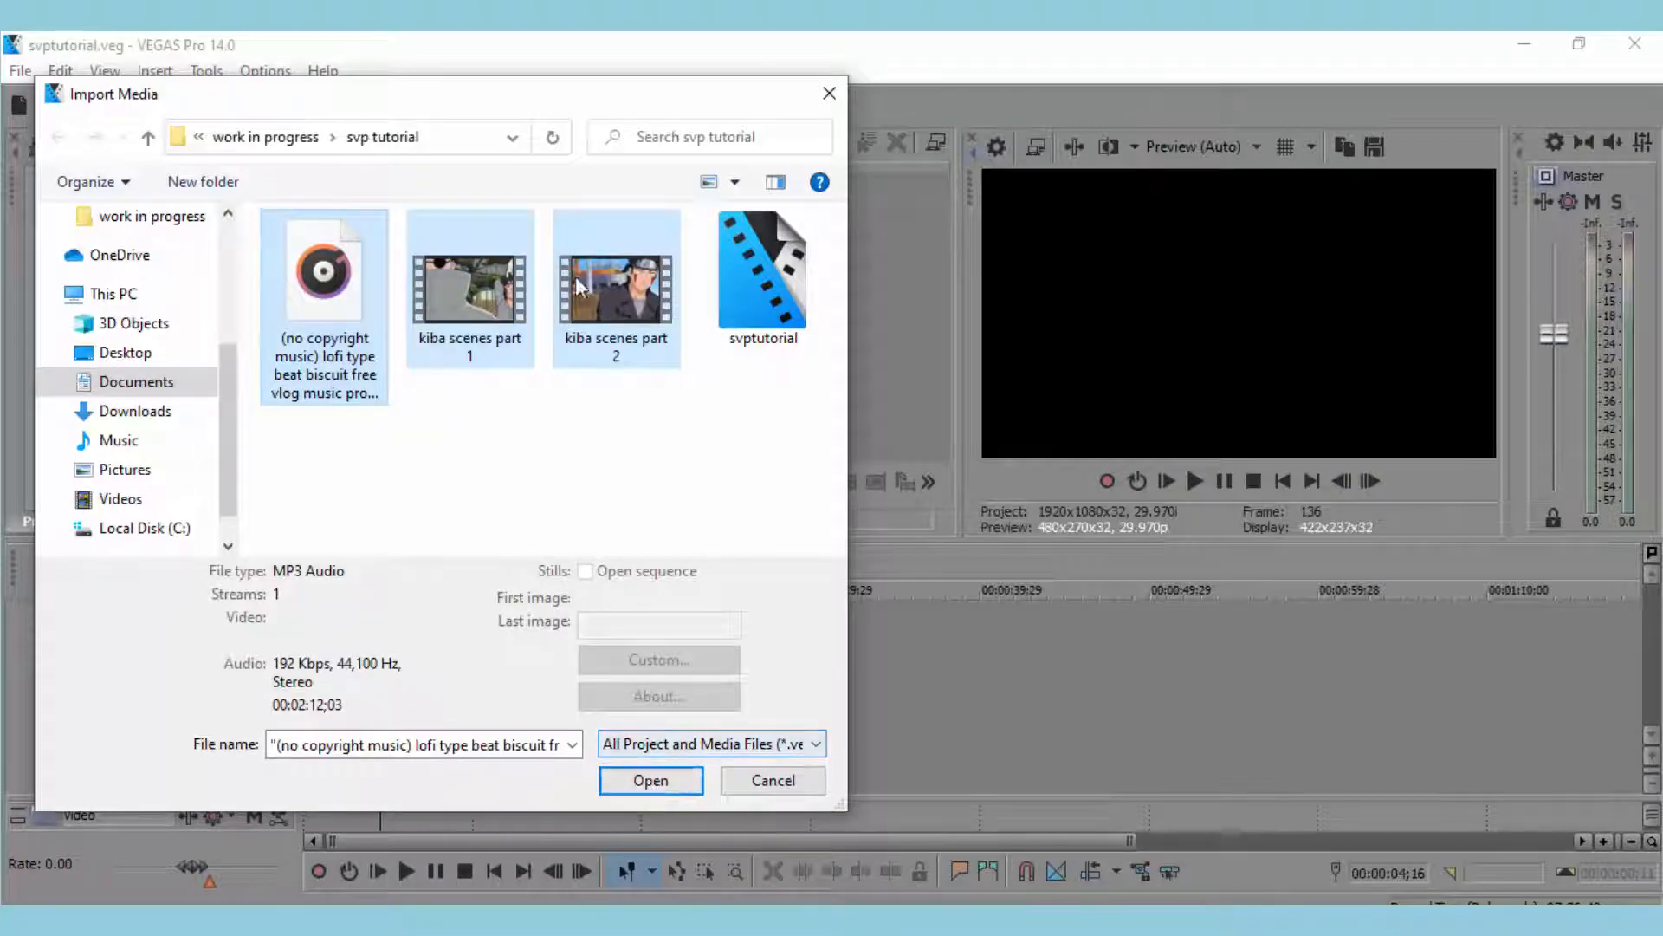
{"action": "left_click", "coordinate": [670, 786]}
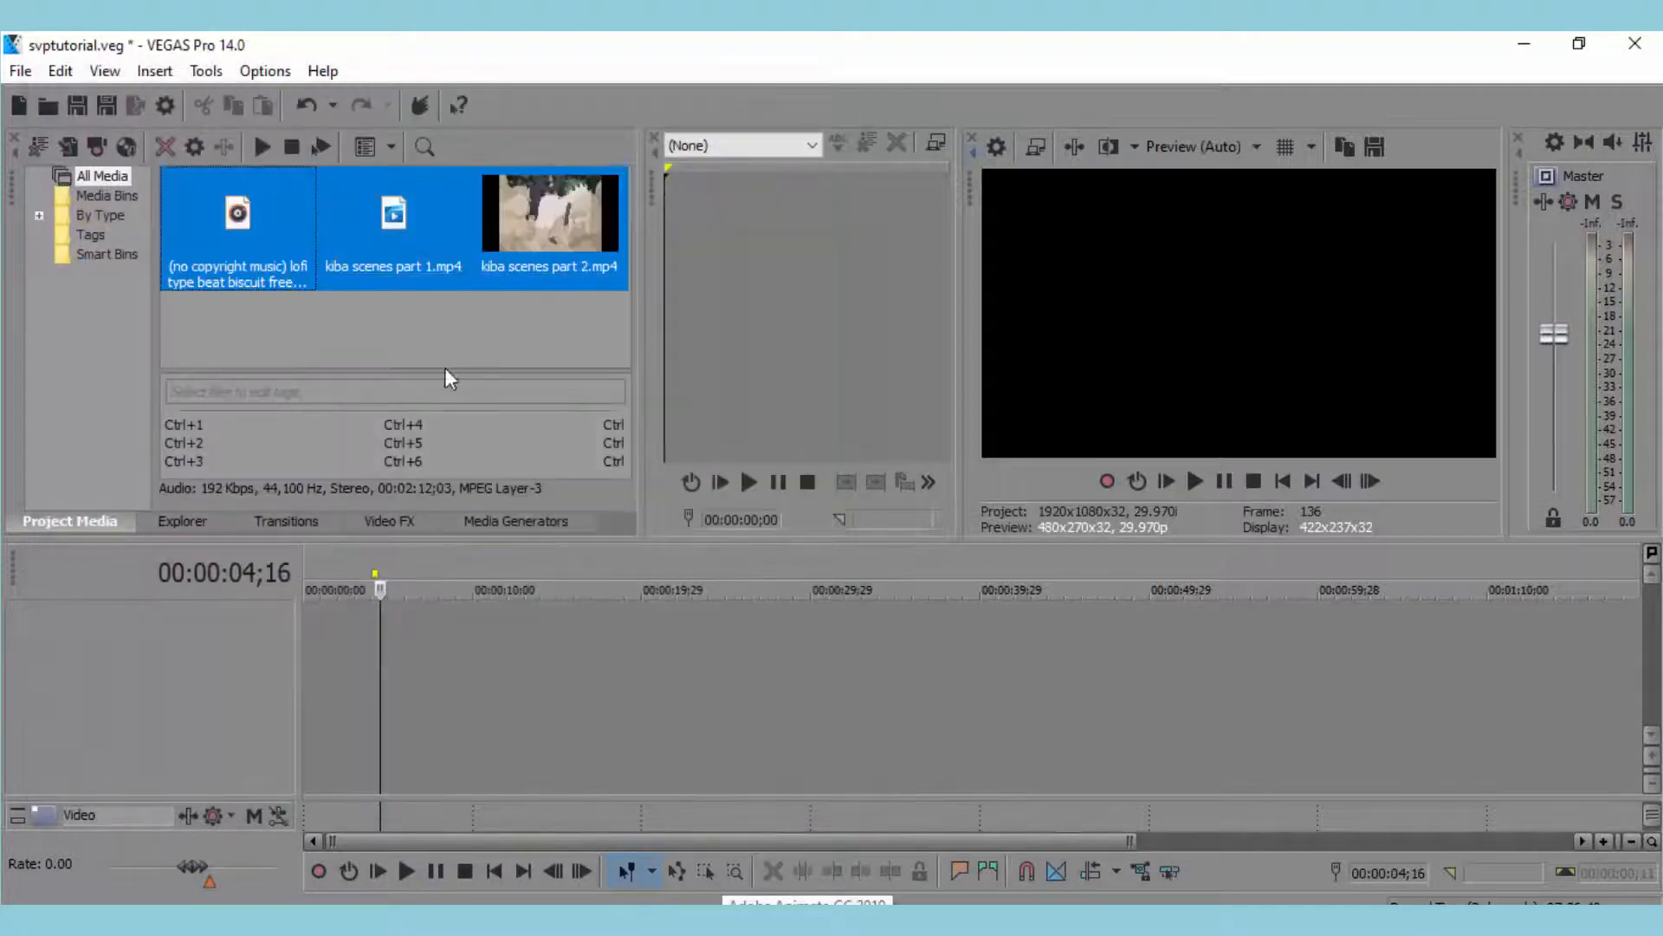
{"action": "left_click", "coordinate": [637, 658]}
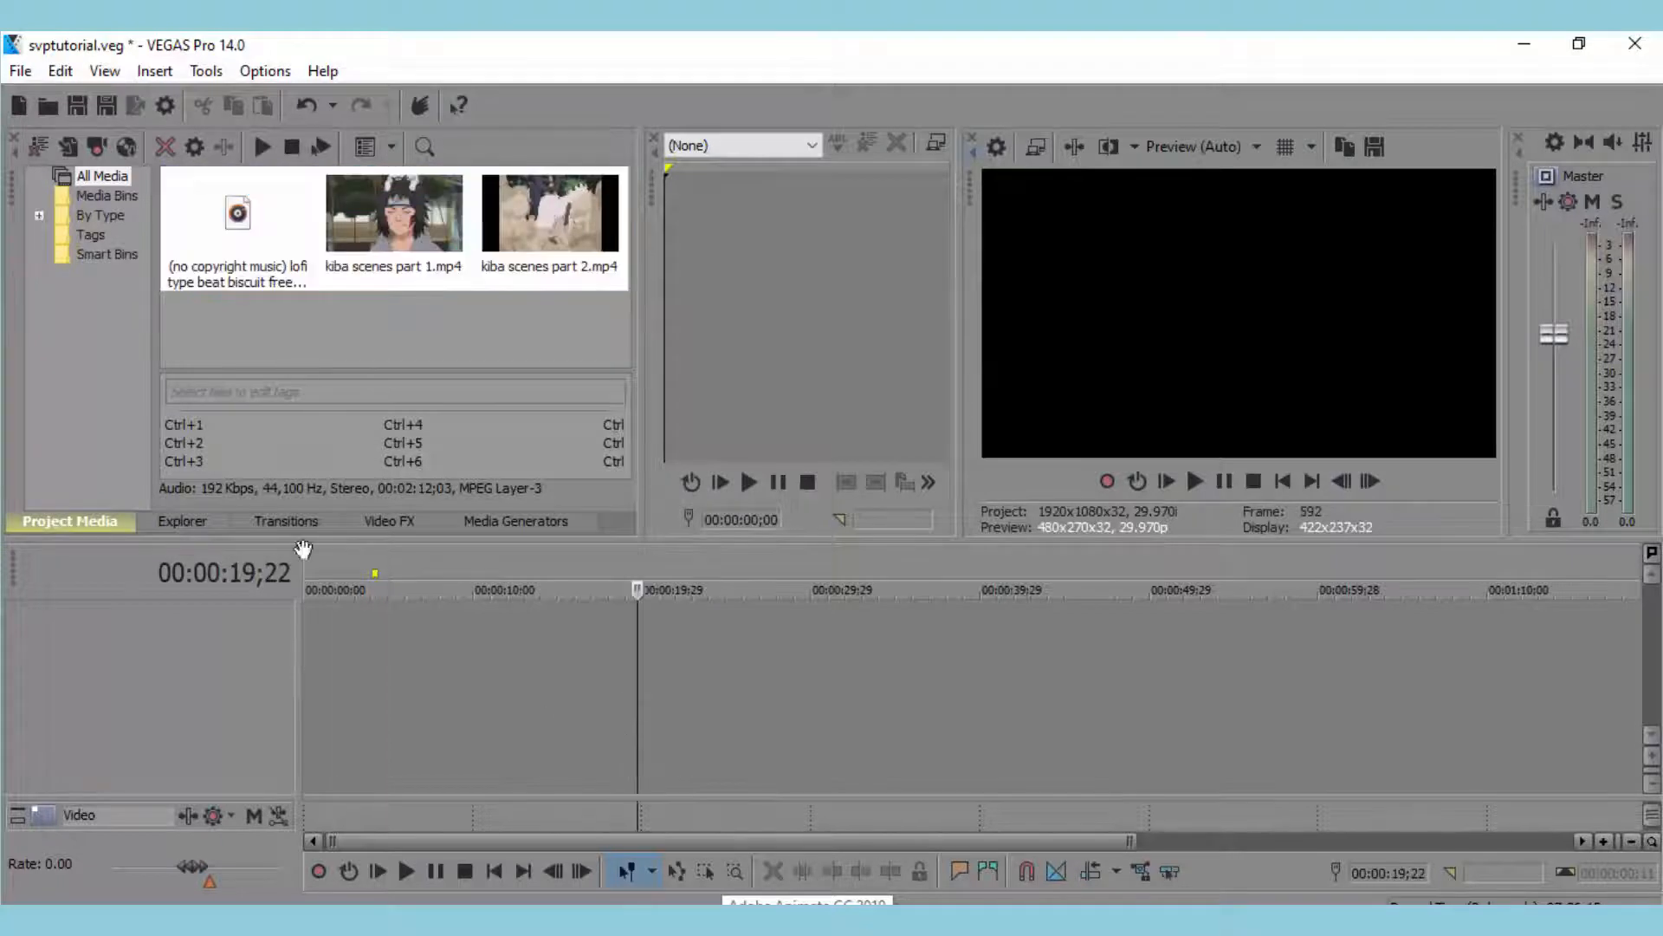
{"action": "left_click", "coordinate": [1504, 641]}
{"action": "key", "text": "Home"}
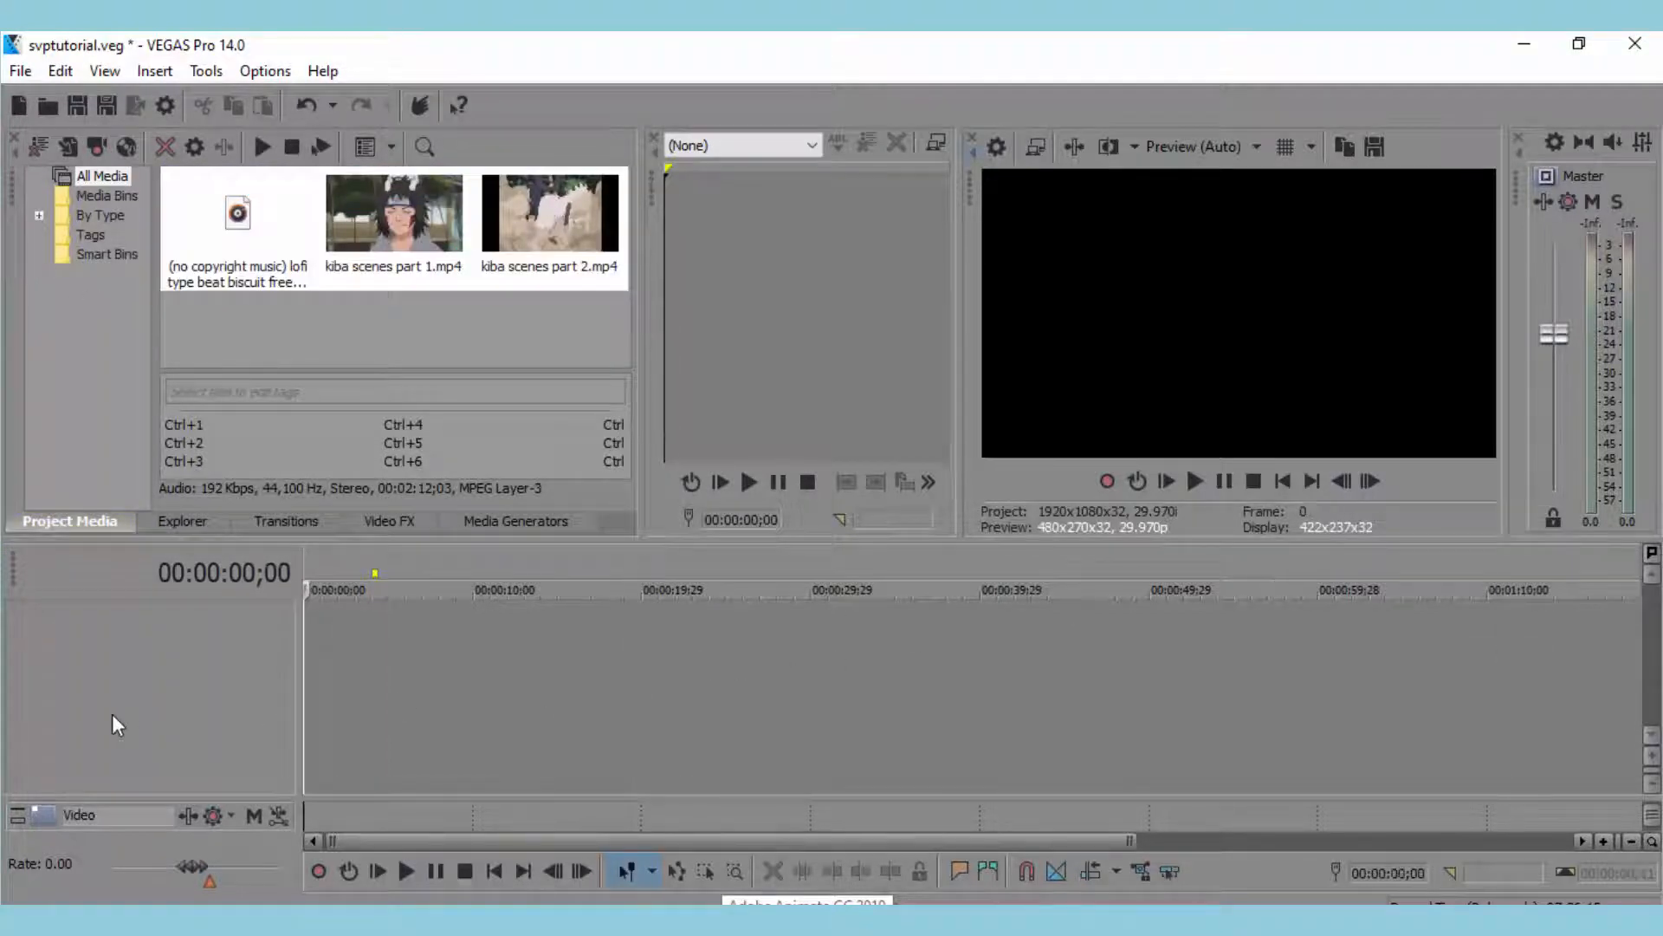
{"action": "left_click", "coordinate": [399, 681]}
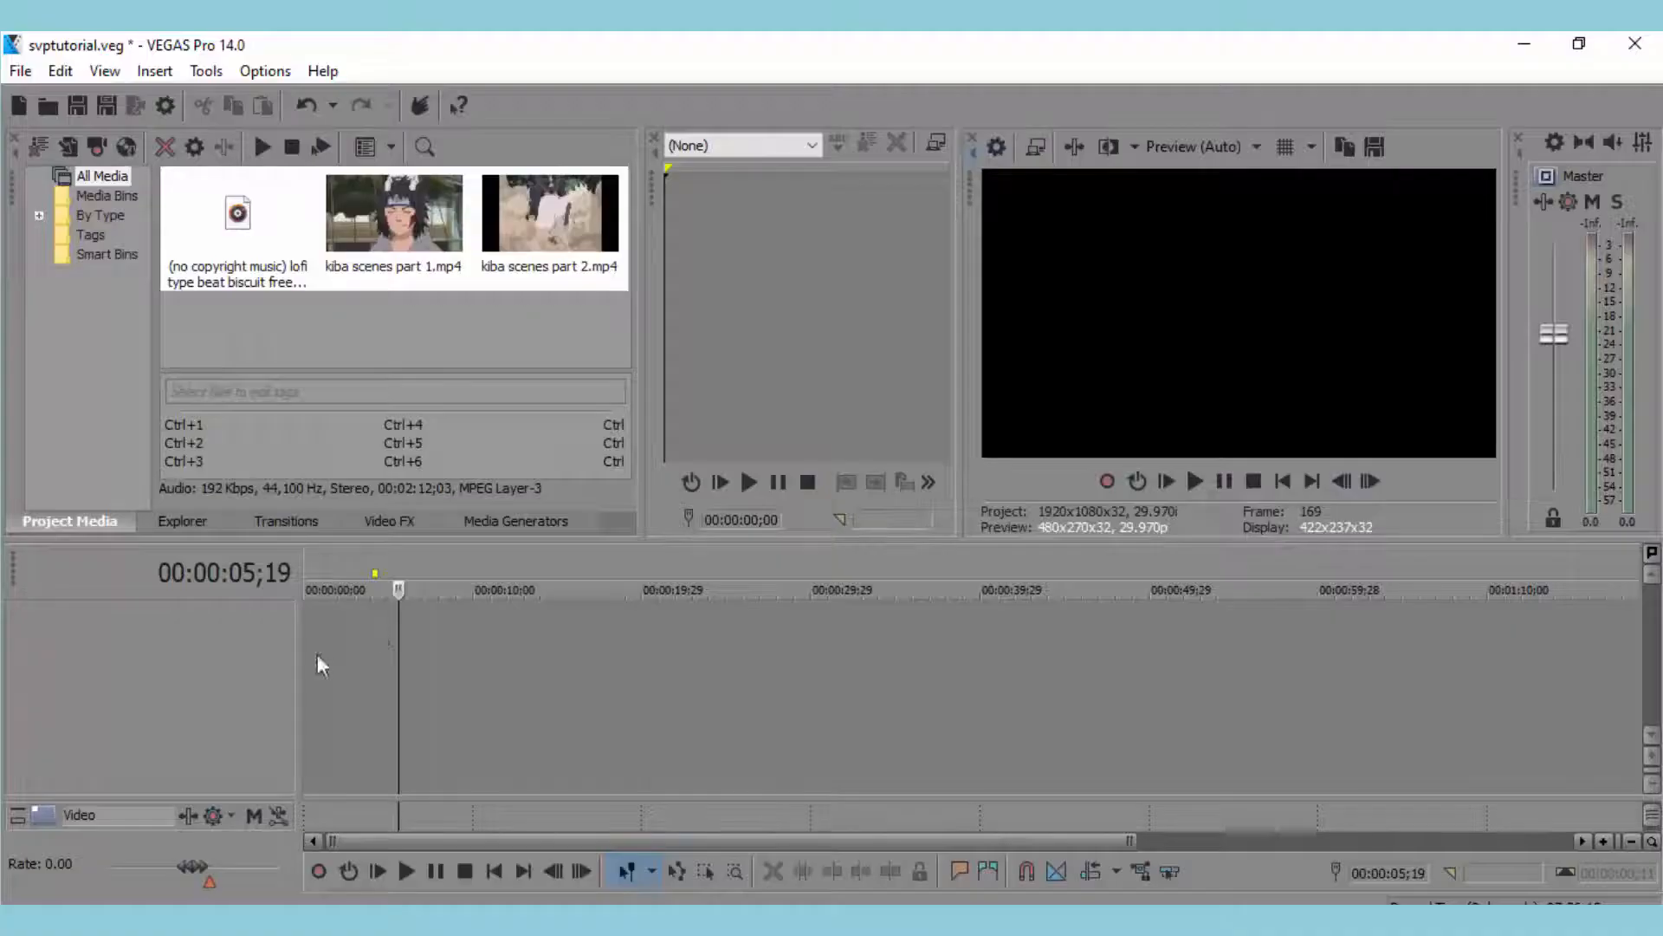
{"action": "key", "text": "Home"}
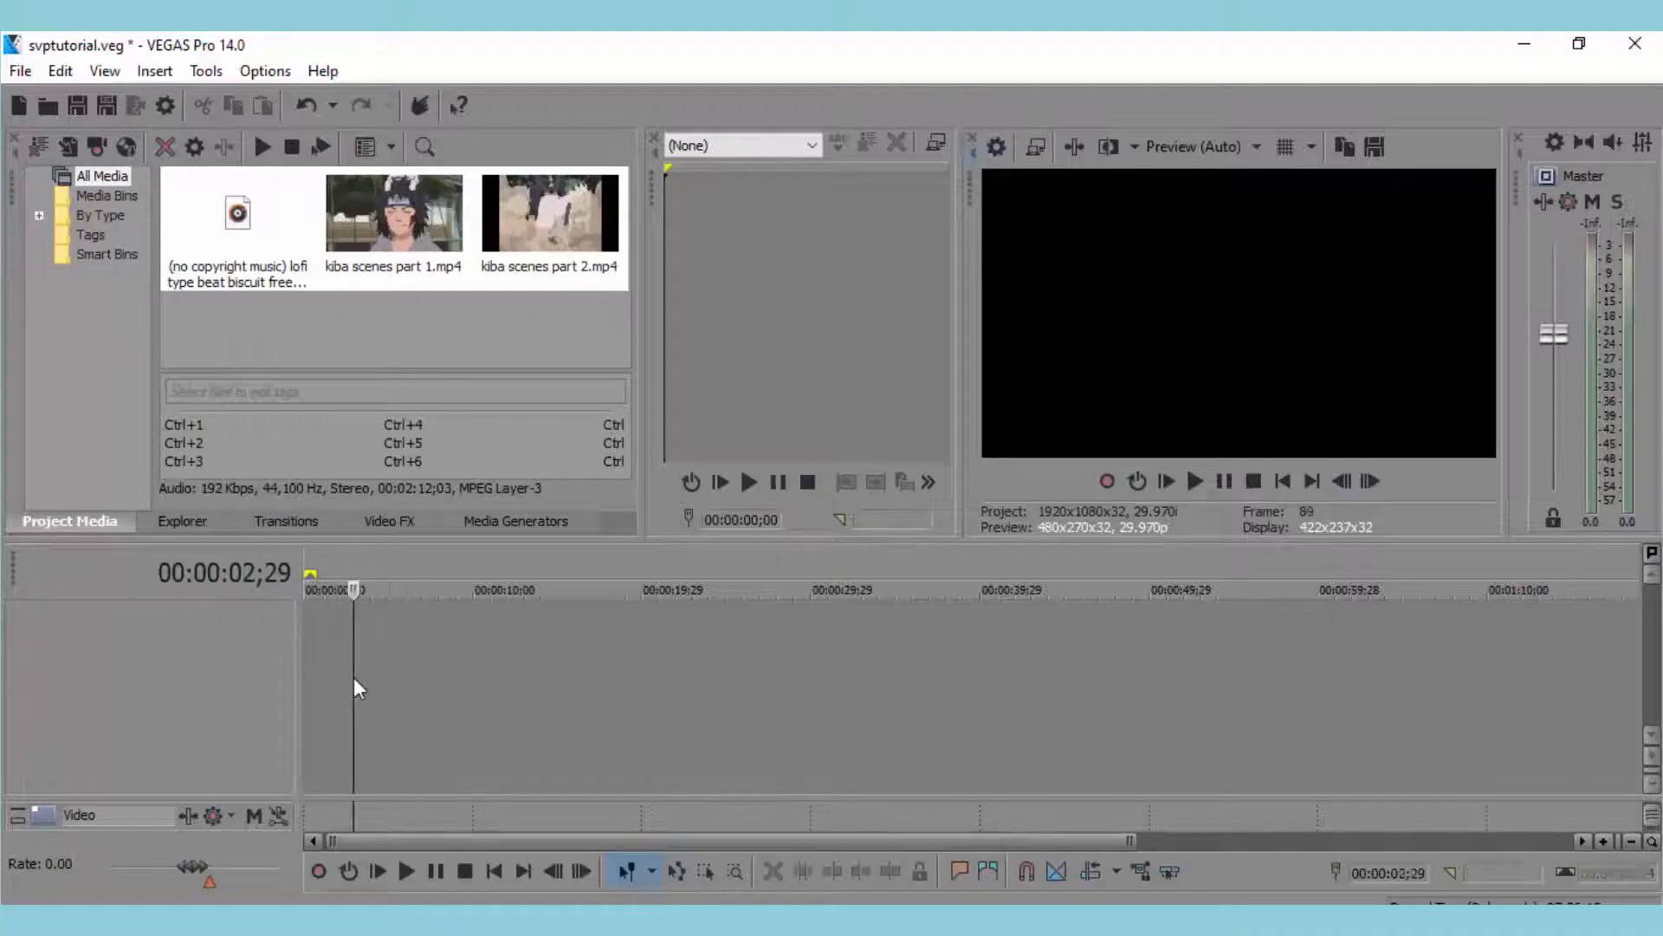
{"action": "left_click", "coordinate": [305, 667]}
{"action": "left_click_drag", "start_coordinate": [301, 667], "coordinate": [242, 653]}
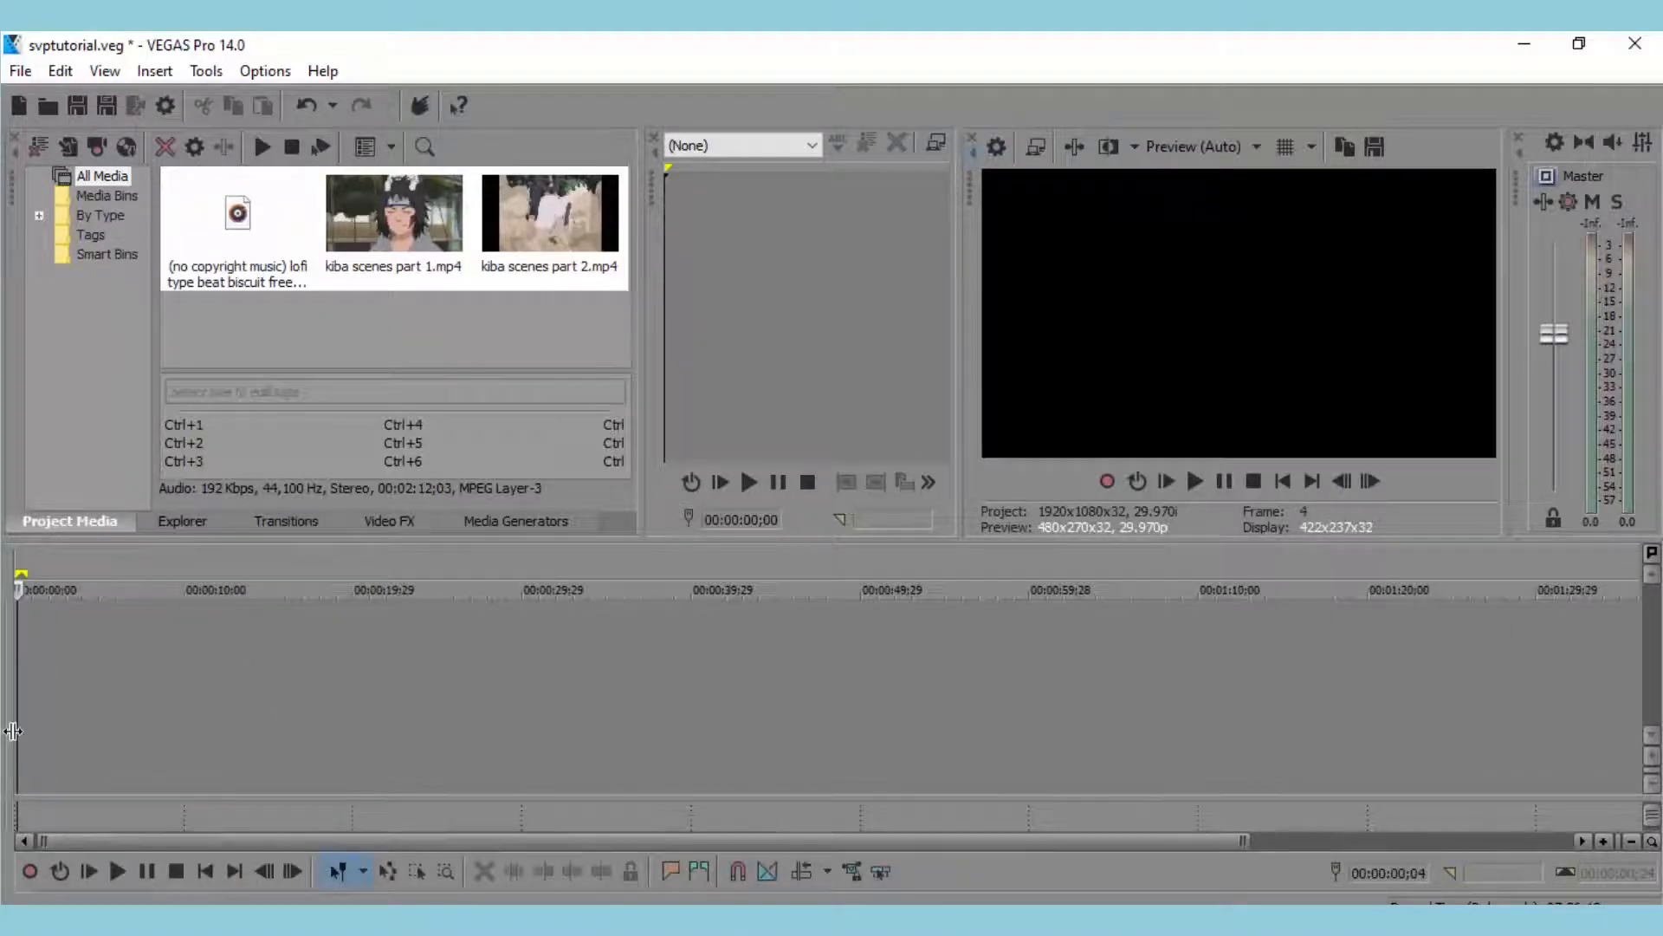
{"action": "left_click_drag", "start_coordinate": [13, 730], "coordinate": [288, 703]}
Place the lofi music file at the start of the timeline on audio track 2 and set the cursor at 00:00:09;02.
{"action": "left_click", "coordinate": [277, 273]}
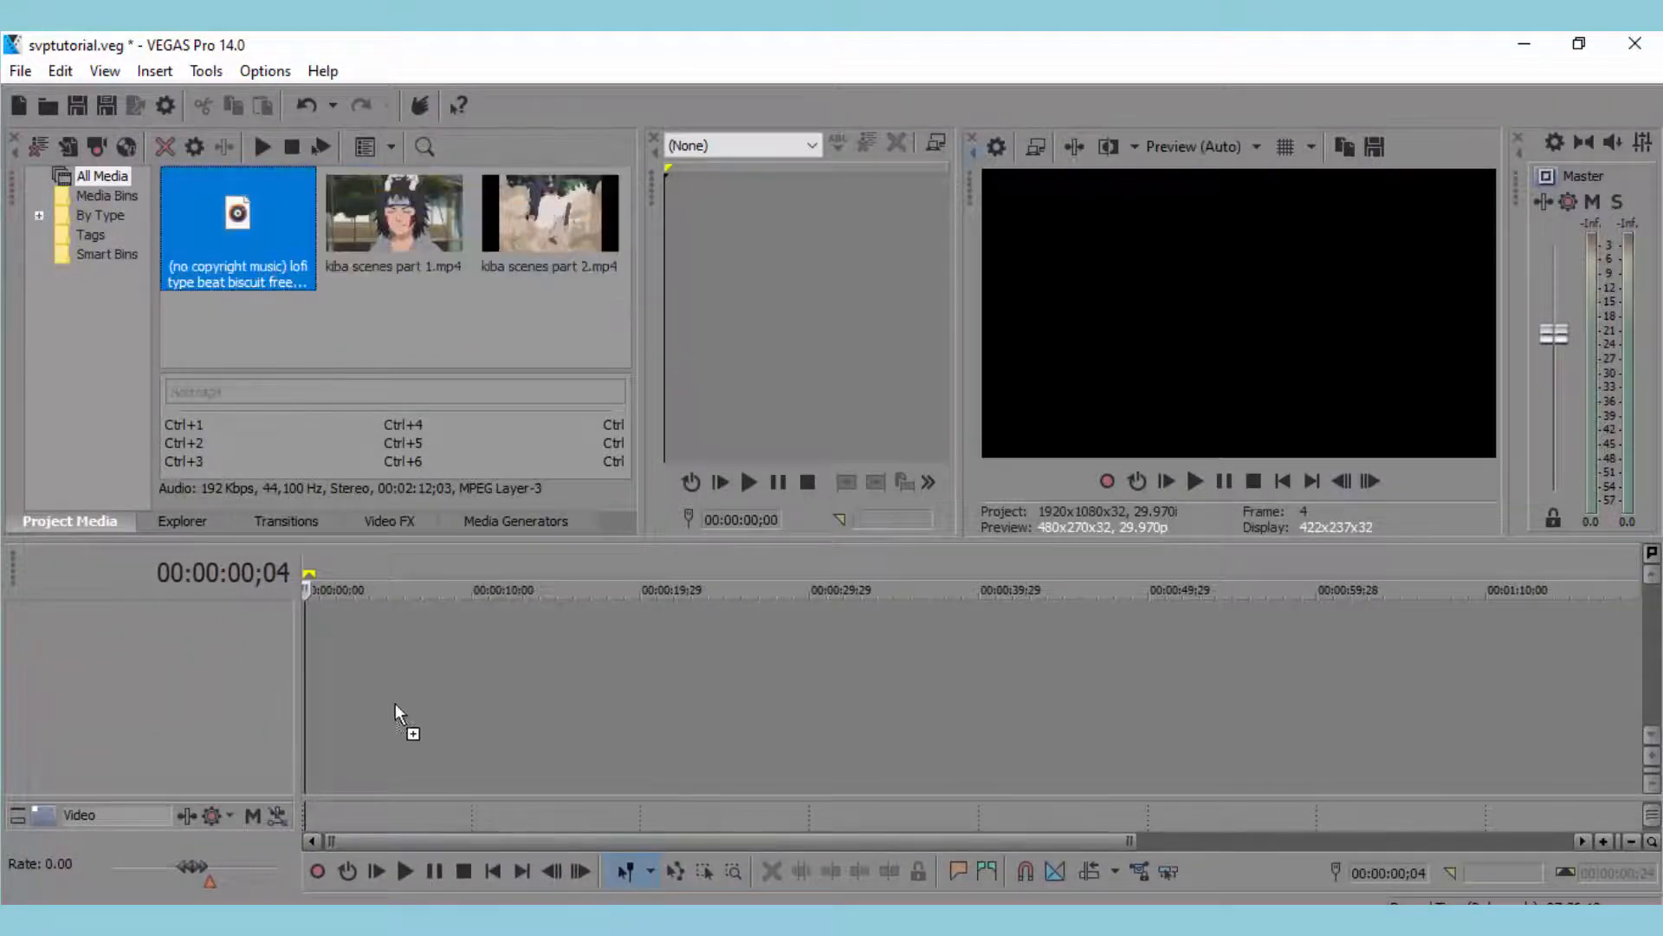
{"action": "left_click_drag", "start_coordinate": [395, 705], "coordinate": [351, 704]}
{"action": "left_click_drag", "start_coordinate": [454, 696], "coordinate": [456, 736]}
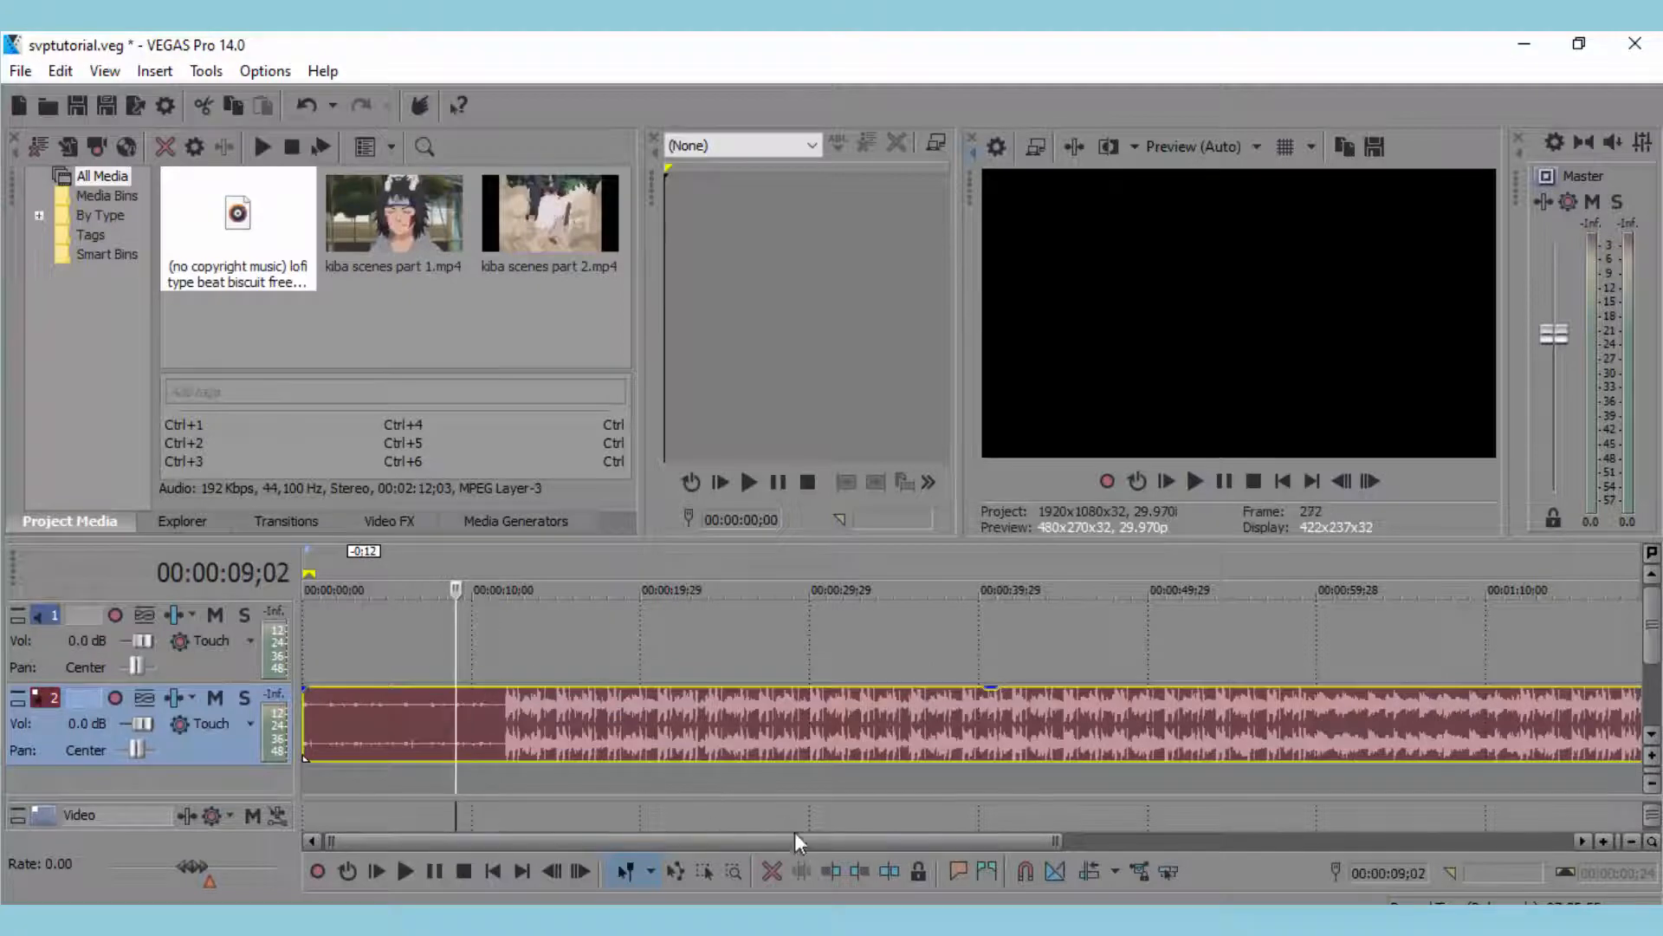
Try Trim End and Trim Start on the music event at 00:00:09;02, undoing each trim.
{"action": "left_click", "coordinate": [849, 870]}
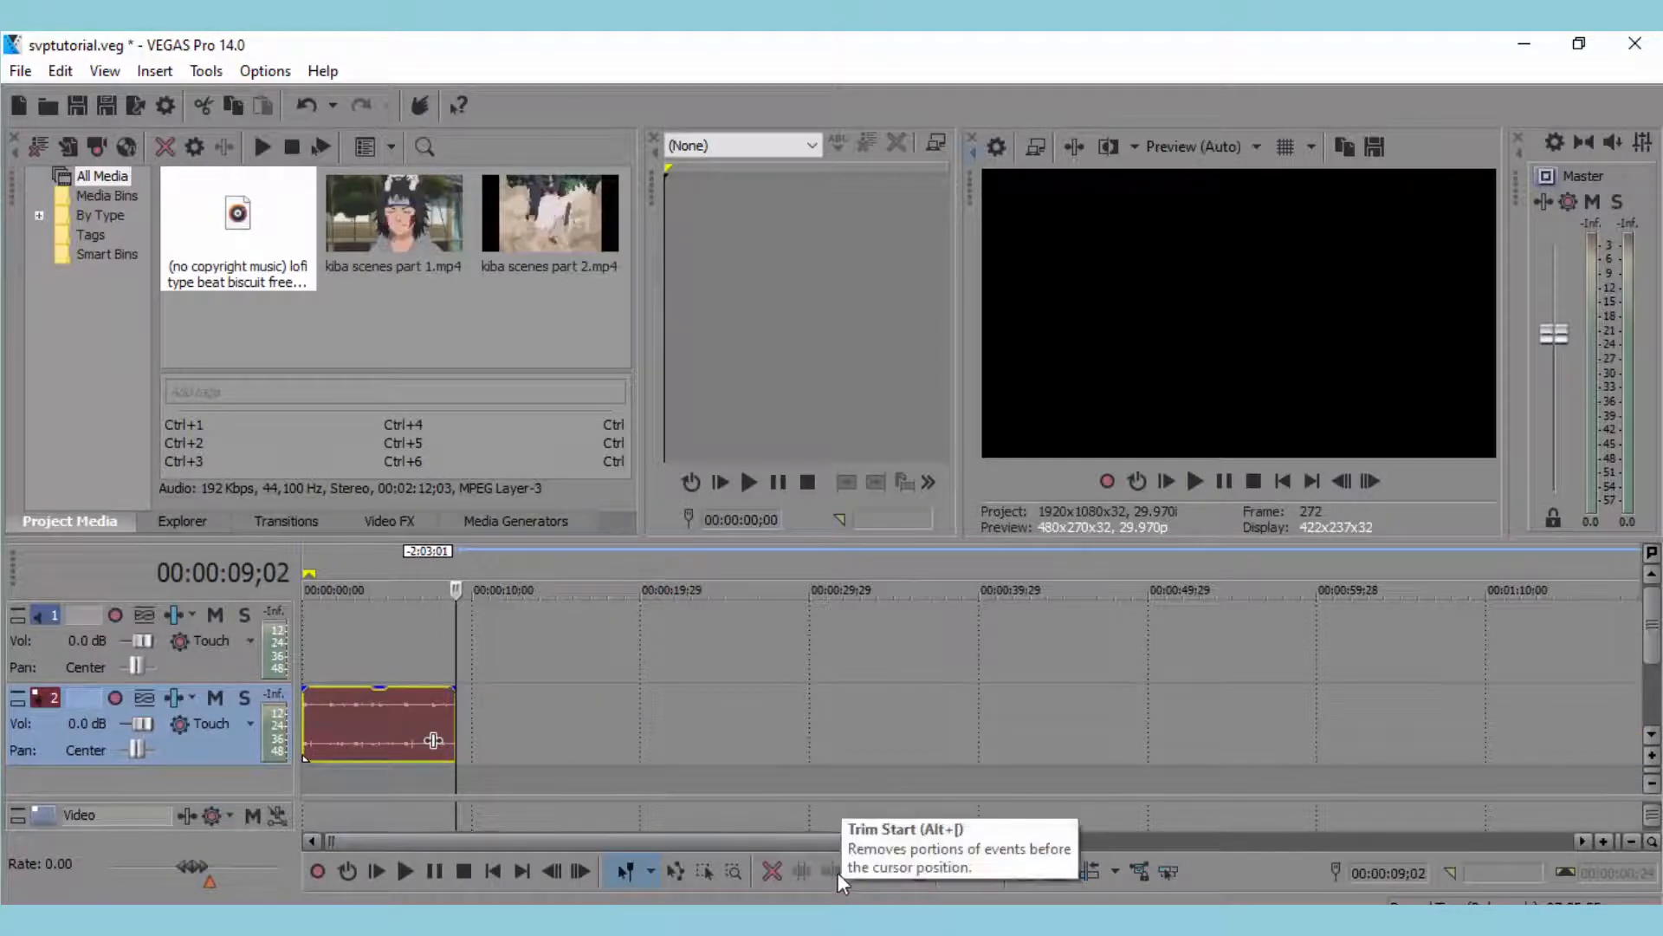
{"action": "key", "text": "ctrl+z"}
{"action": "left_click", "coordinate": [828, 870]}
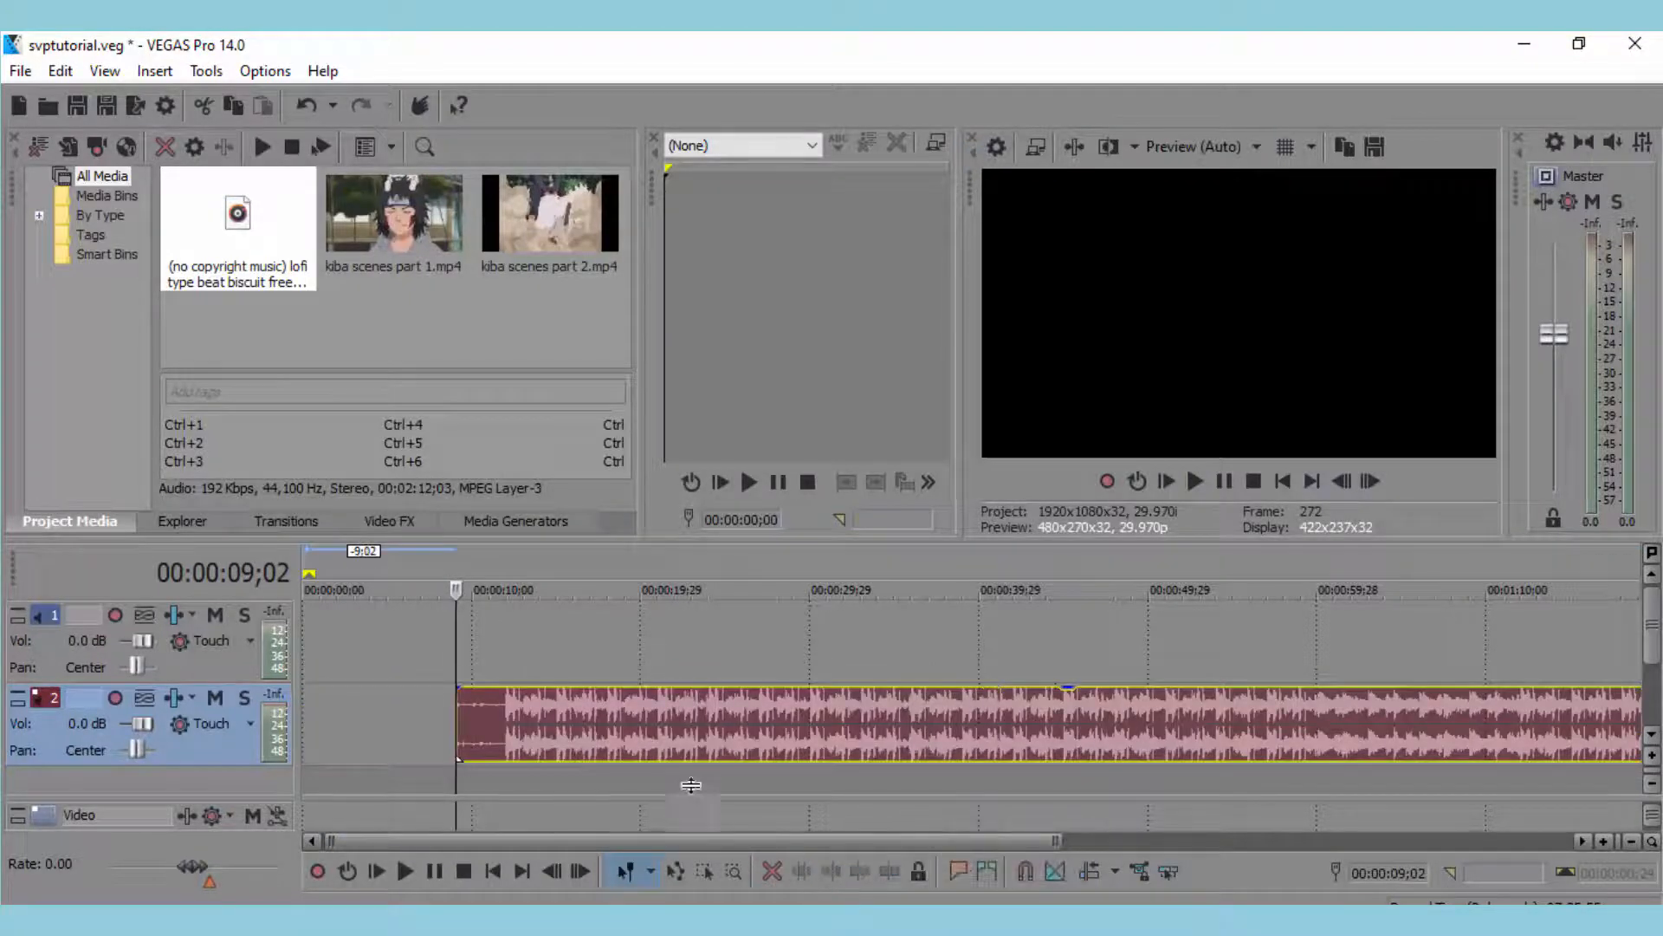
{"action": "key", "text": "ctrl+z"}
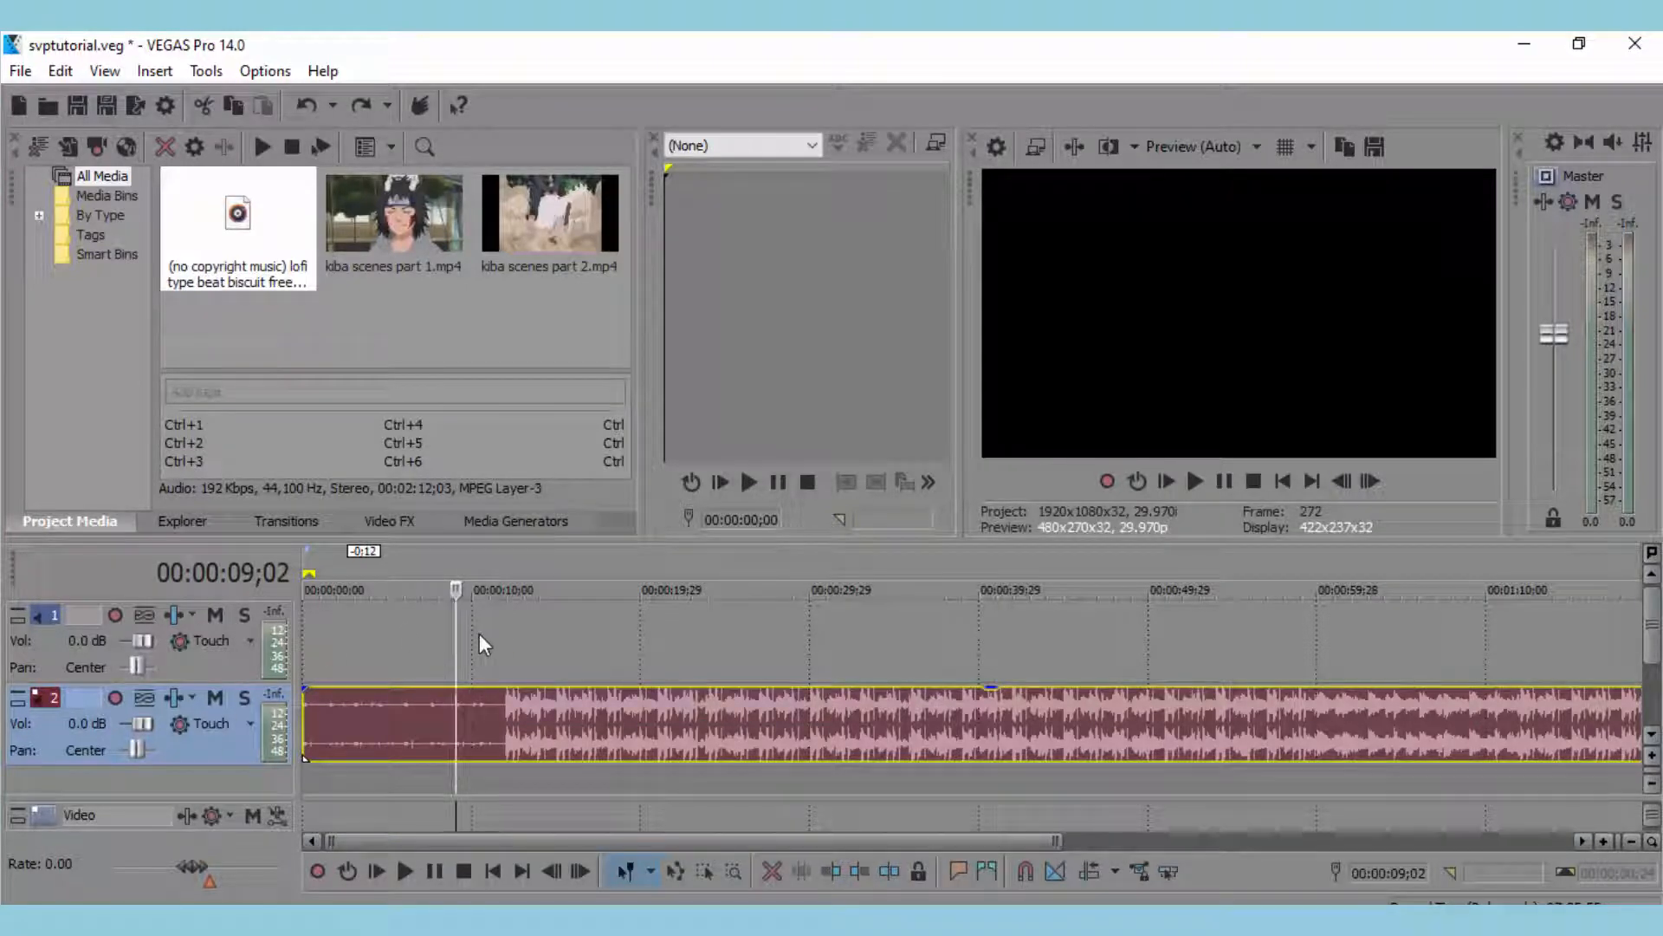
{"action": "left_click", "coordinate": [830, 873]}
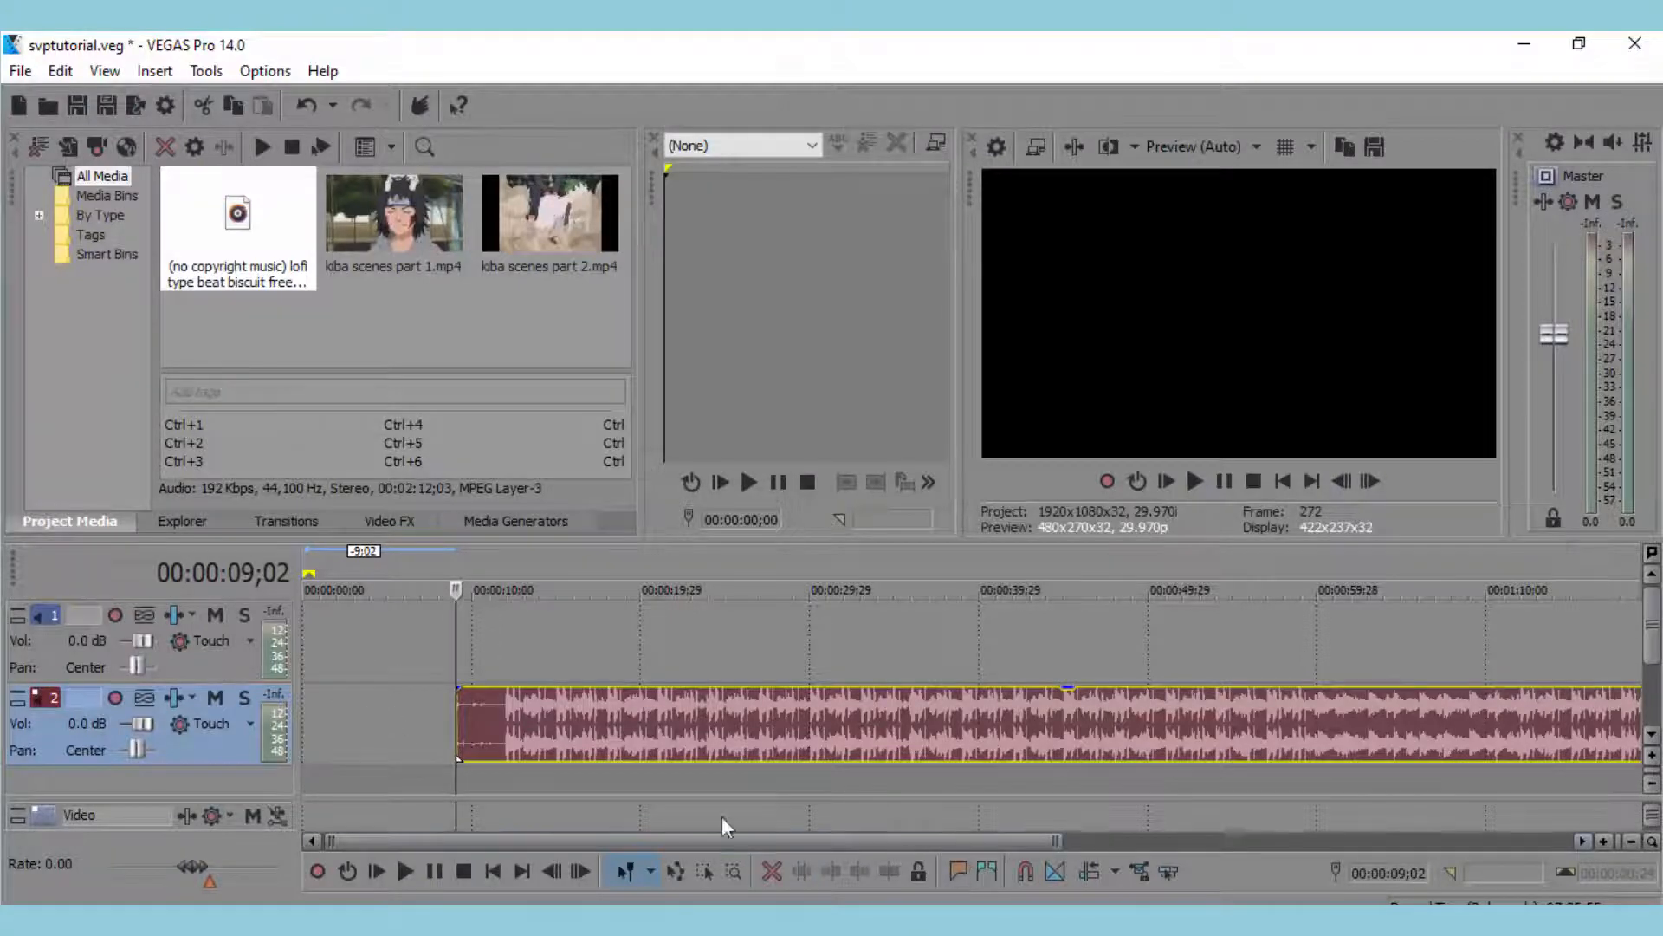
{"action": "key", "text": "z"}
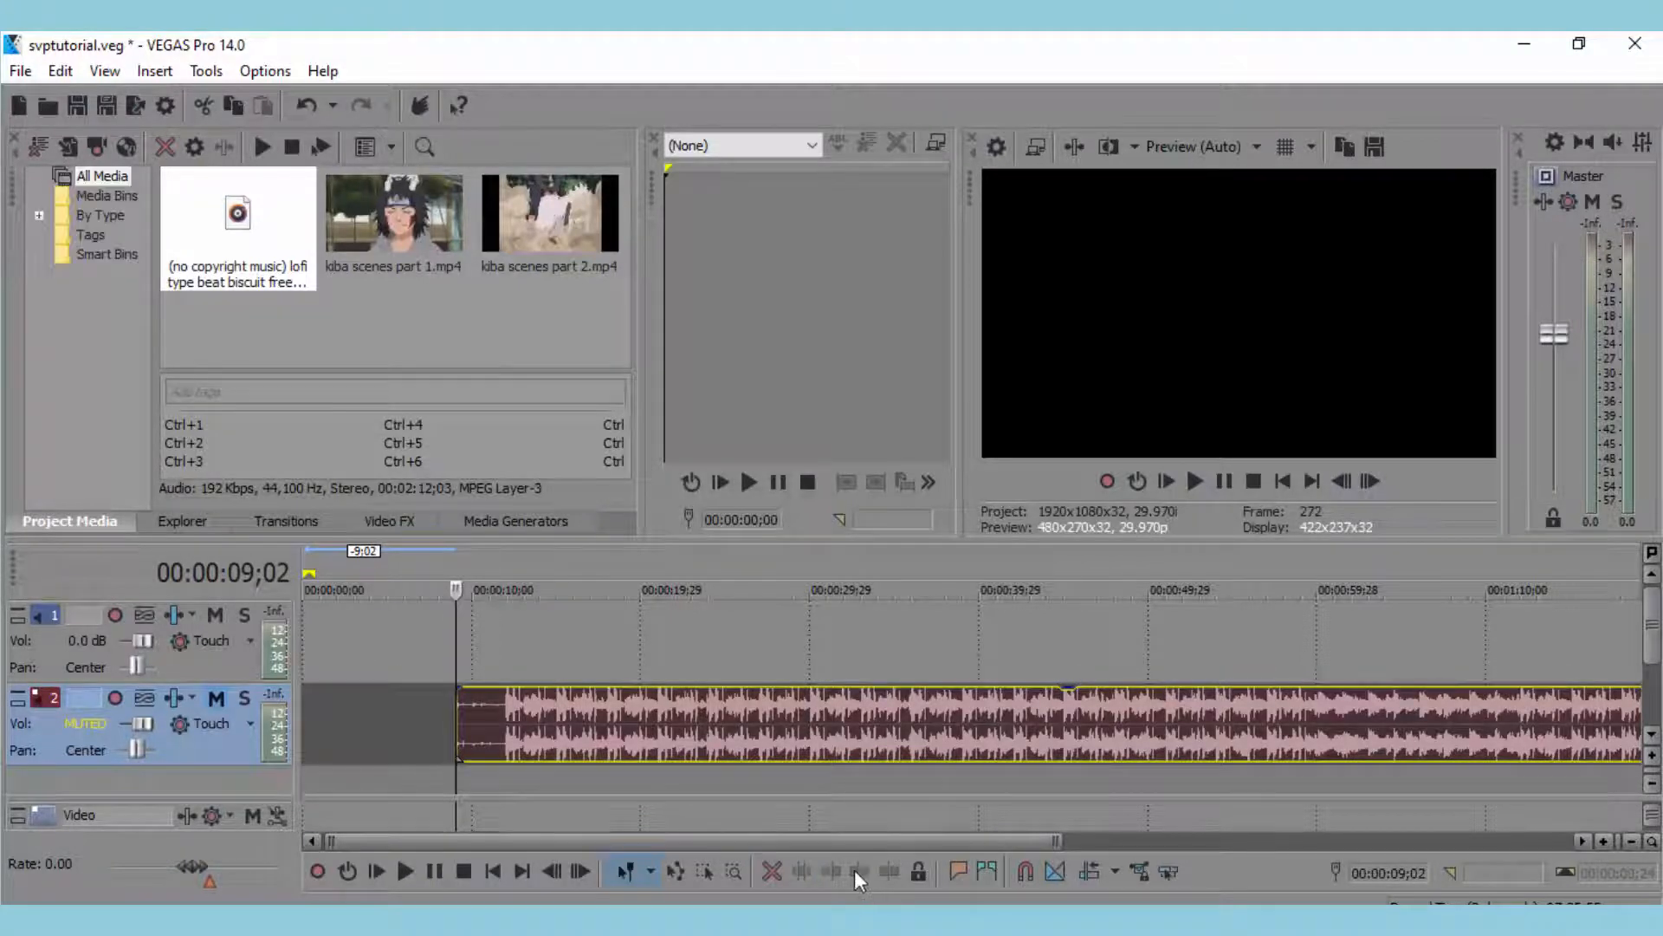
{"action": "key", "text": "ctrl+z"}
{"action": "left_click", "coordinate": [213, 702]}
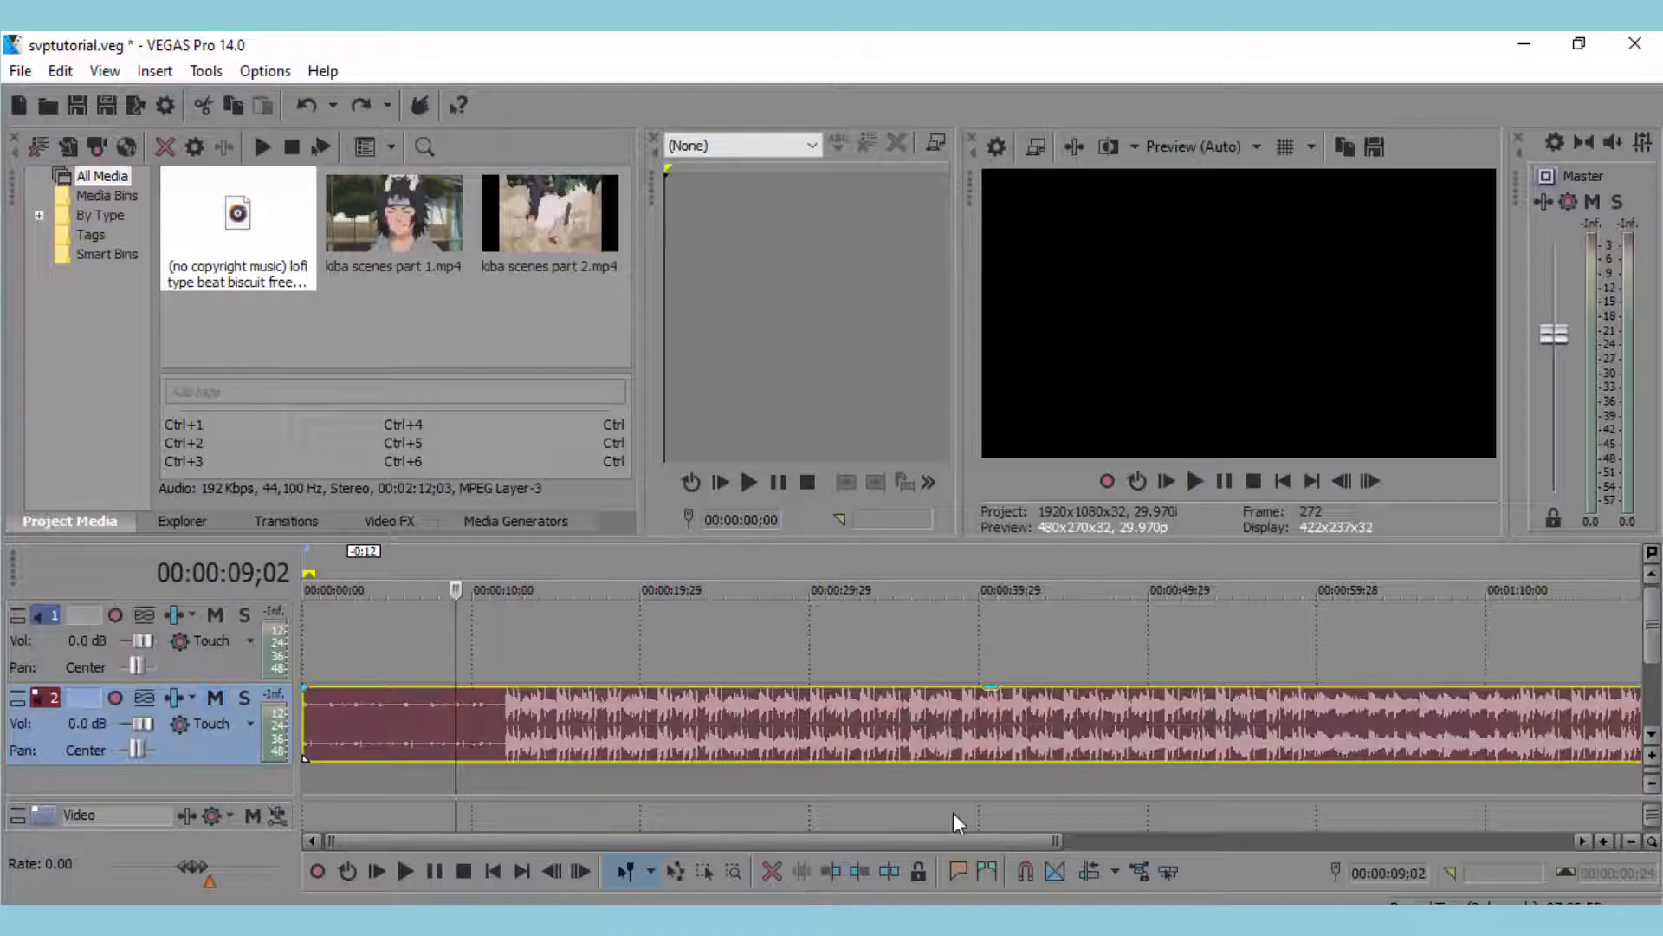
{"action": "left_click", "coordinate": [870, 865]}
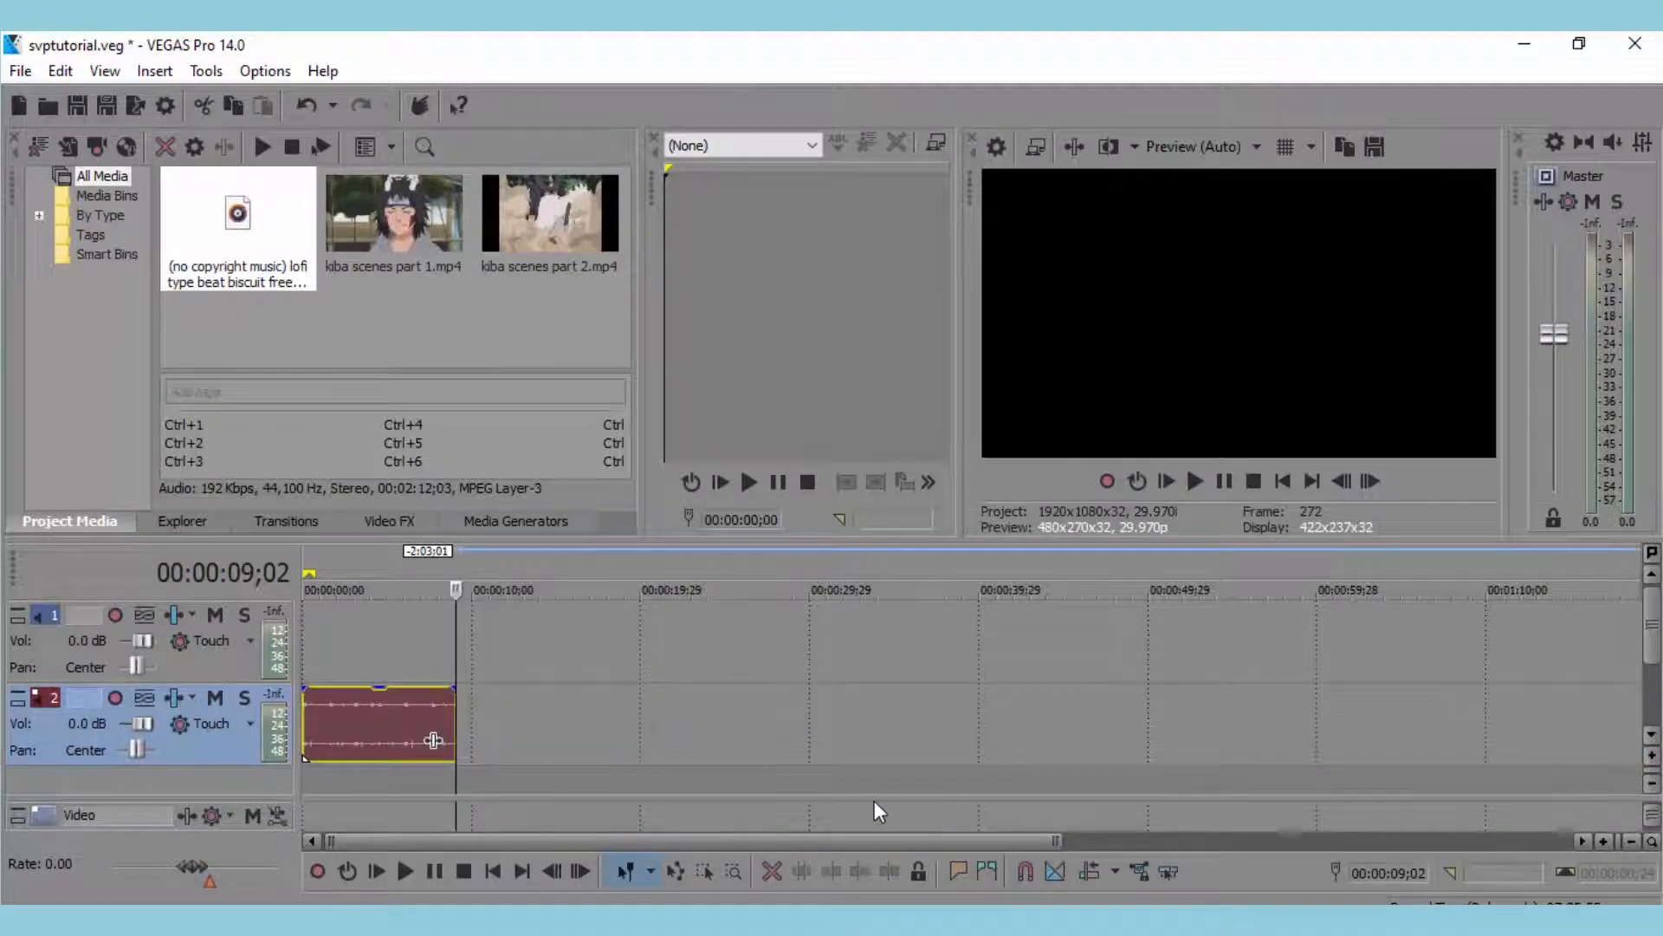
{"action": "key", "text": "ctrl+z"}
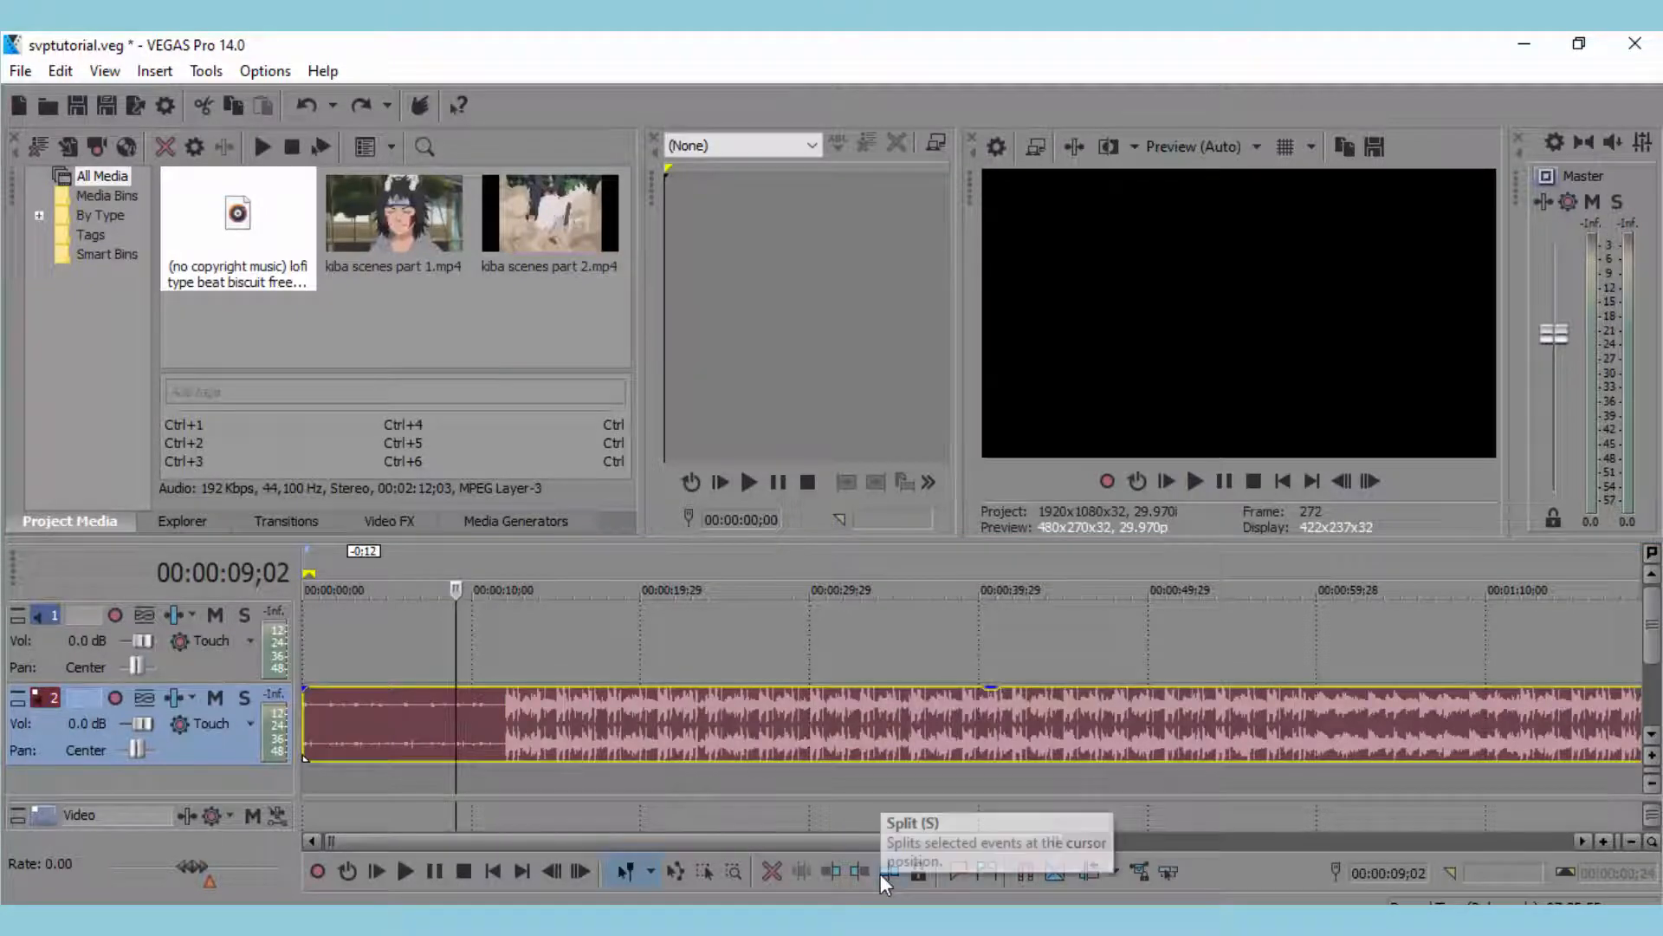
Shorten the quiet intro of the music event and move the event back to the start of the timeline.
{"action": "left_click", "coordinate": [835, 864]}
{"action": "left_click_drag", "start_coordinate": [560, 735], "coordinate": [308, 695]}
{"action": "left_click", "coordinate": [516, 720]}
Trim off the end of the music event at 00:00:16;09.
{"action": "left_click", "coordinate": [392, 729]}
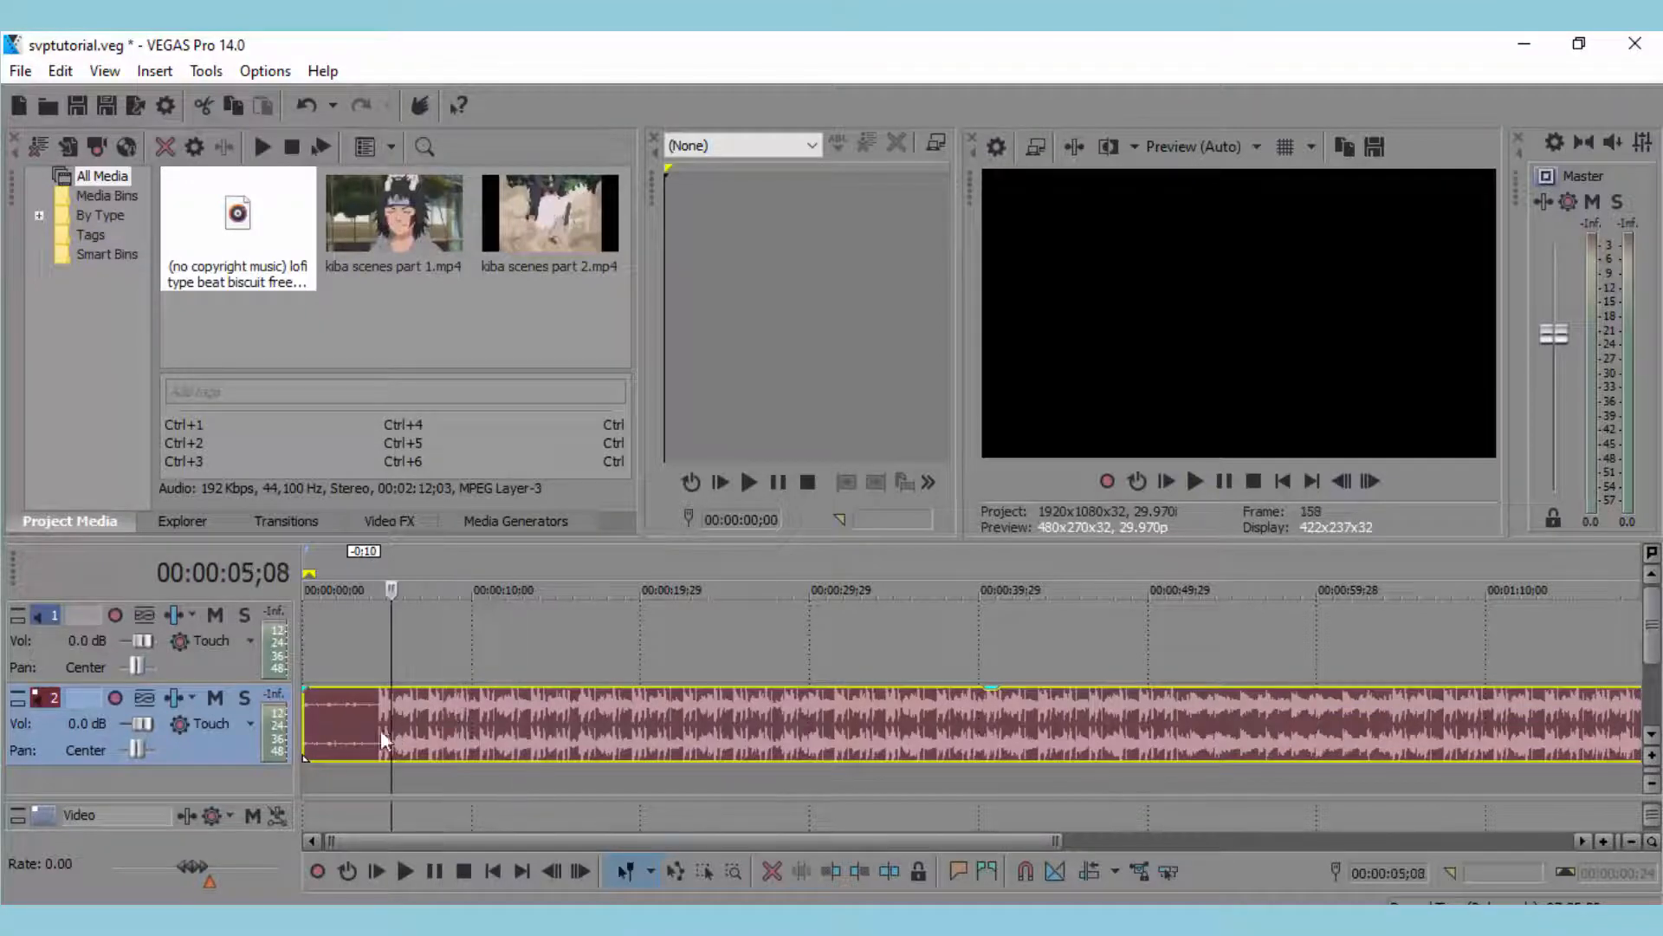
{"action": "left_click", "coordinate": [370, 732]}
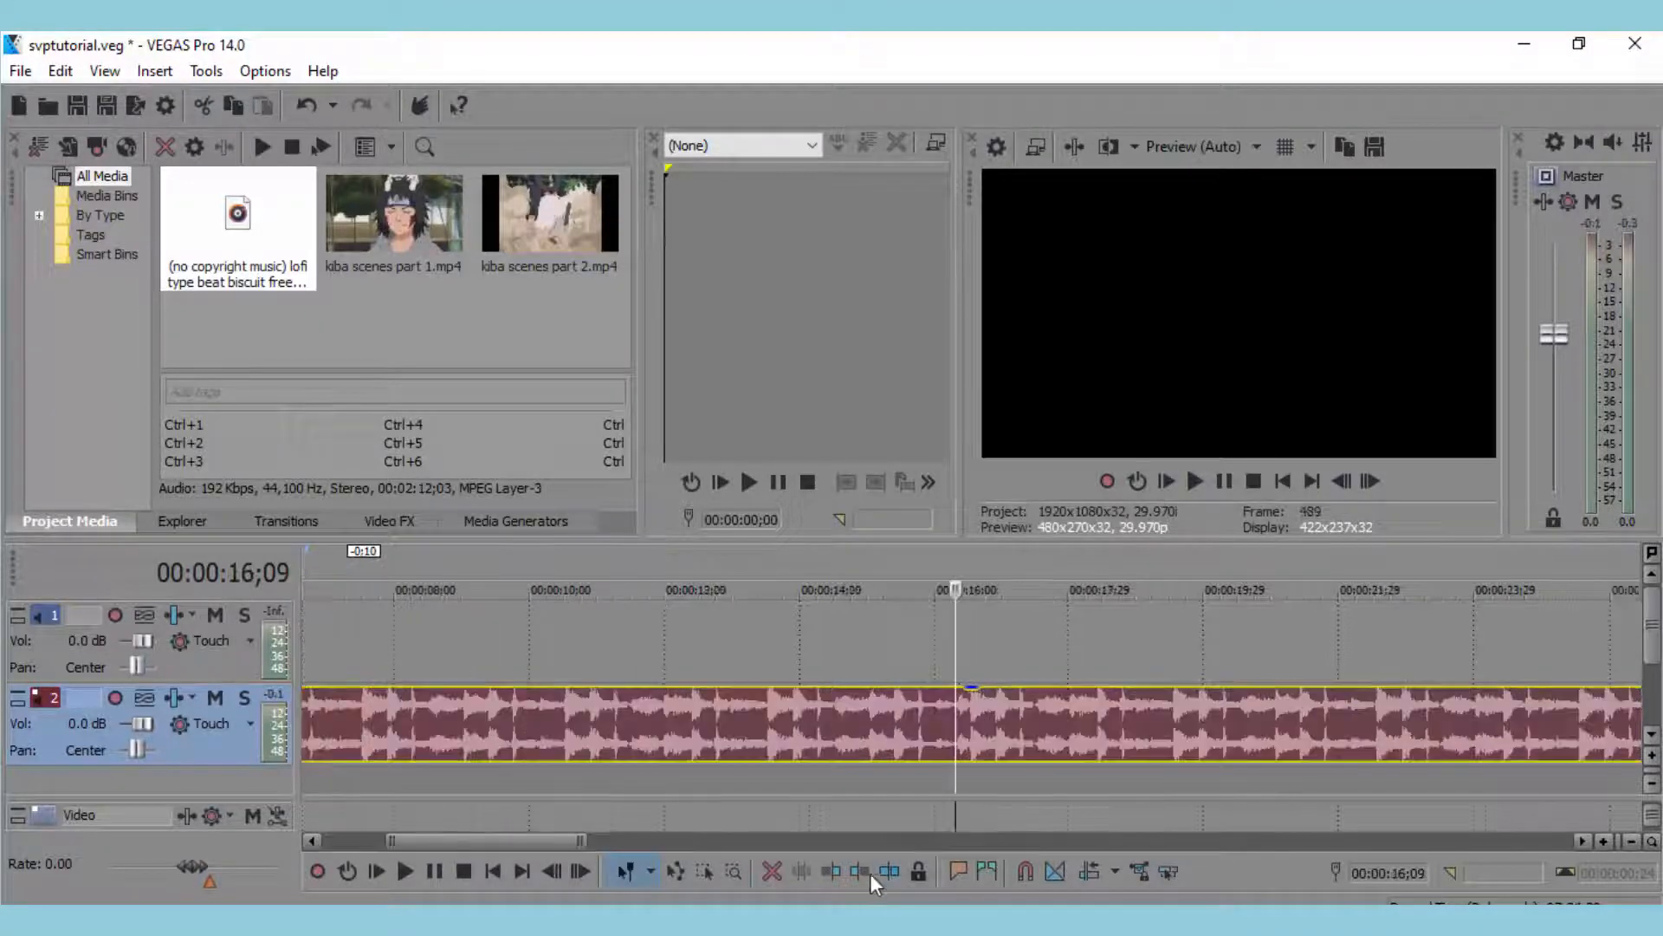
{"action": "left_click", "coordinate": [868, 872]}
Extend the end of the music event by two frames.
{"action": "left_click", "coordinate": [1631, 841]}
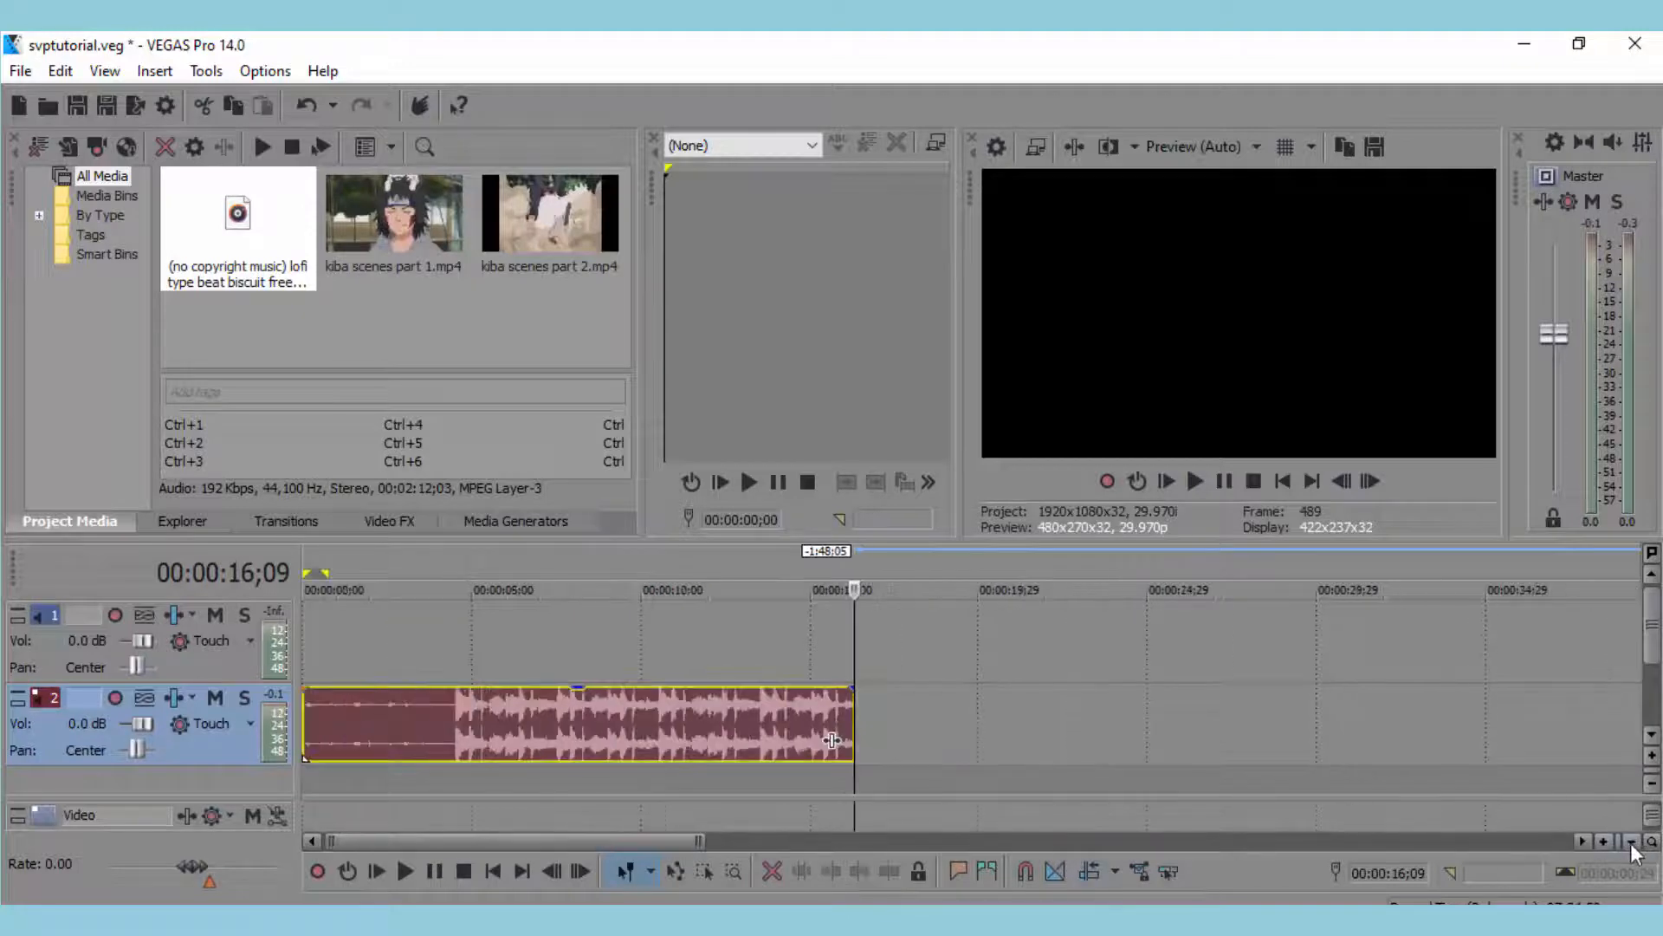
{"action": "left_click", "coordinate": [1631, 841]}
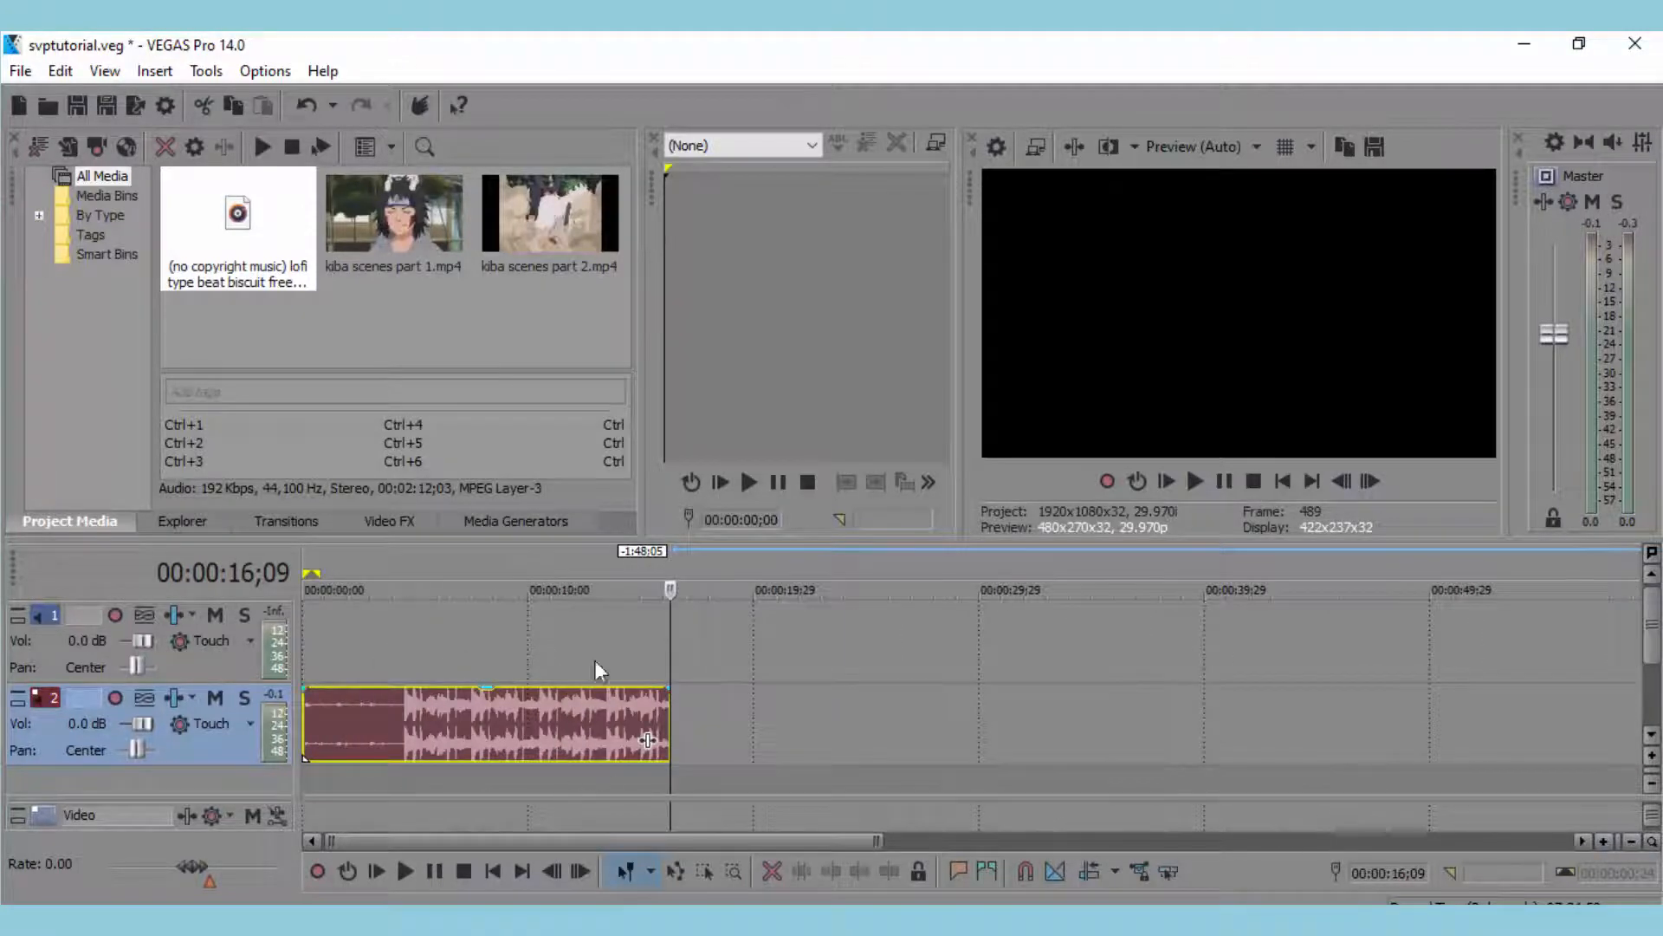
{"action": "left_click", "coordinate": [1584, 841]}
{"action": "left_click", "coordinate": [1601, 843]}
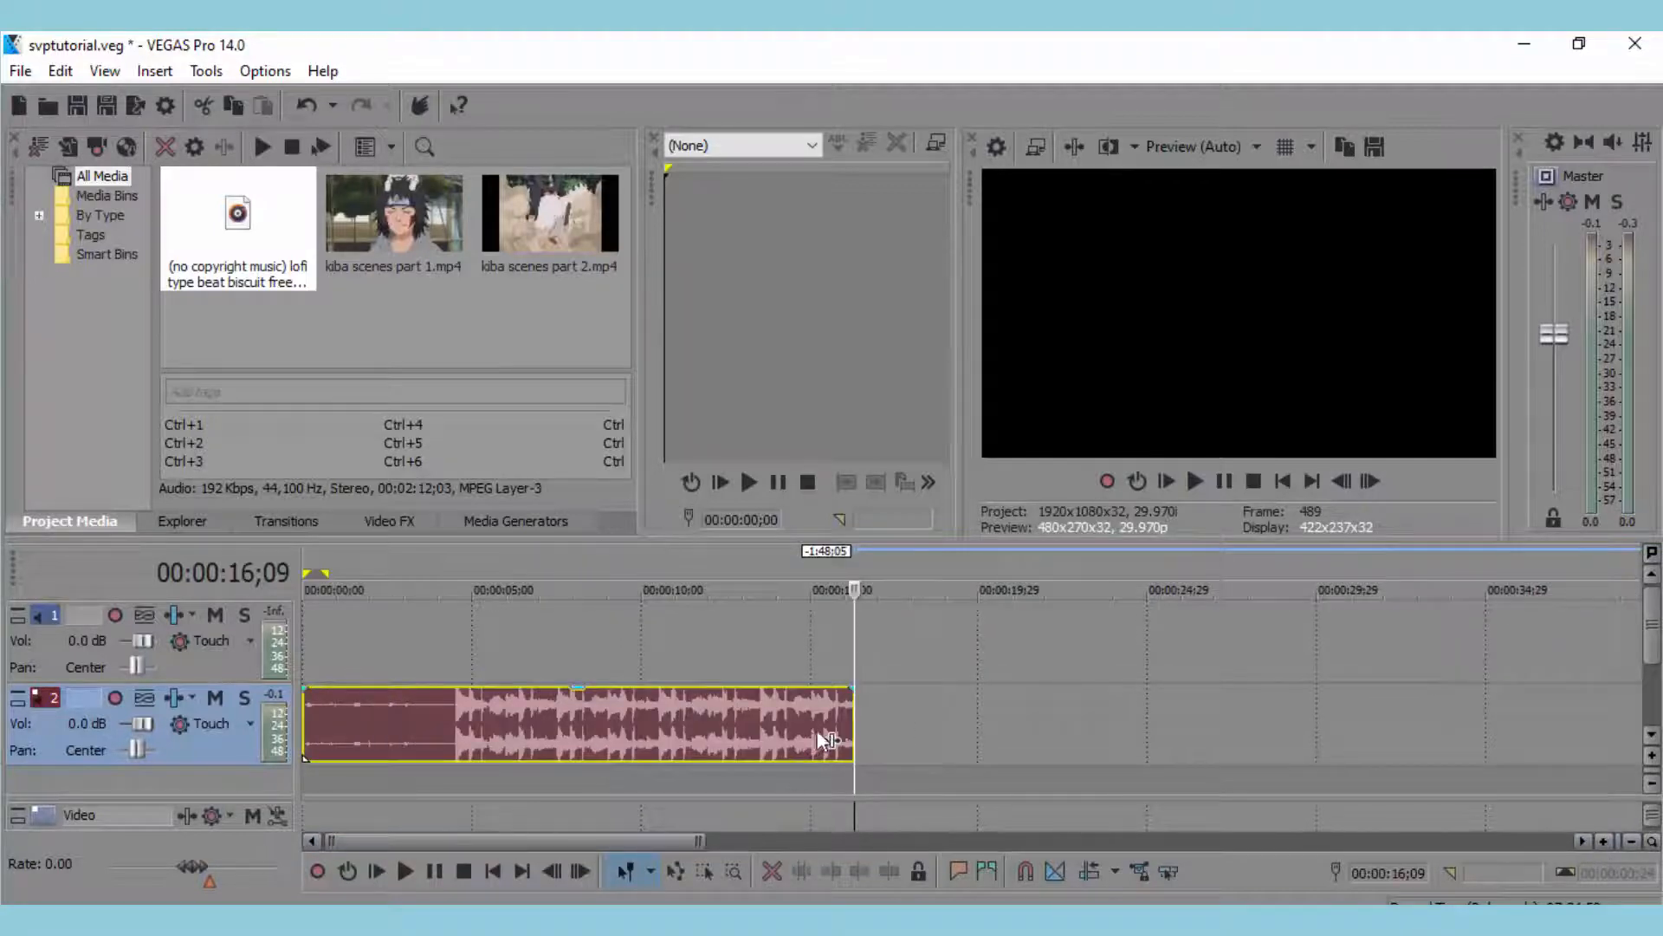
{"action": "left_click_drag", "start_coordinate": [853, 731], "coordinate": [856, 730]}
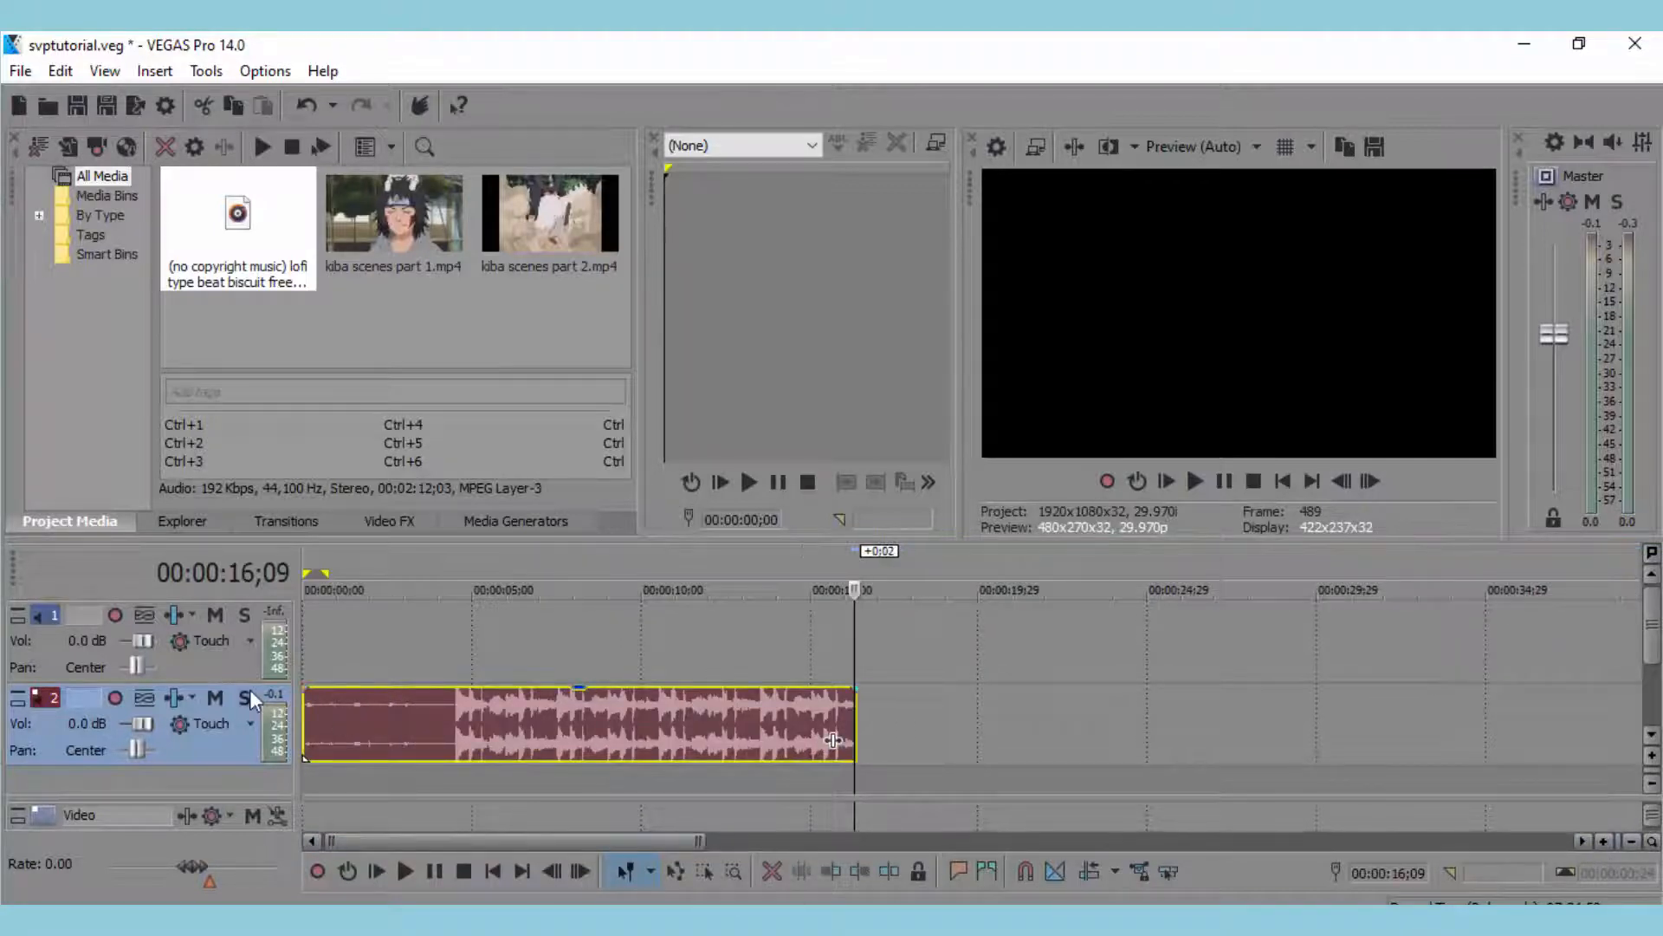
Fade the music in from its start up to where the beat begins, and add a short fade-out at its end.
{"action": "left_click_drag", "start_coordinate": [305, 688], "coordinate": [459, 683]}
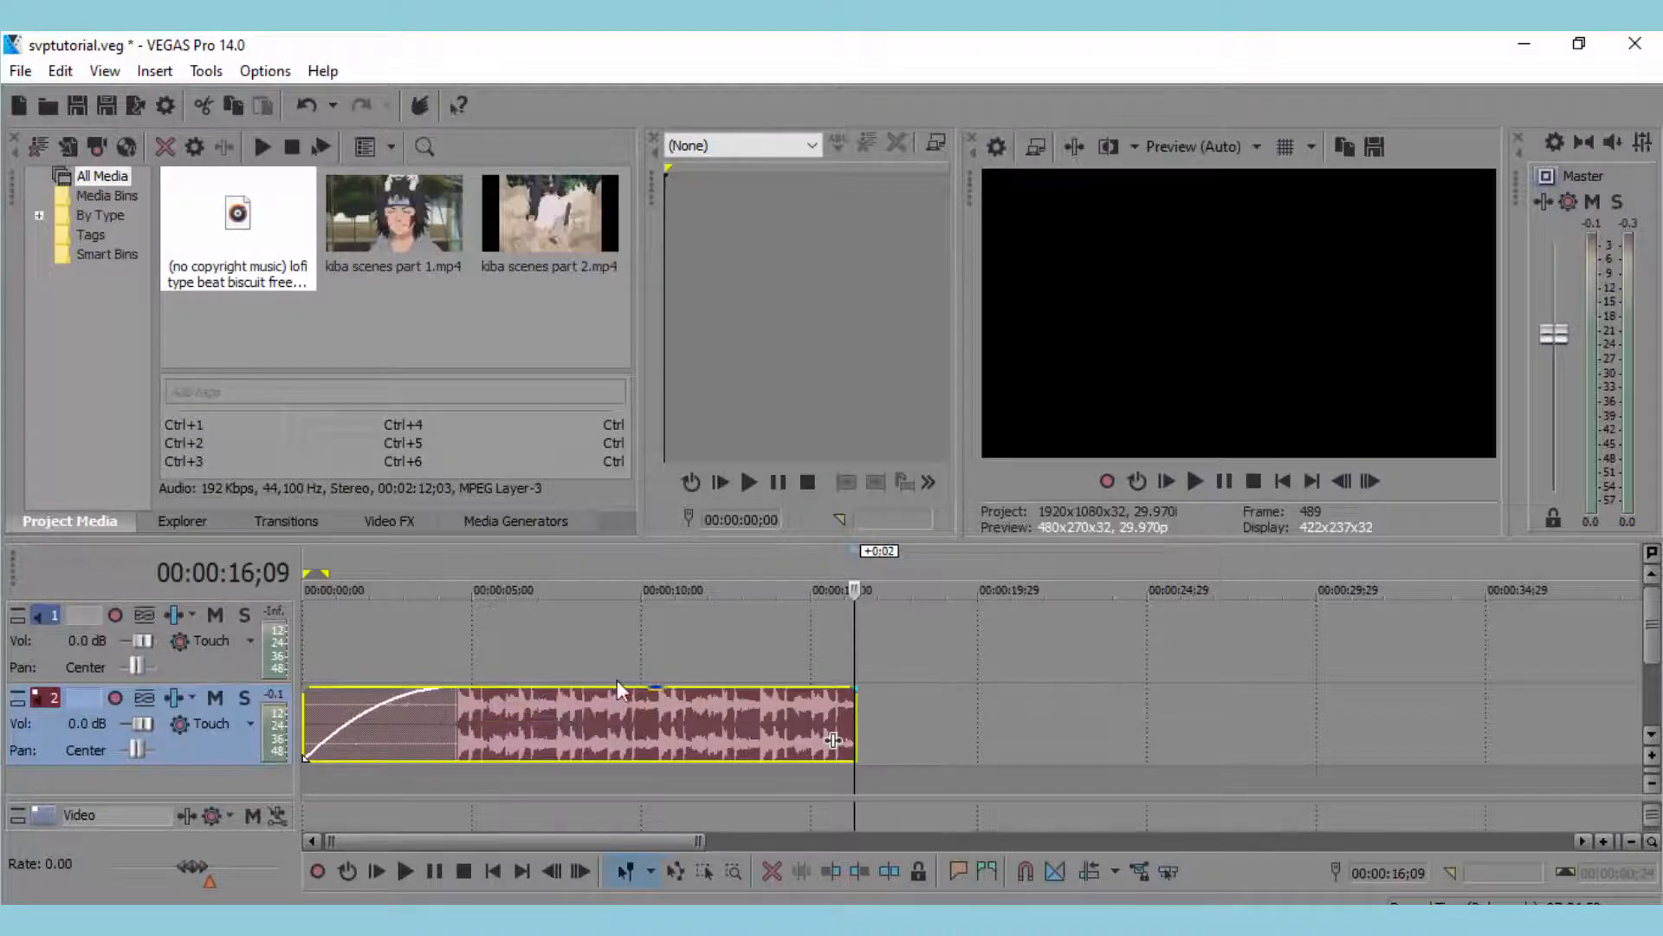
{"action": "left_click_drag", "start_coordinate": [854, 687], "coordinate": [843, 687]}
{"action": "left_click", "coordinate": [776, 631]}
{"action": "left_click", "coordinate": [396, 650]}
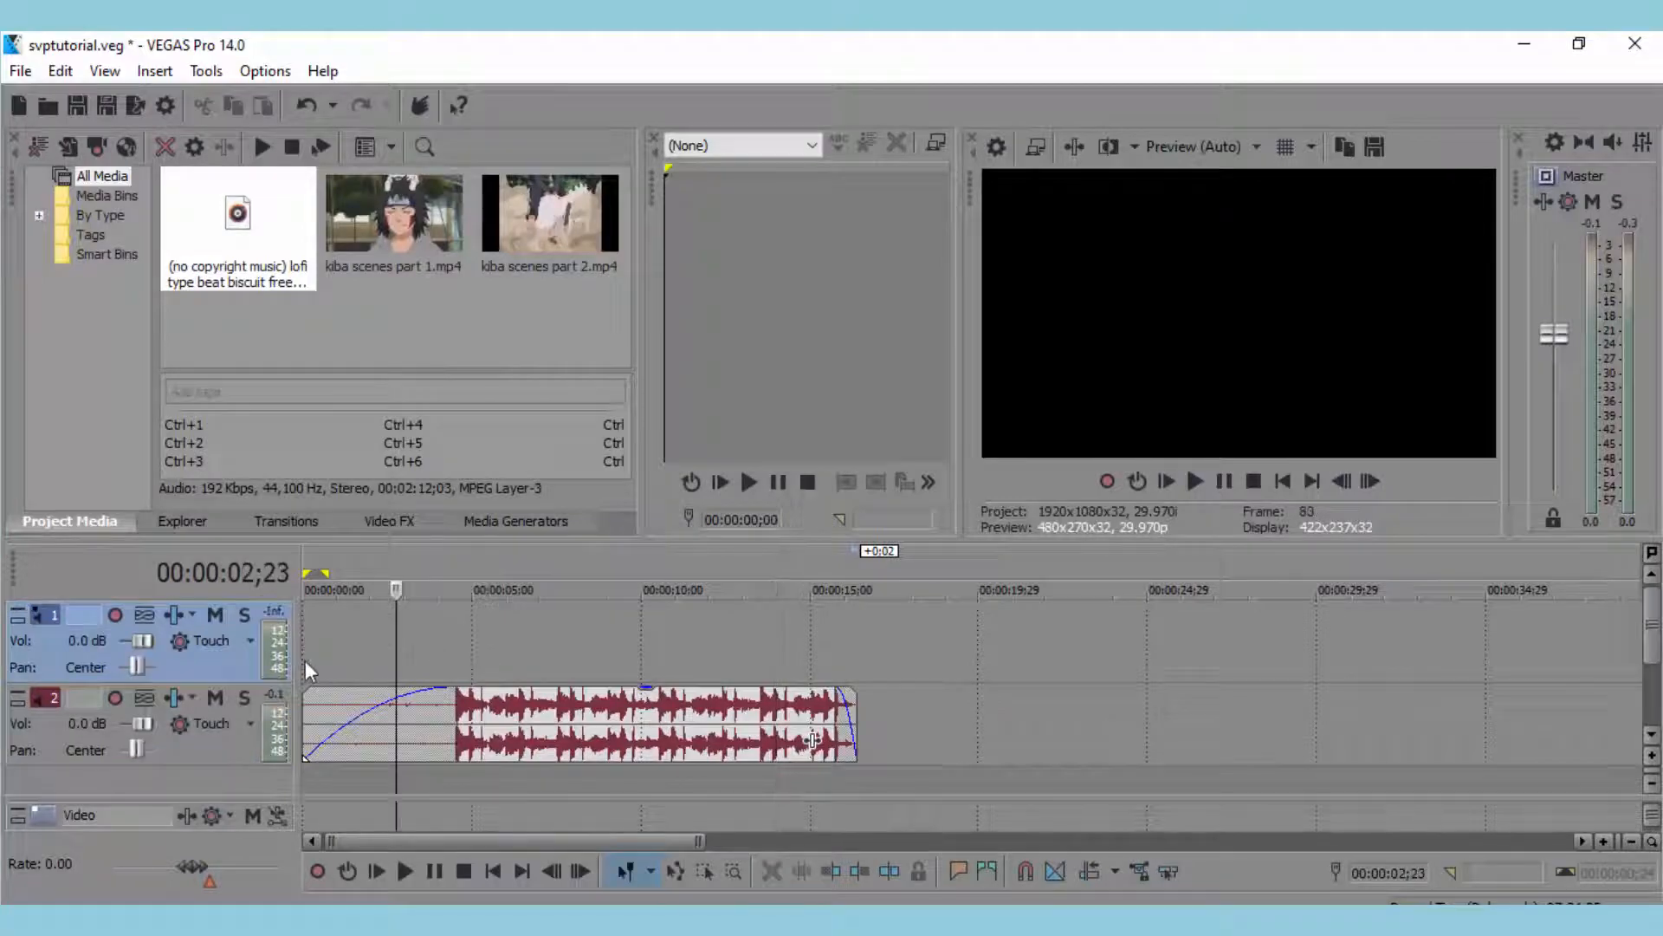
Check the music event's fade-in, its fade-out and the point where the beat starts on the timeline.
{"action": "left_click", "coordinate": [305, 661]}
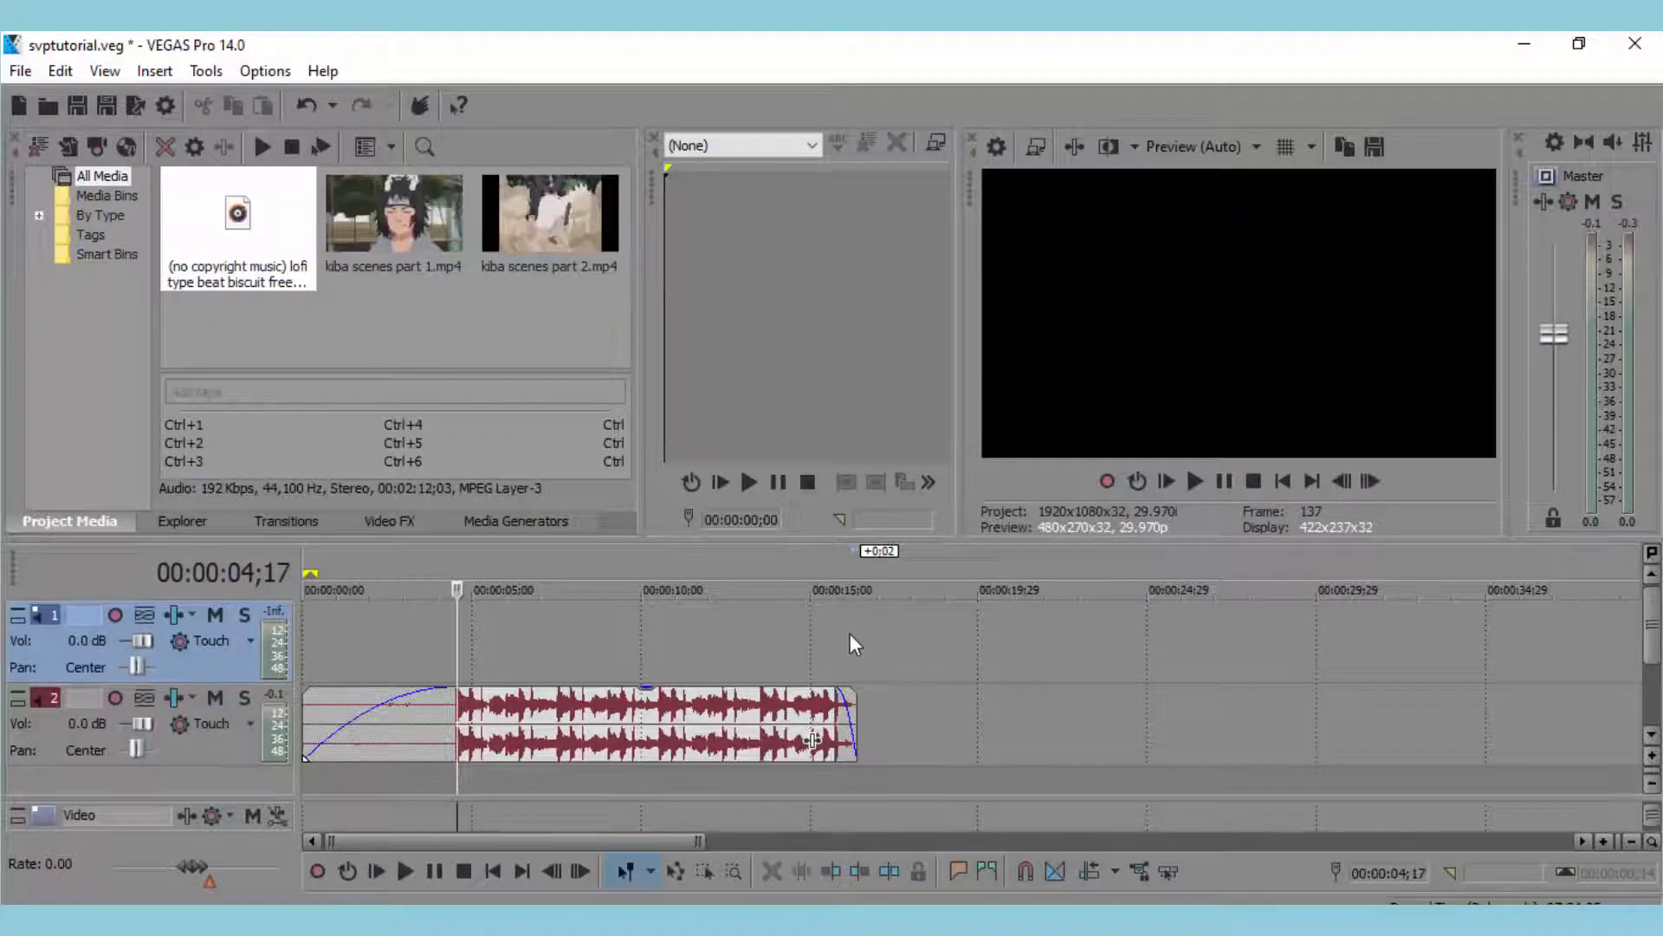
{"action": "mouse_move", "coordinate": [850, 637]}
{"action": "left_mouse_down"}
{"action": "mouse_move", "coordinate": [297, 646]}
{"action": "mouse_move", "coordinate": [861, 637]}
{"action": "left_mouse_up"}
{"action": "left_click", "coordinate": [840, 637]}
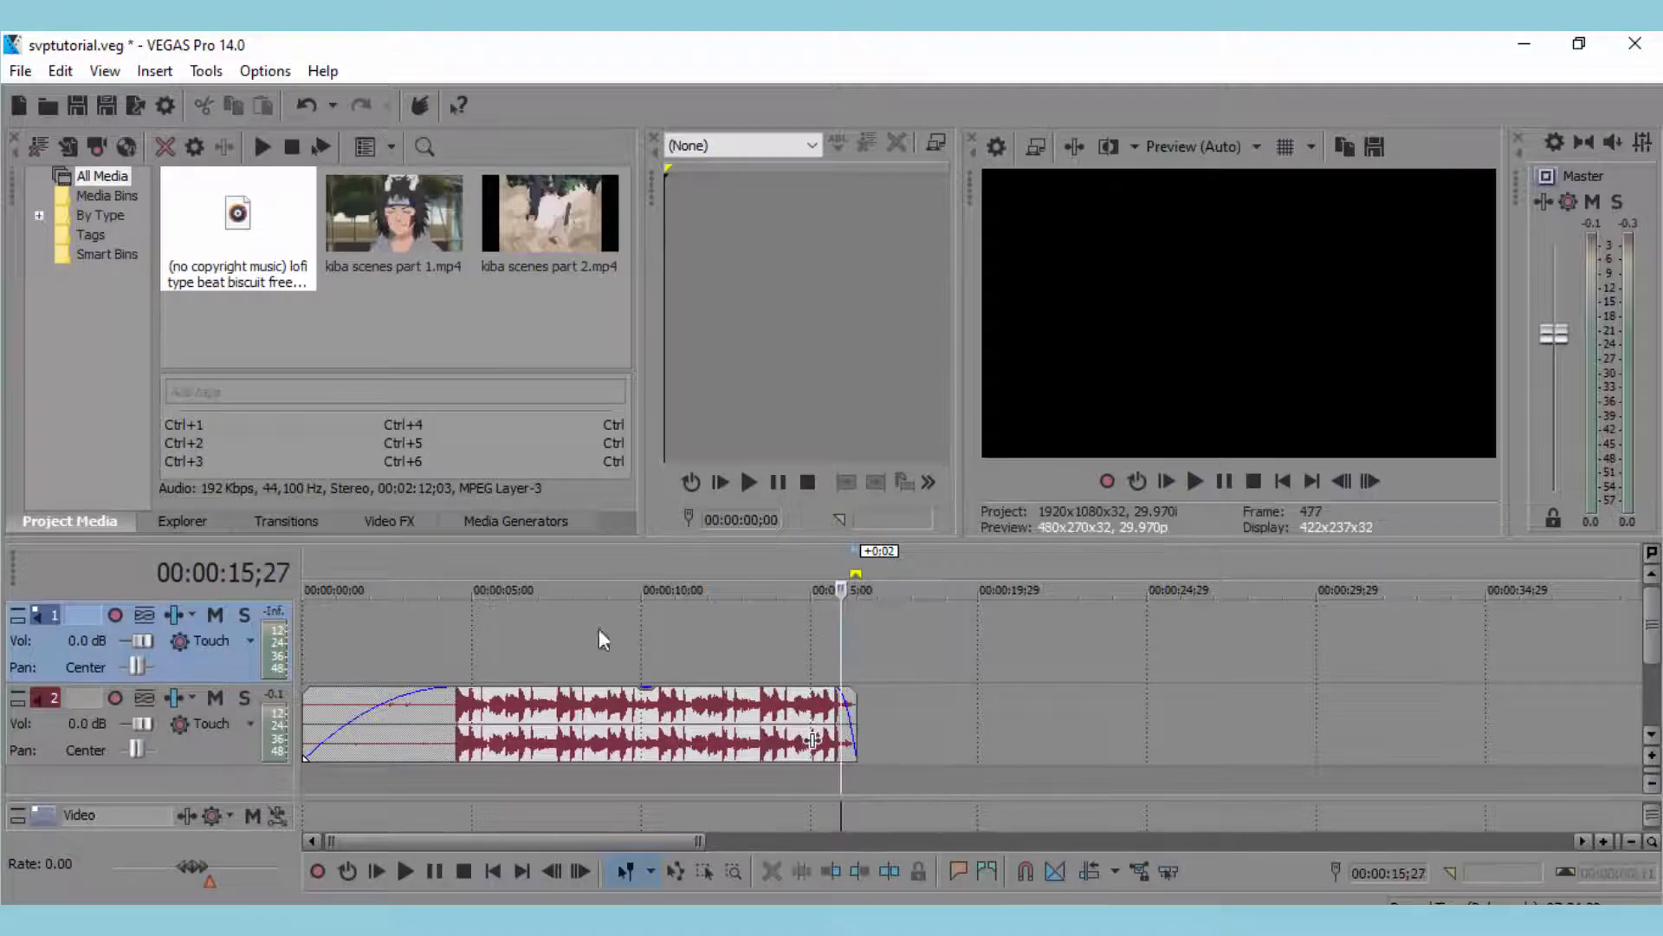
{"action": "left_click", "coordinate": [545, 634]}
{"action": "left_click", "coordinate": [470, 651]}
{"action": "left_click", "coordinate": [450, 660]}
{"action": "left_click", "coordinate": [459, 651]}
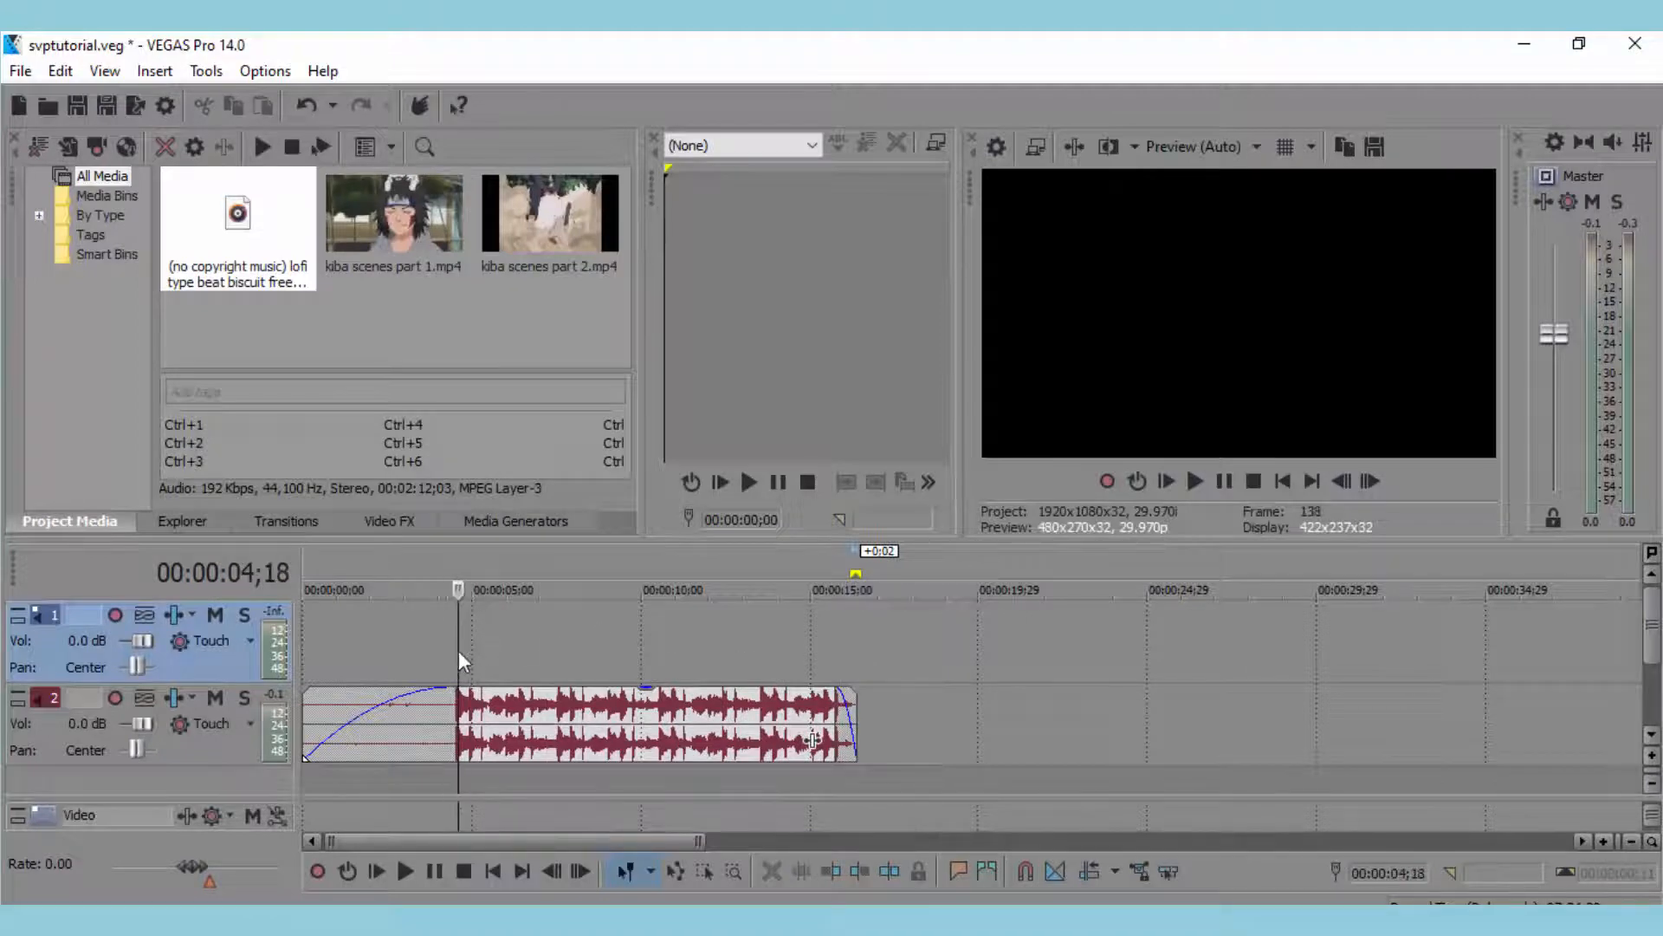
Place markers on the first two beats of the music, at 00:00:04;17 and 00:00:04;29.
{"action": "left_click", "coordinate": [1604, 842]}
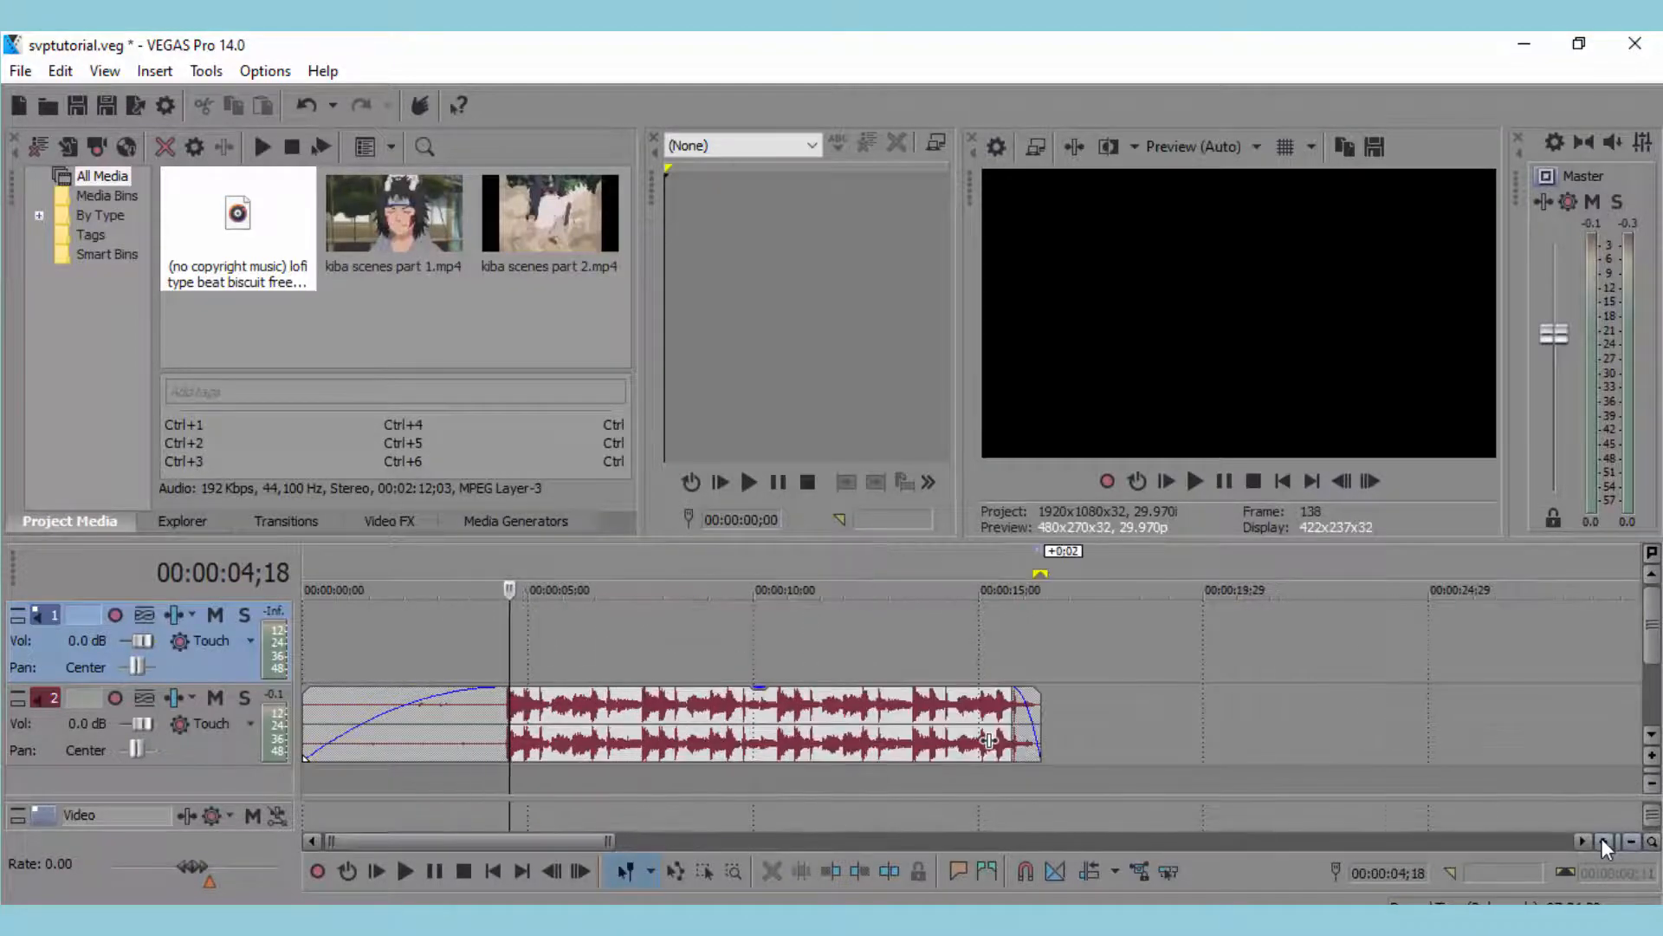
{"action": "left_click", "coordinate": [1604, 843]}
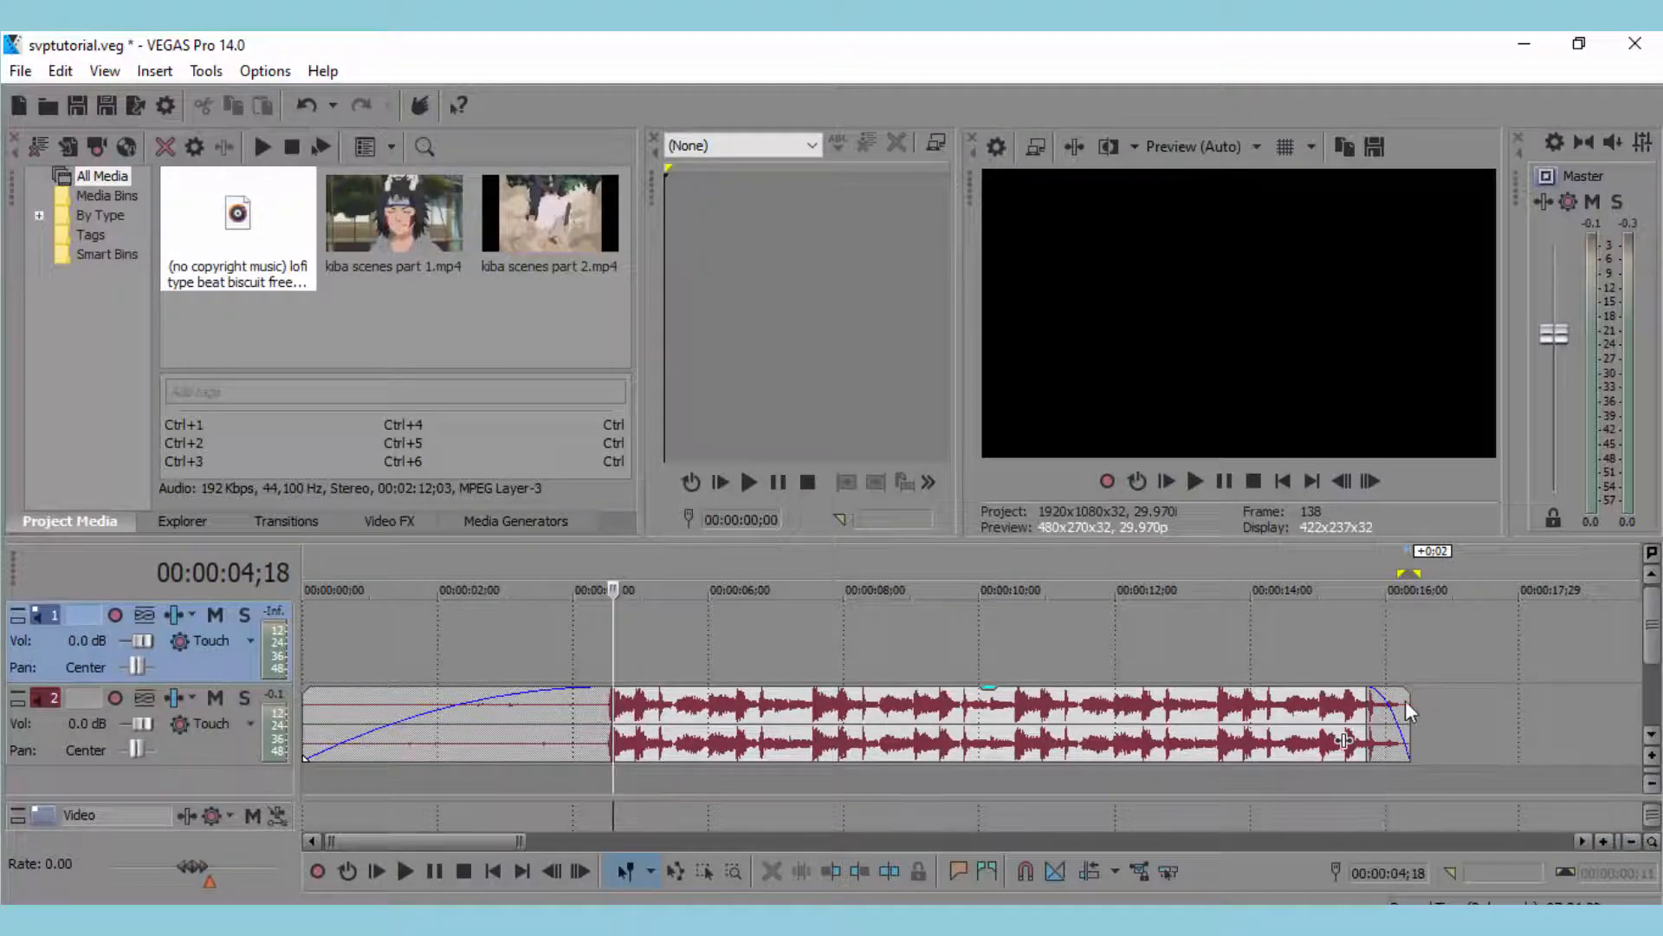
{"action": "left_click", "coordinate": [617, 711]}
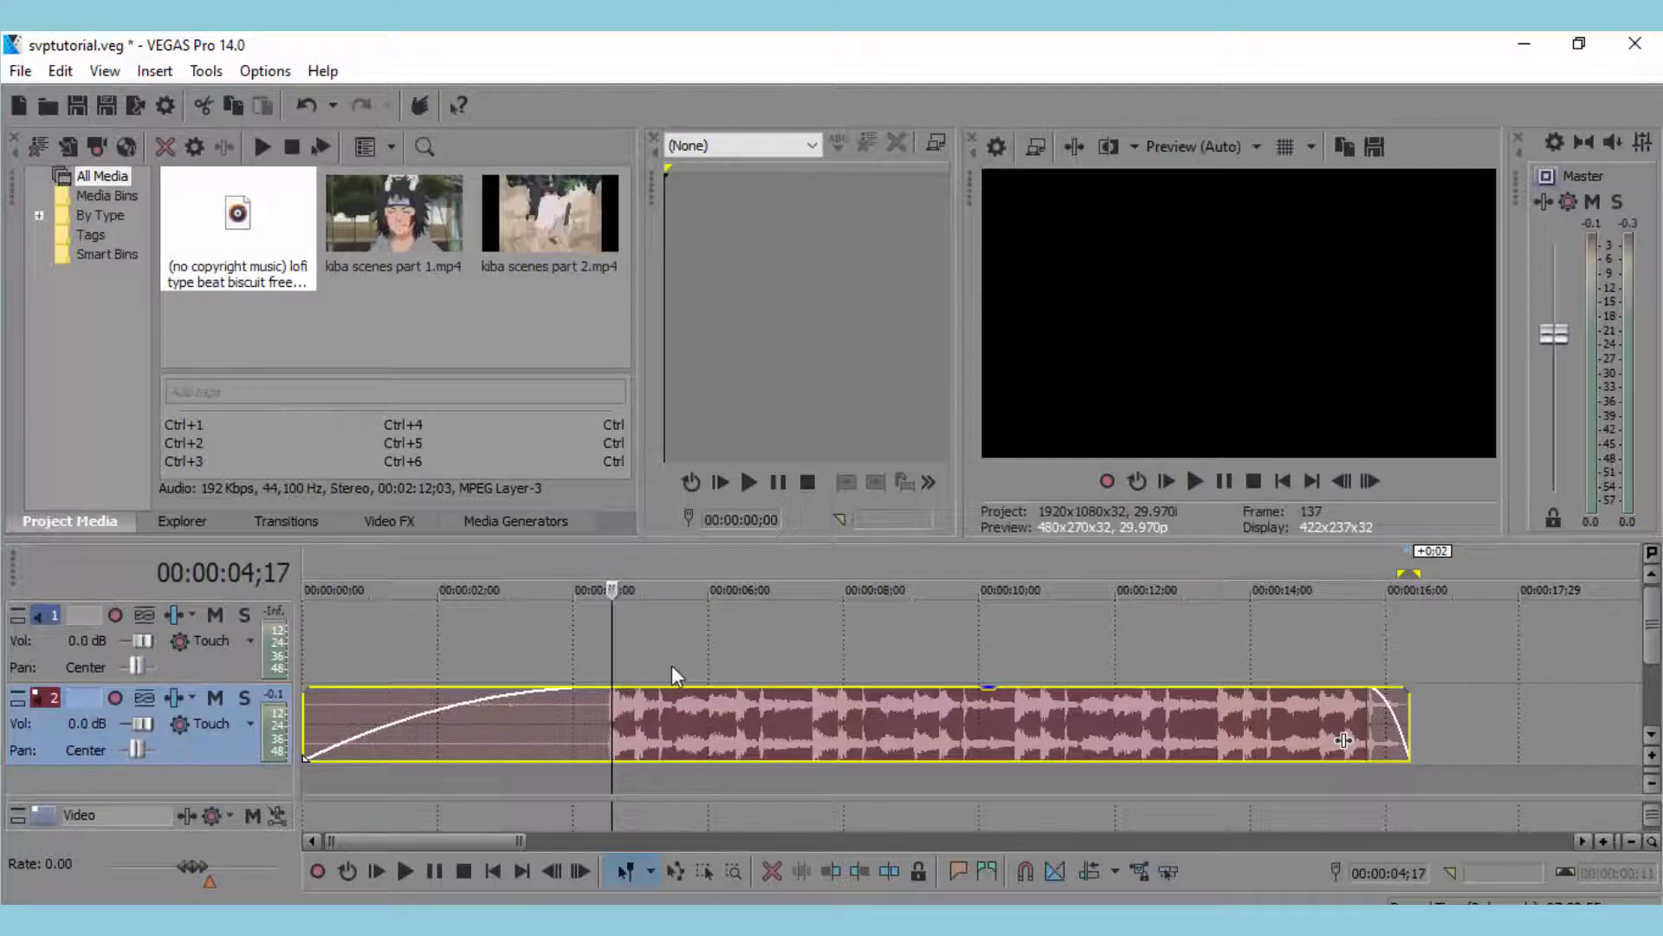
{"action": "key", "text": "m"}
{"action": "left_click", "coordinate": [637, 698]}
{"action": "key", "text": "m"}
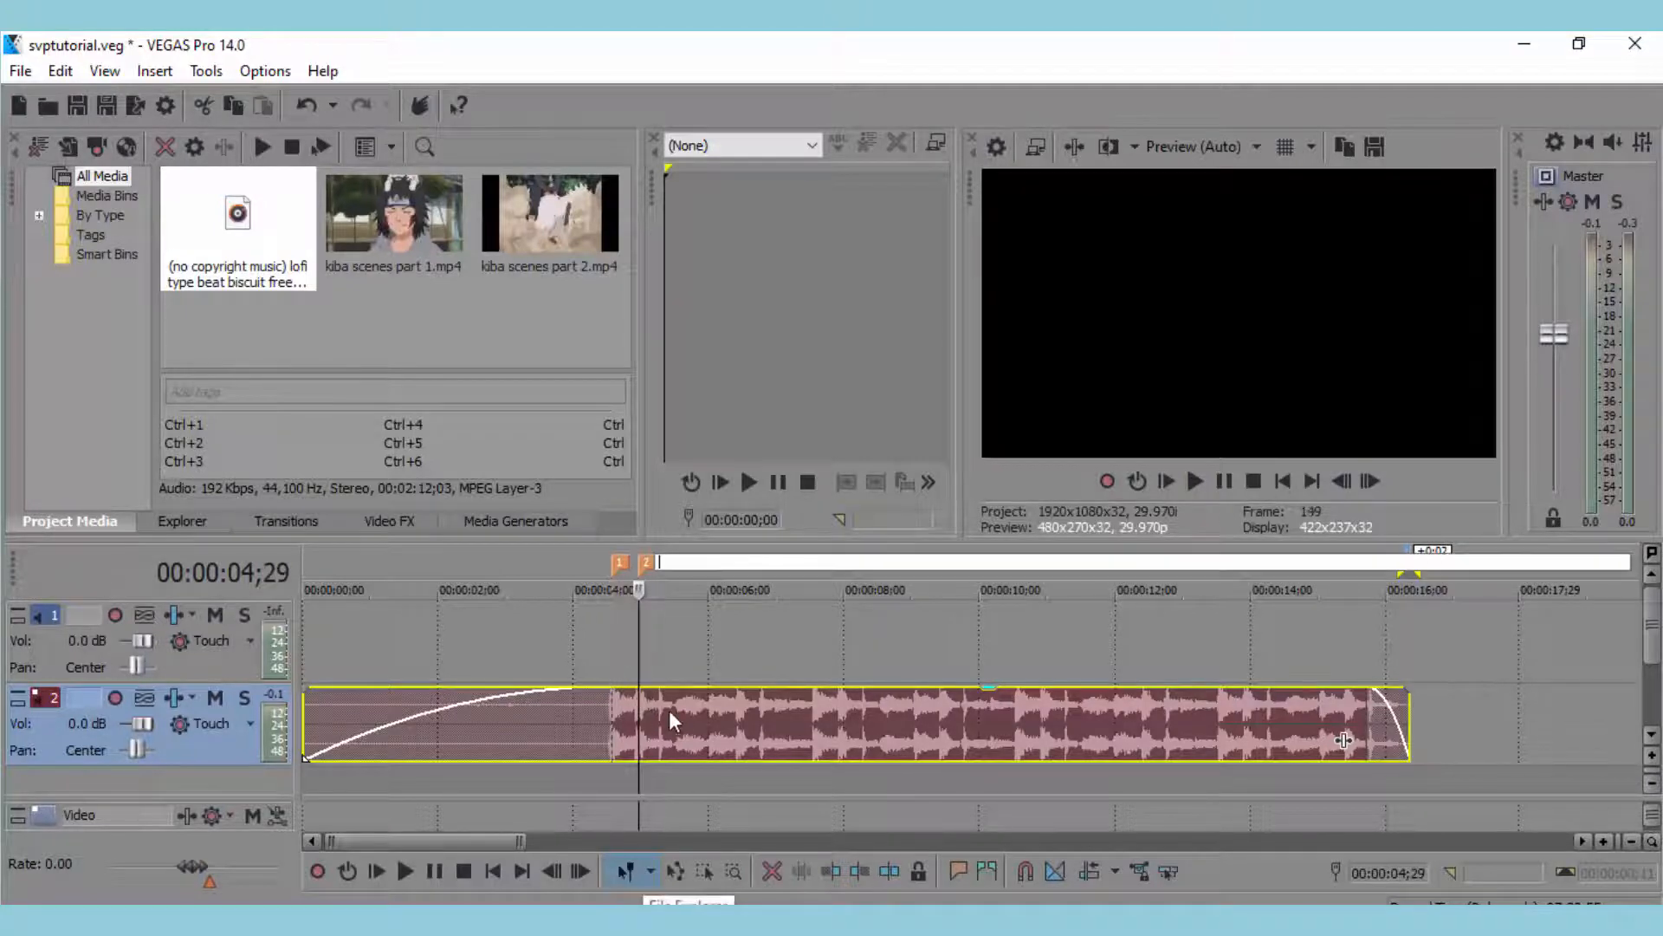
Compare the beat markers with the peaks in the music waveform, starting at the first marker.
{"action": "left_click", "coordinate": [606, 672]}
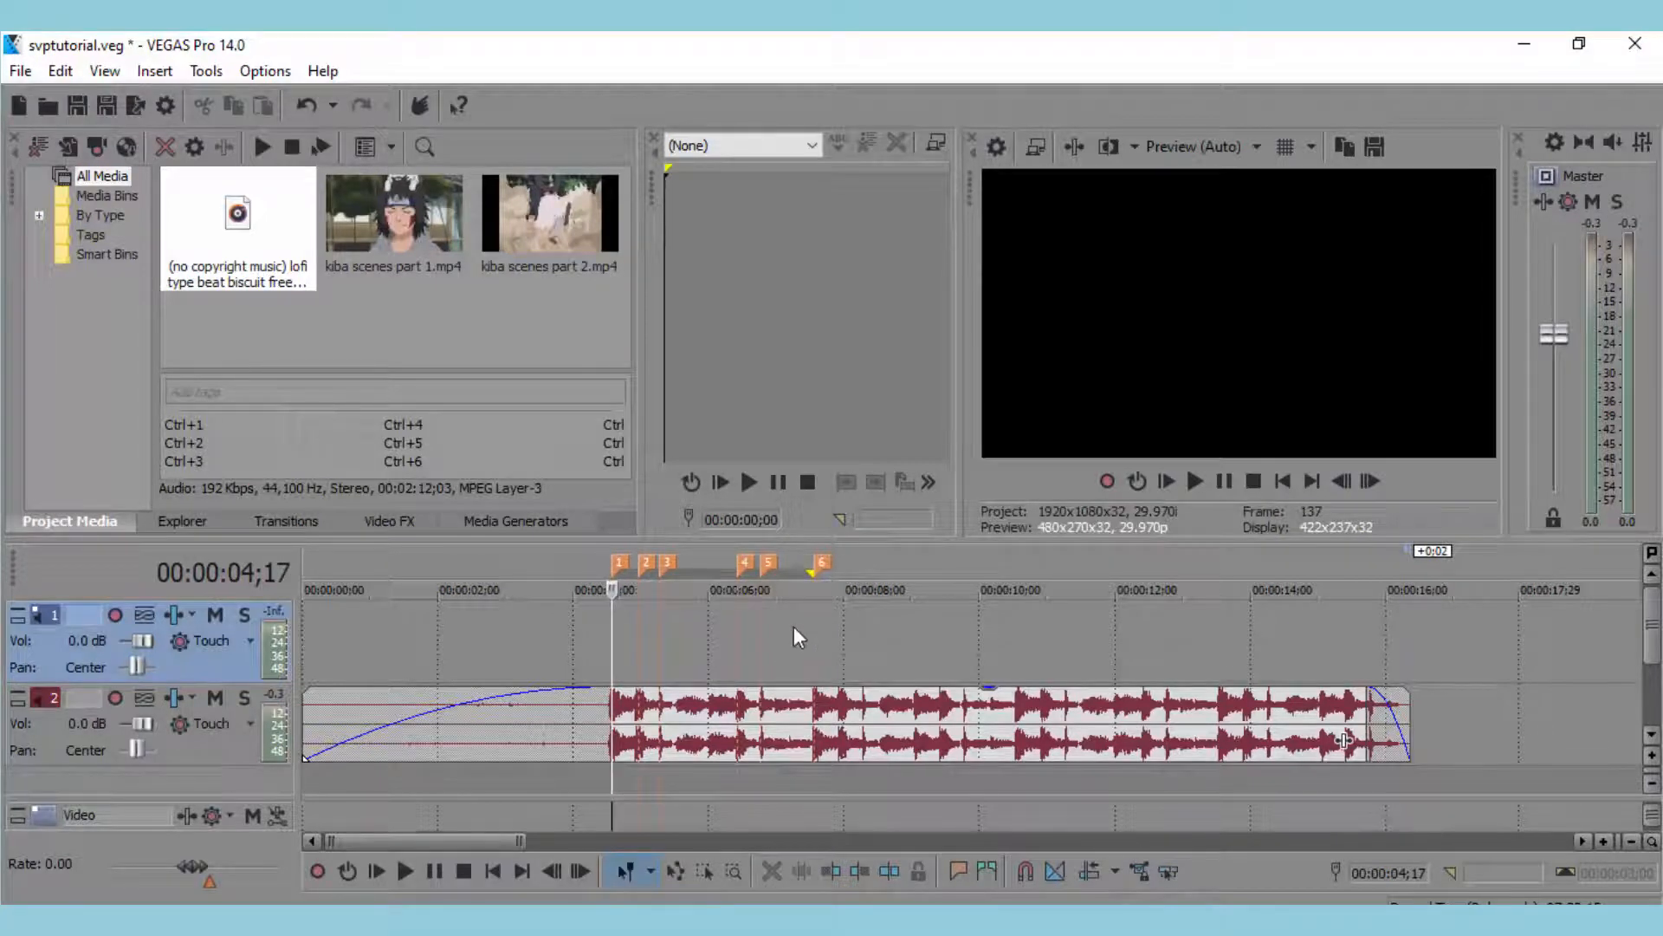
{"action": "left_click", "coordinate": [454, 634]}
{"action": "left_click", "coordinate": [628, 620]}
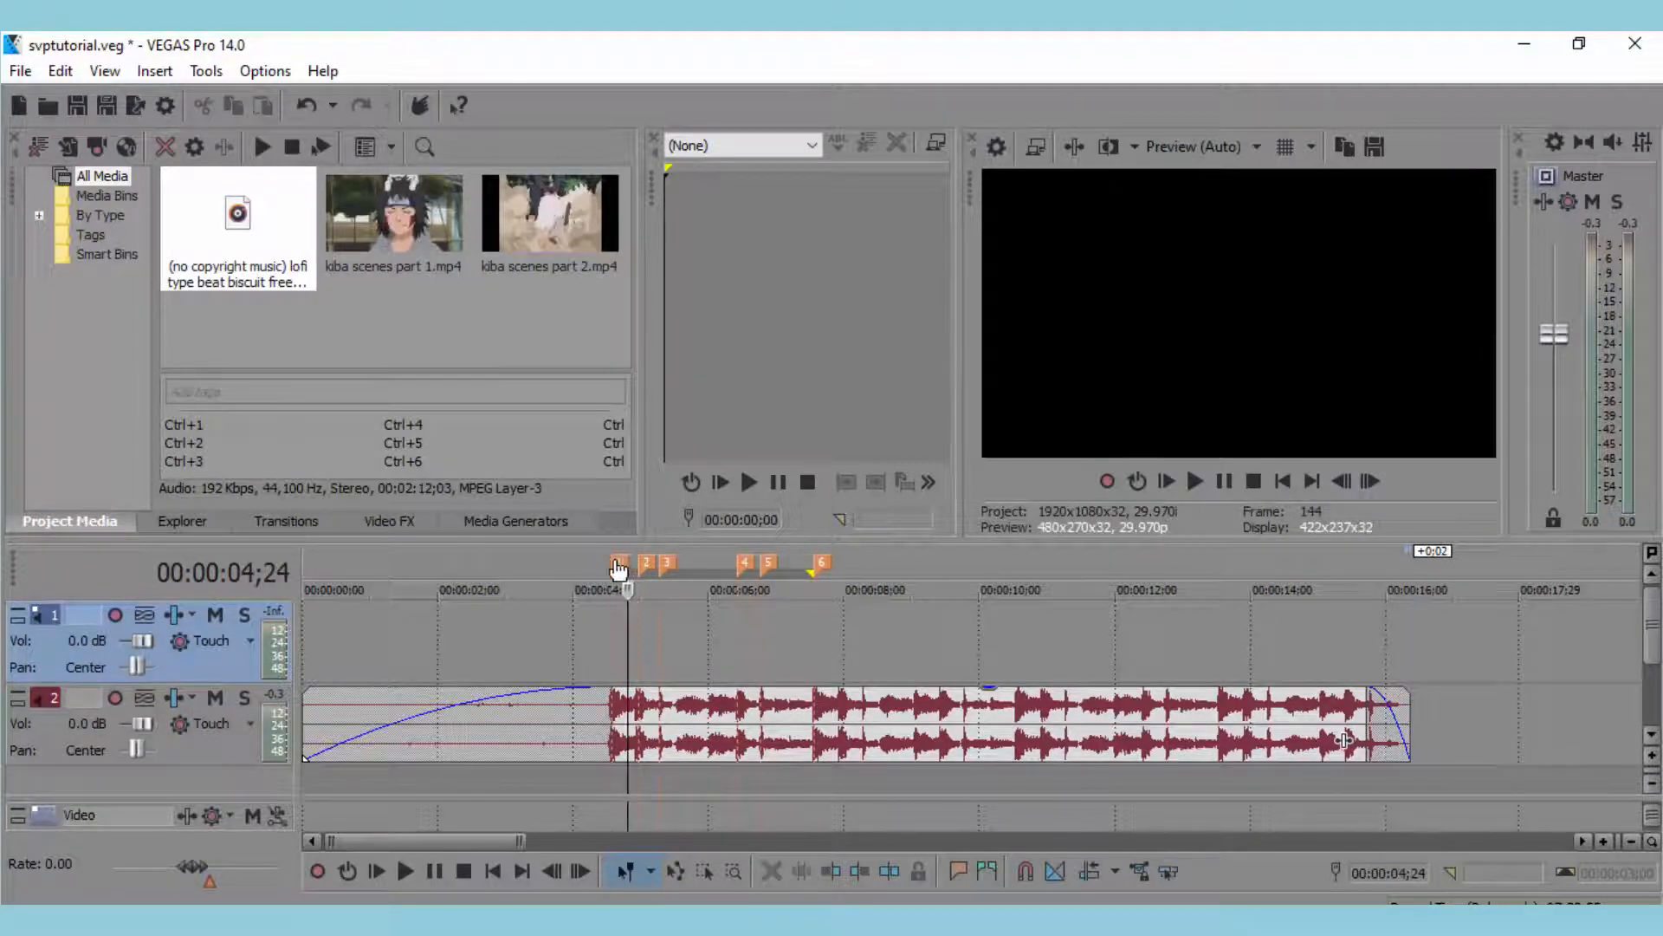
{"action": "left_click", "coordinate": [616, 565]}
{"action": "left_click", "coordinate": [644, 632]}
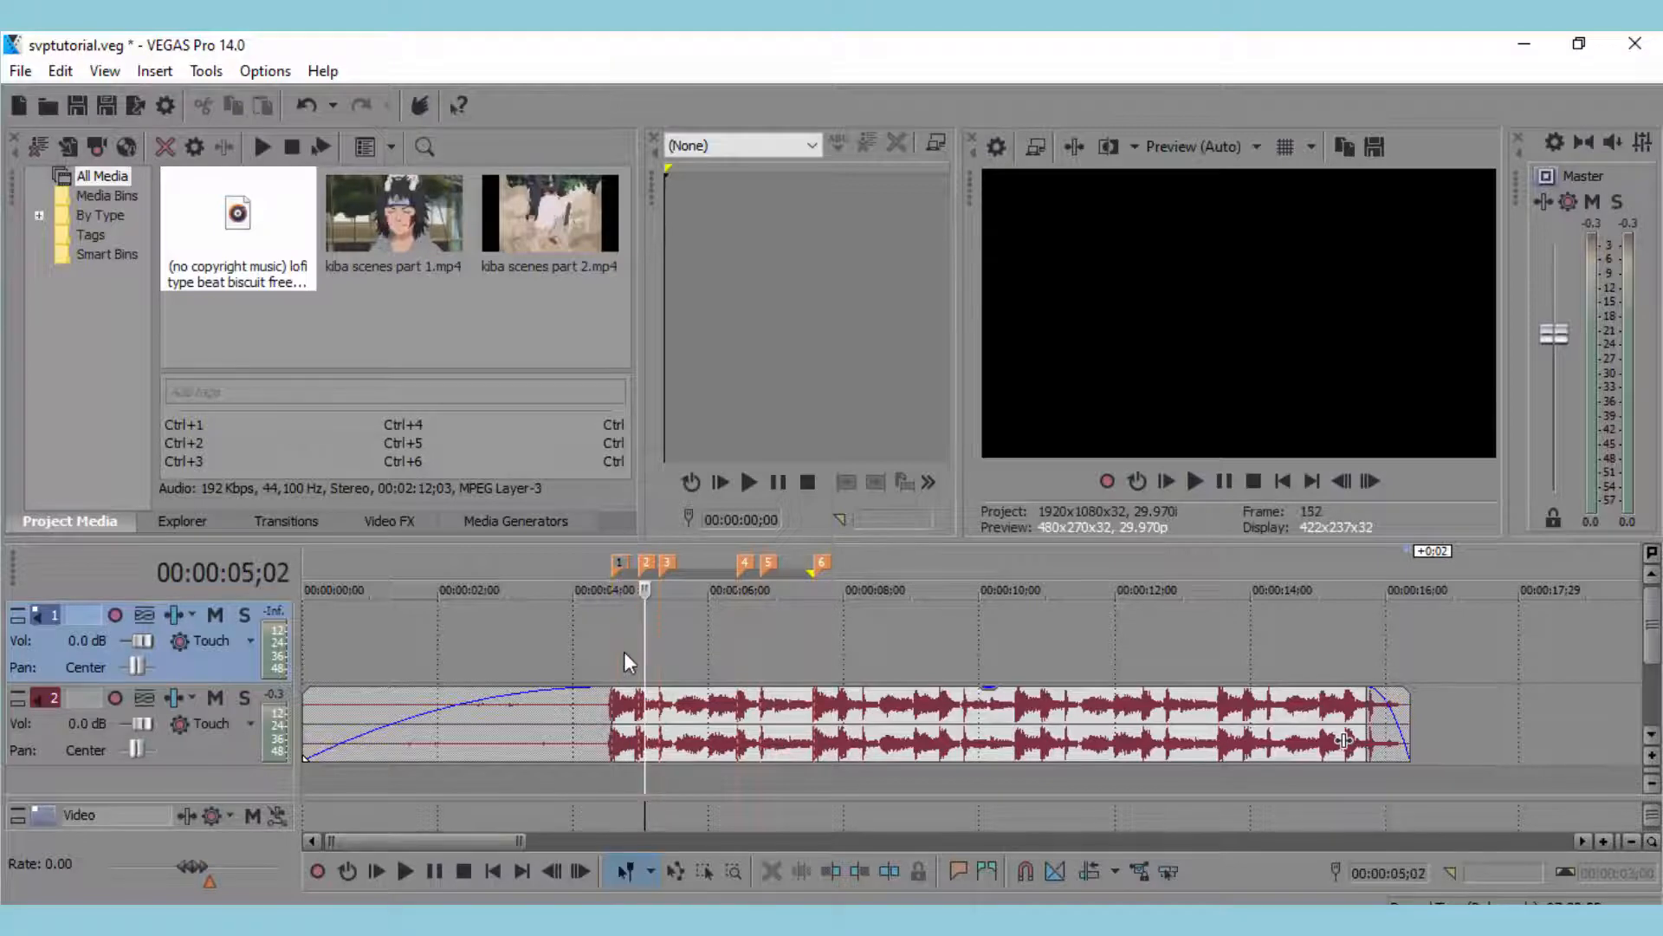
{"action": "left_click", "coordinate": [624, 652]}
Add kiba scenes part 1.mp4 to the timeline above the music, declining to match the project video settings to it.
{"action": "mouse_move", "coordinate": [410, 242]}
{"action": "left_mouse_down"}
{"action": "mouse_move", "coordinate": [548, 610]}
{"action": "mouse_move", "coordinate": [803, 612]}
{"action": "mouse_move", "coordinate": [662, 652]}
{"action": "mouse_move", "coordinate": [600, 570]}
{"action": "mouse_move", "coordinate": [601, 612]}
{"action": "mouse_move", "coordinate": [381, 245]}
{"action": "left_mouse_up"}
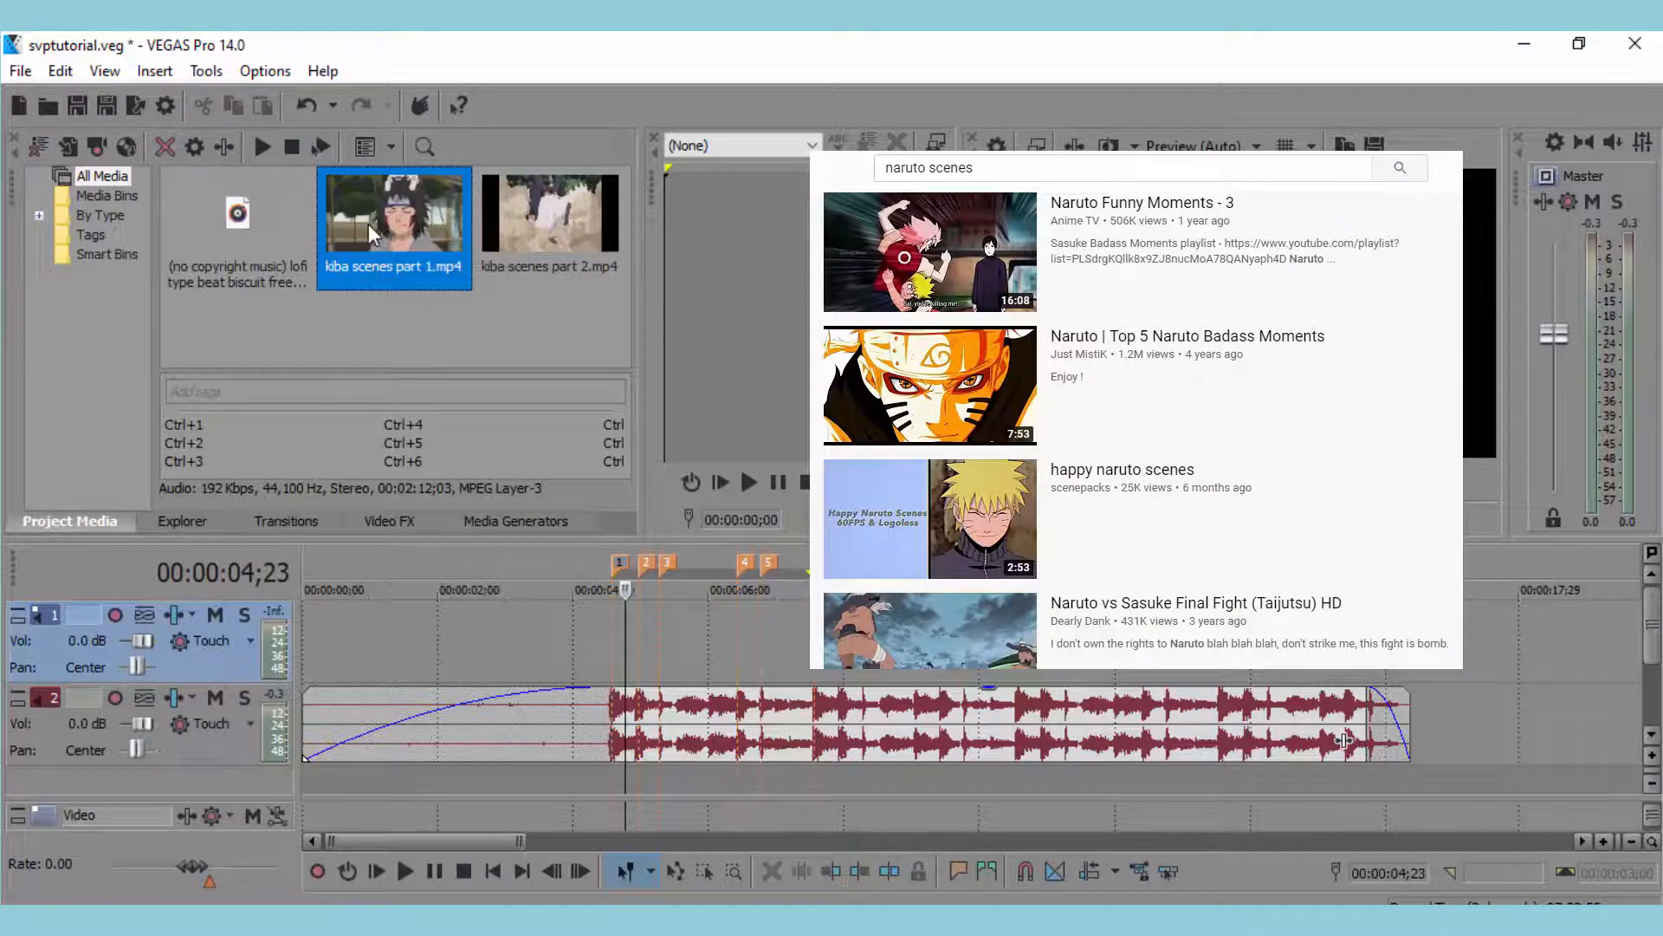
{"action": "left_click", "coordinate": [408, 324]}
{"action": "left_click", "coordinate": [419, 226]}
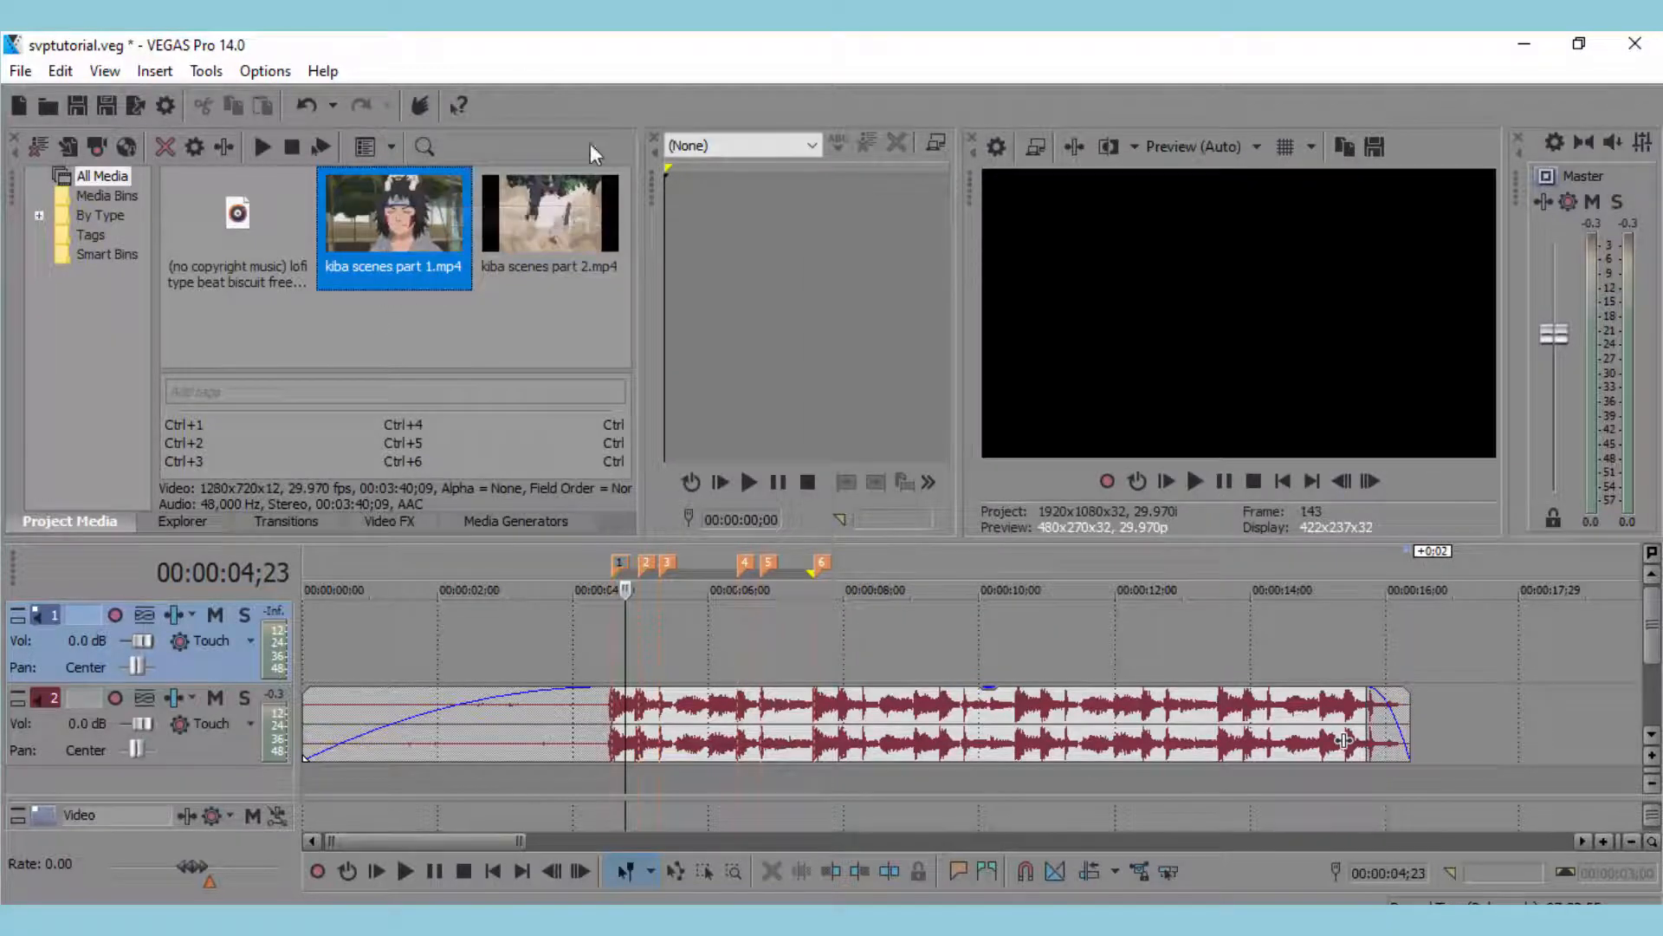
{"action": "left_click_drag", "start_coordinate": [420, 285], "coordinate": [523, 660]}
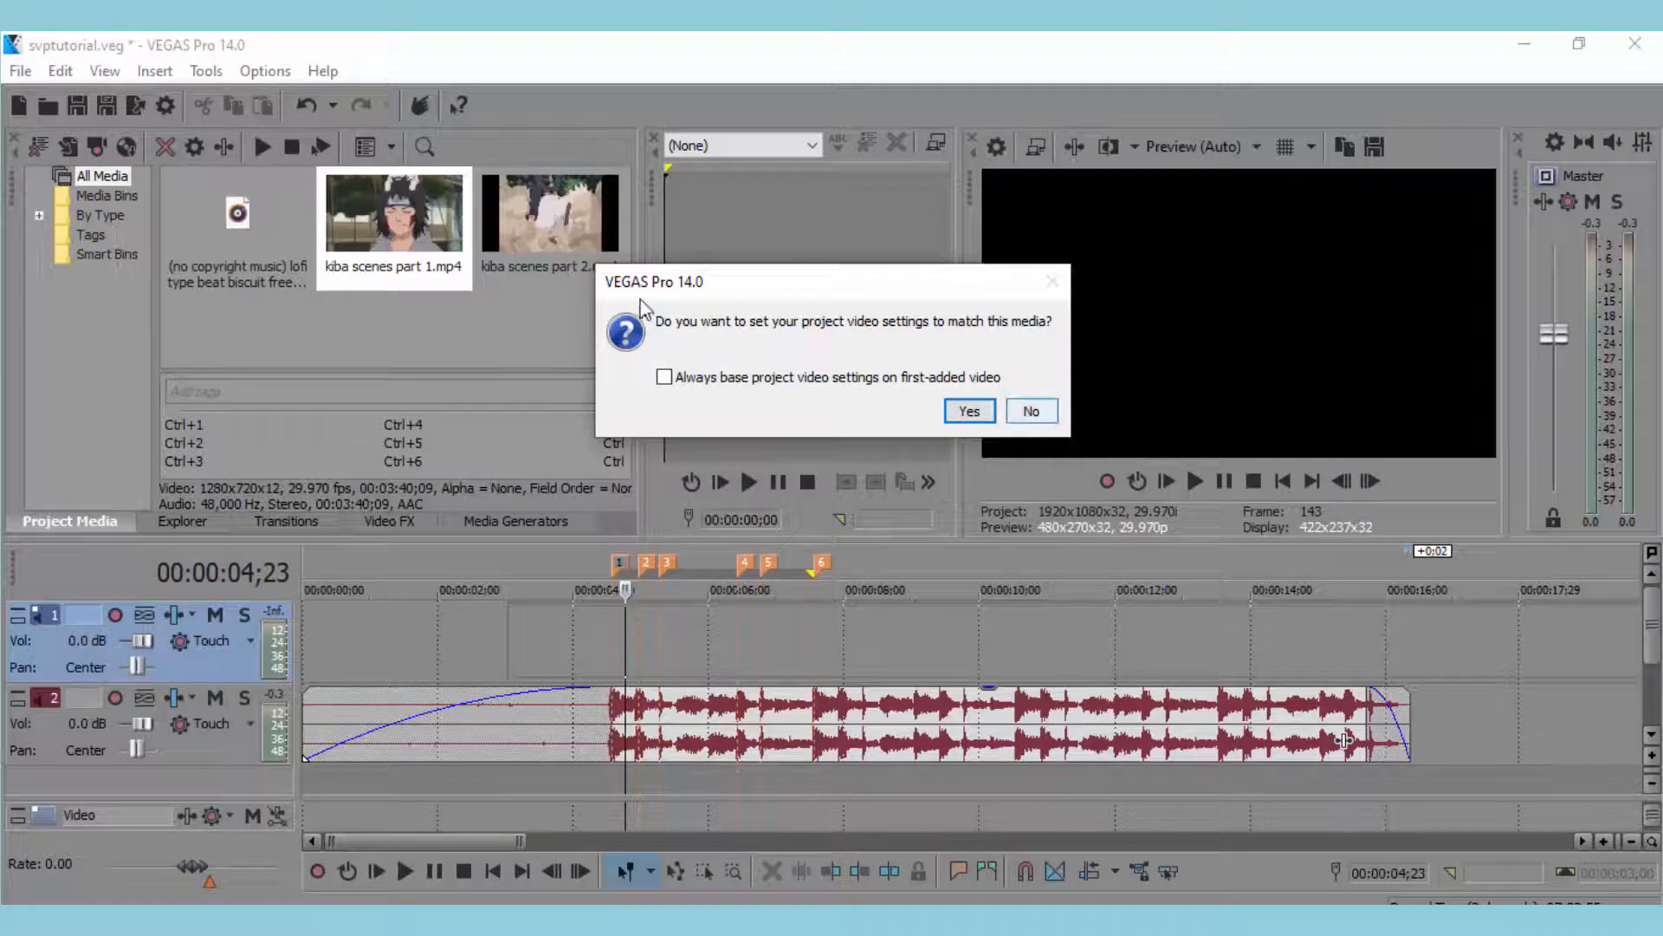
{"action": "left_click", "coordinate": [1031, 413]}
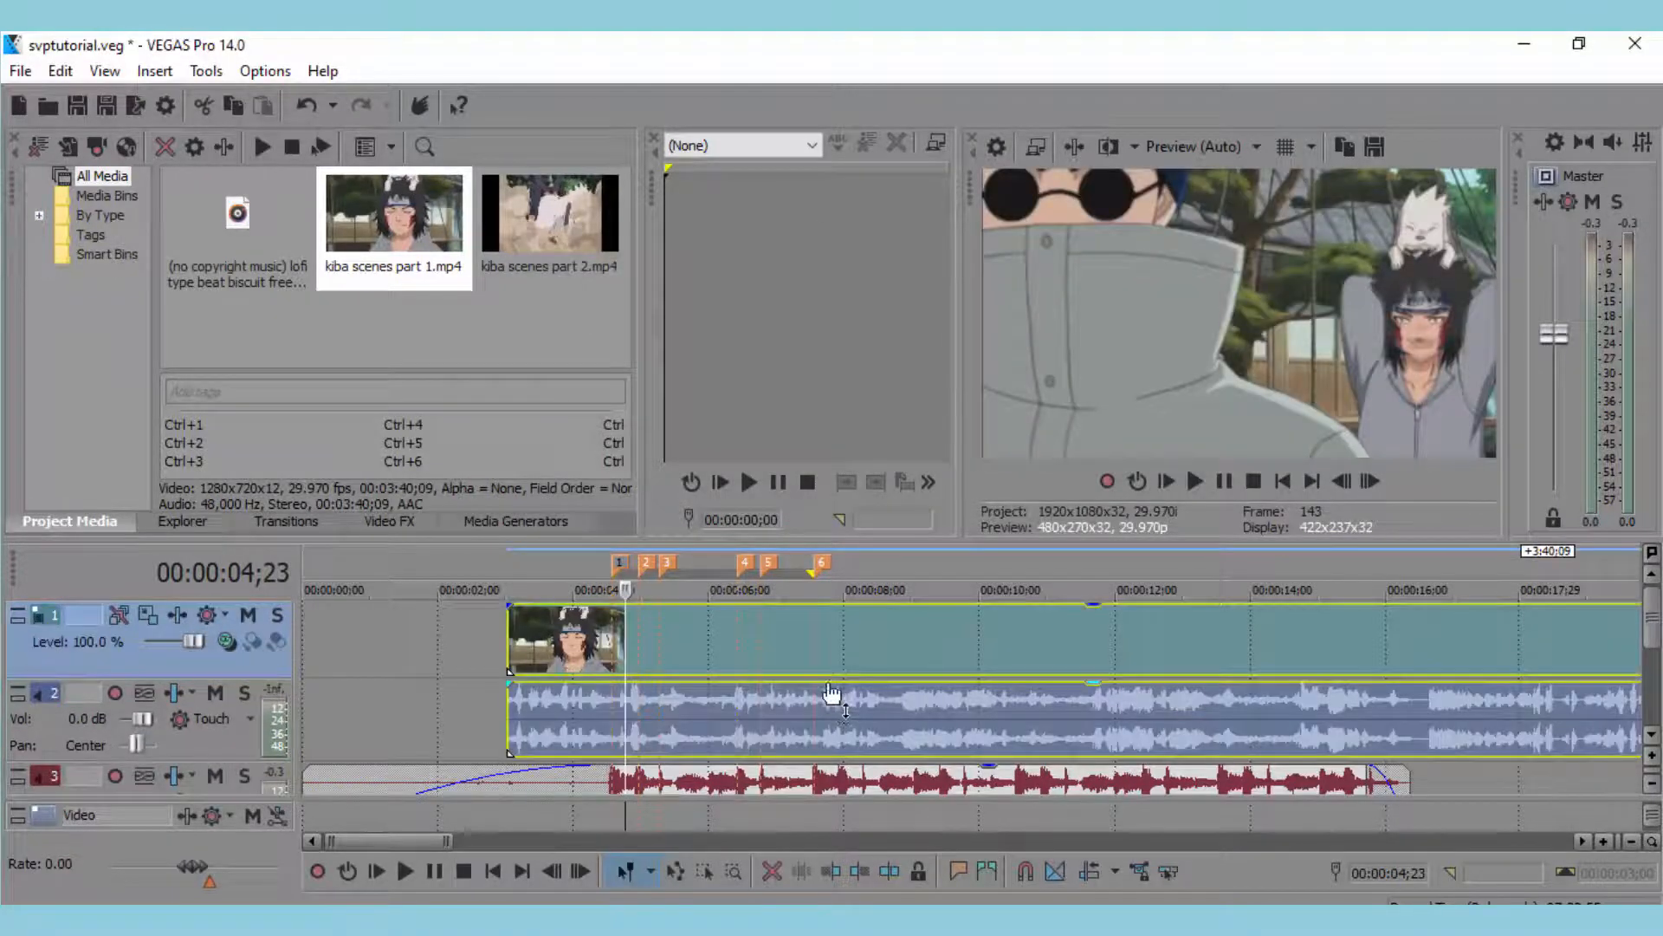
Delete the audio track that belongs to the added video, keeping the music track.
{"action": "right_click", "coordinate": [205, 738]}
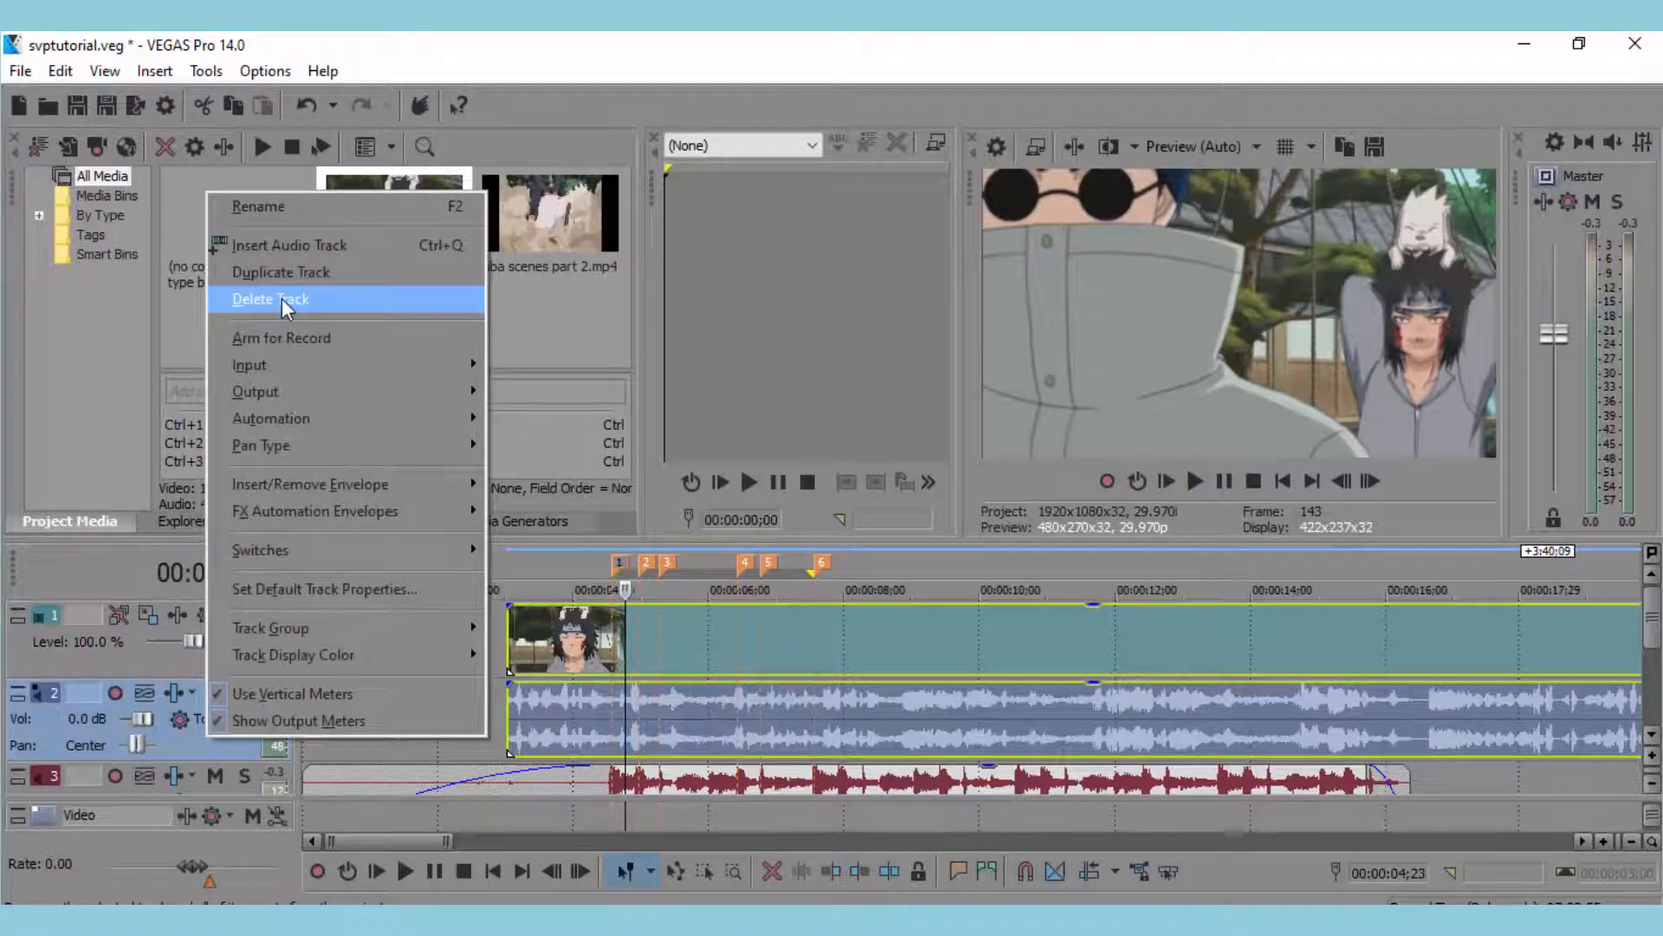
{"action": "left_click", "coordinate": [767, 709]}
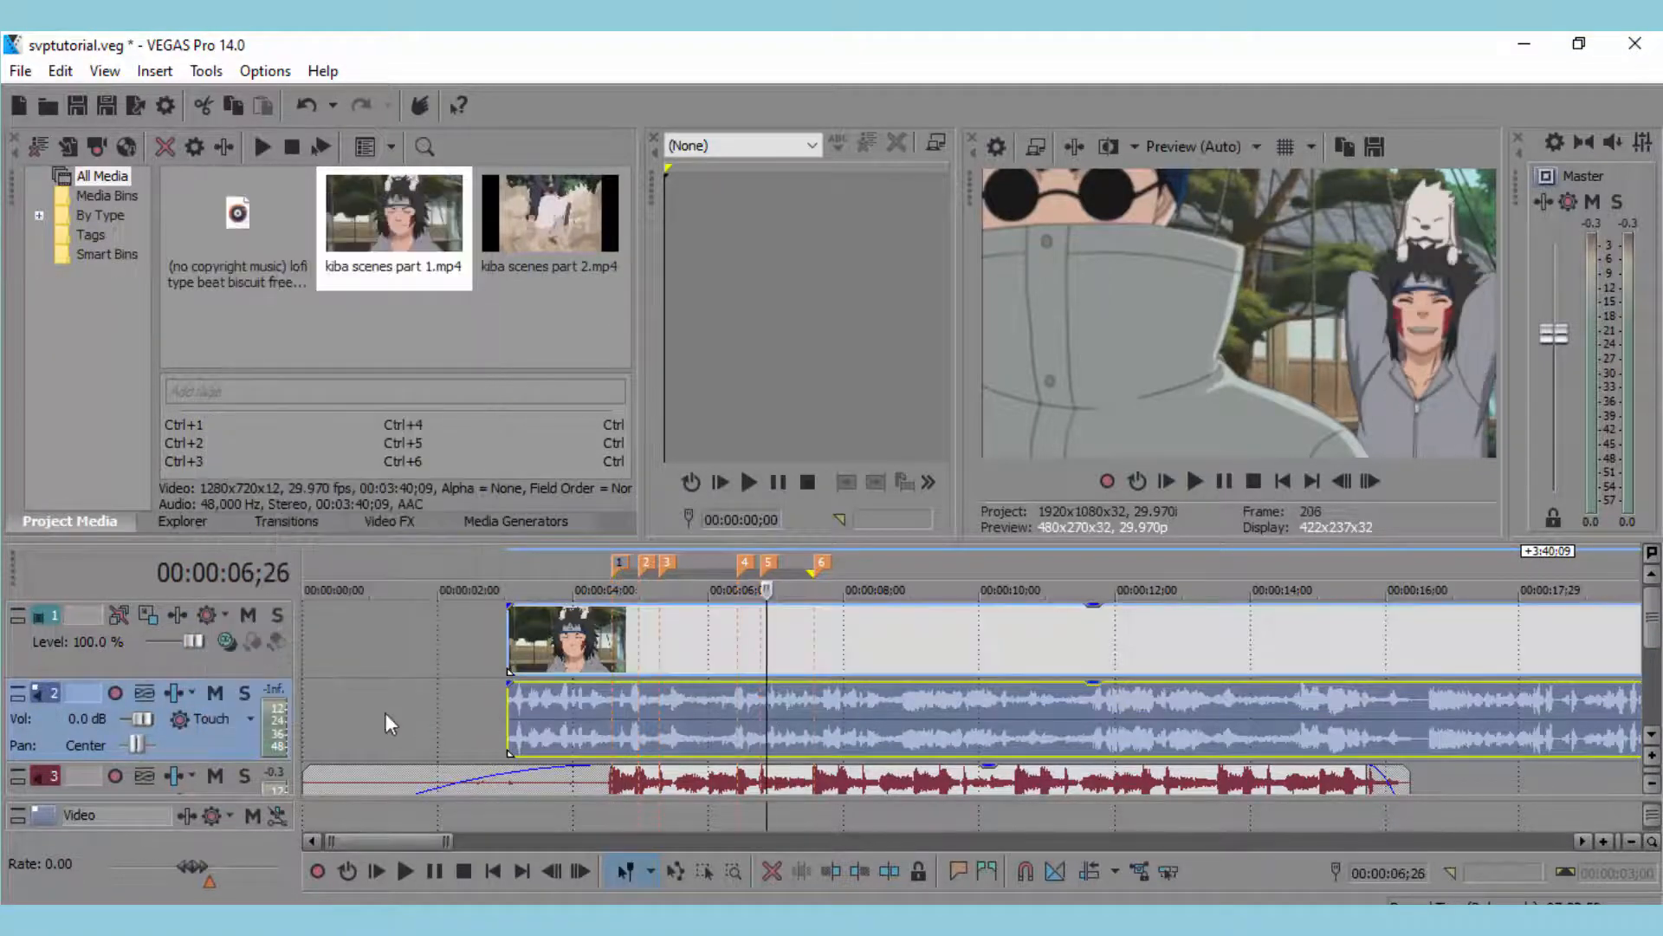
{"action": "right_click", "coordinate": [200, 740]}
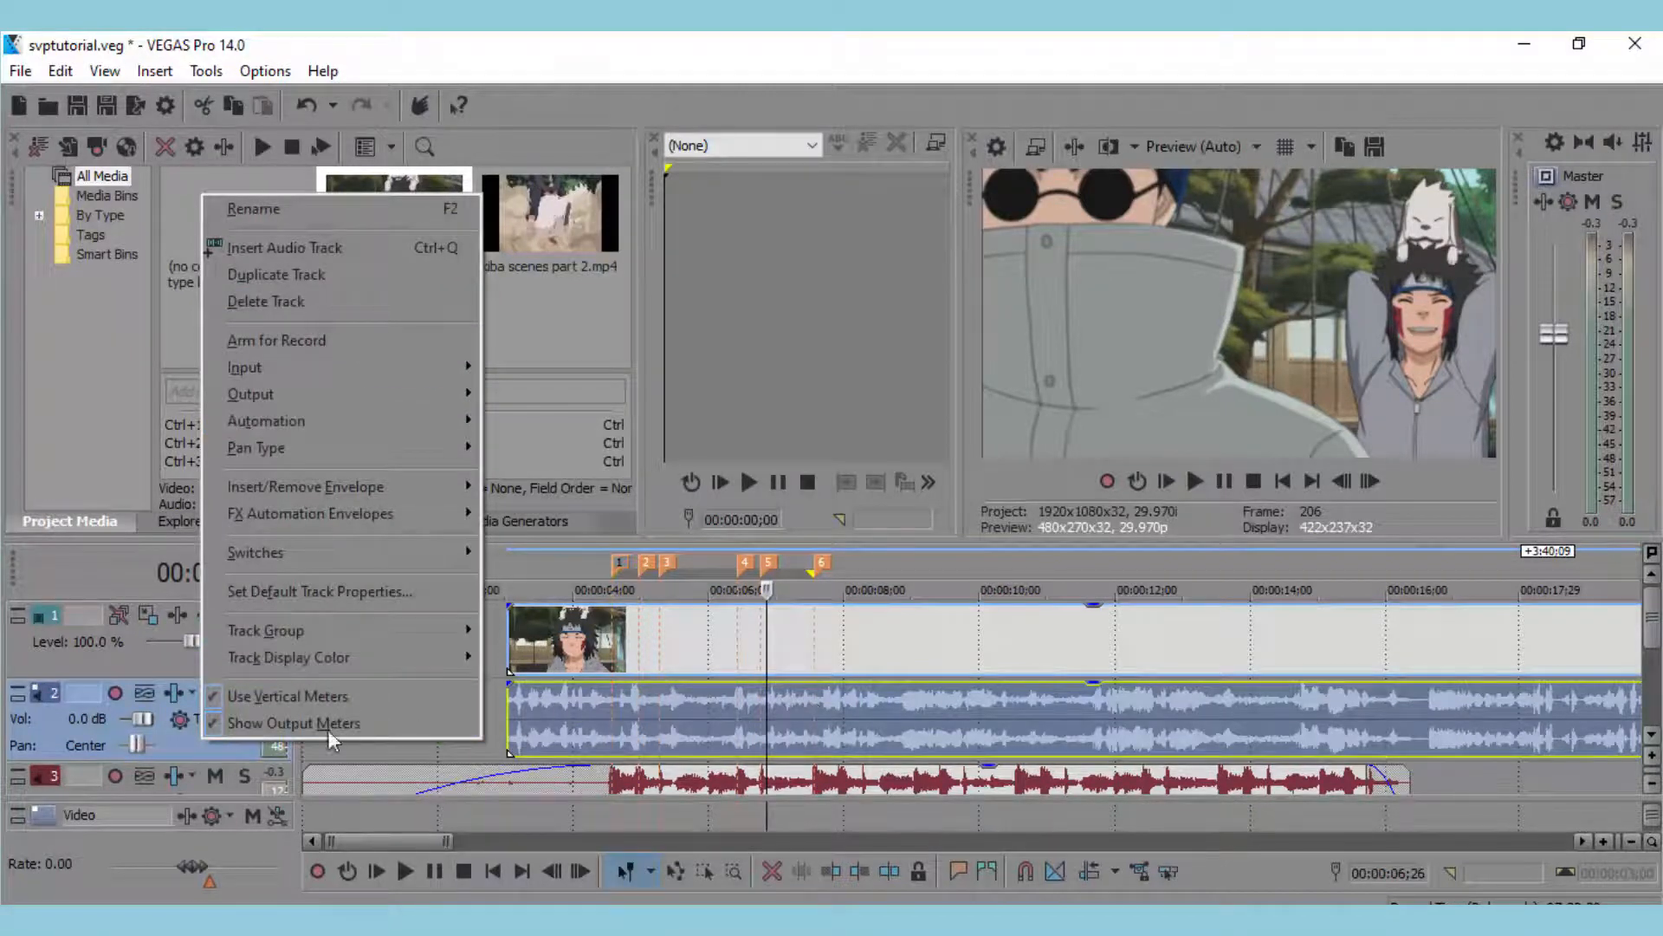
{"action": "left_click", "coordinate": [392, 309]}
Scrub through the kiba scenes video to examine which scenes suit the beat markers.
{"action": "left_click", "coordinate": [797, 646]}
{"action": "left_click", "coordinate": [758, 644]}
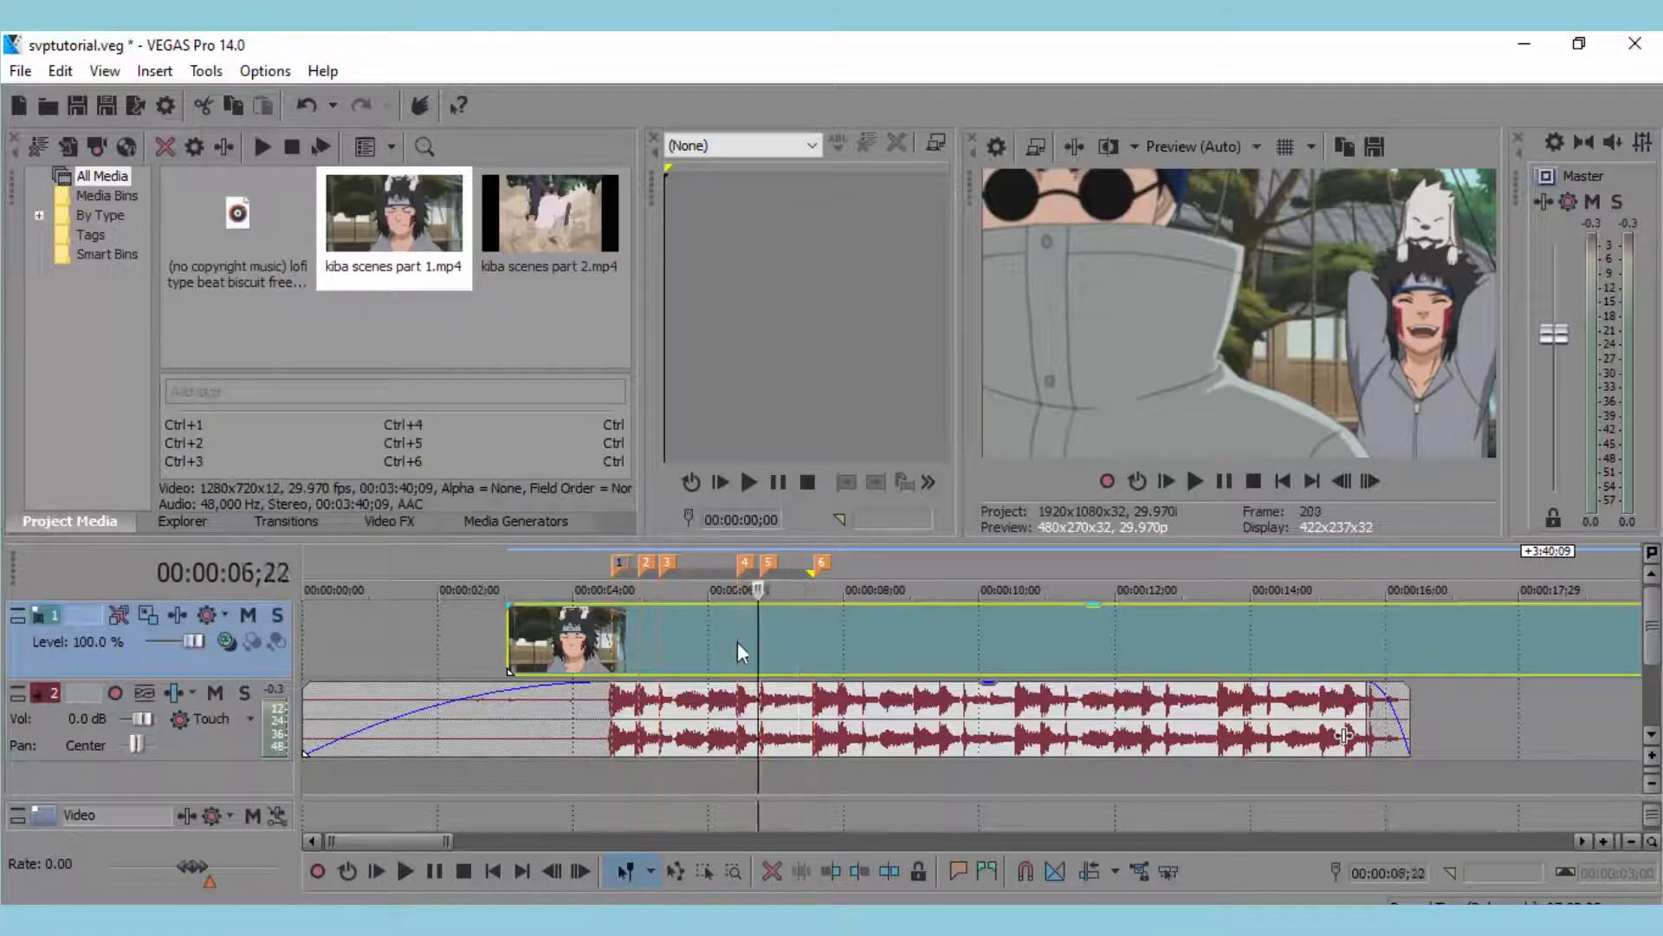
{"action": "left_click", "coordinate": [702, 641]}
{"action": "left_click", "coordinate": [629, 639]}
{"action": "left_click_drag", "start_coordinate": [586, 642], "coordinate": [592, 643]}
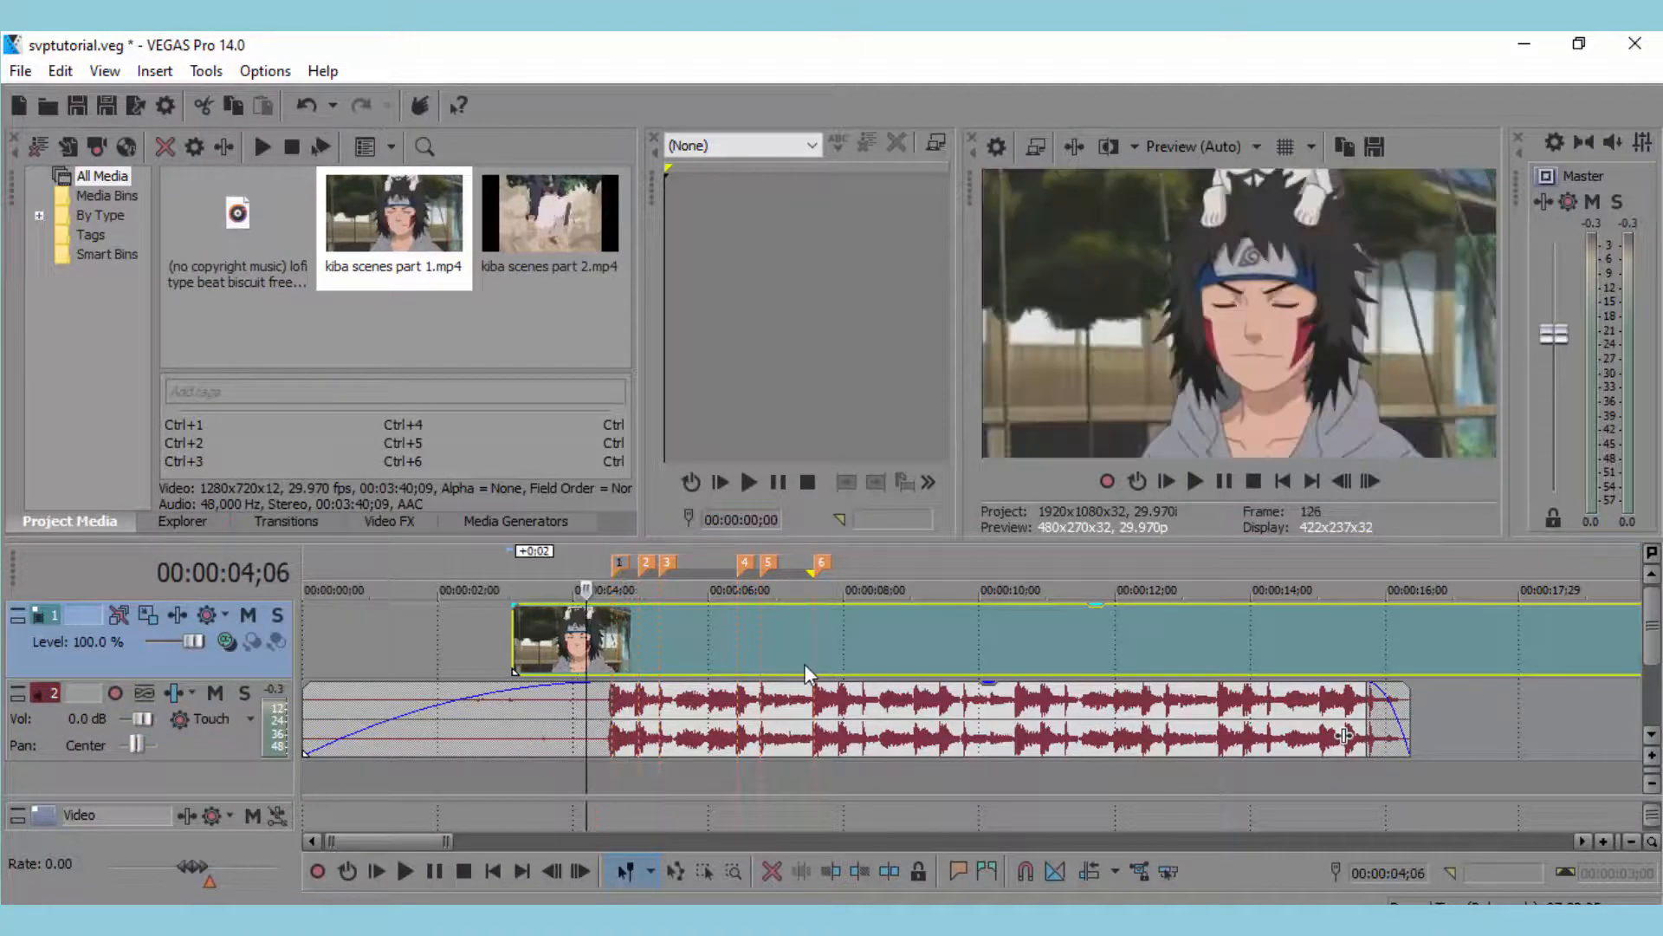
{"action": "left_click", "coordinate": [735, 655]}
{"action": "left_click", "coordinate": [682, 642]}
{"action": "left_click", "coordinate": [611, 643]}
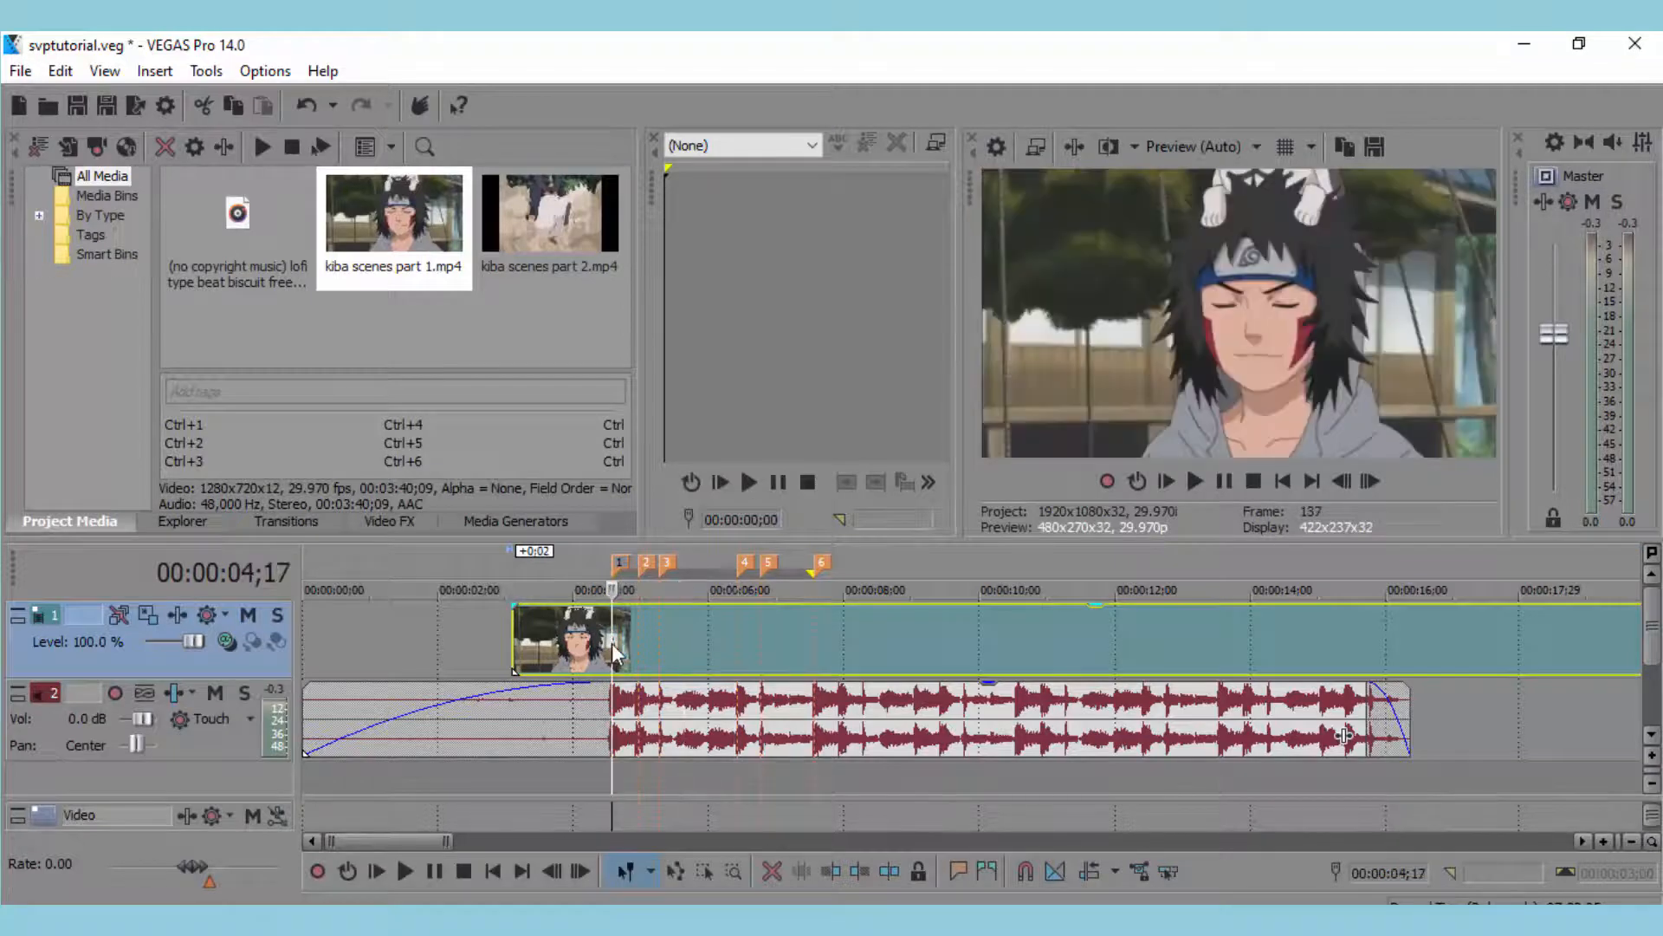
{"action": "left_click", "coordinate": [660, 641]}
{"action": "left_click", "coordinate": [702, 635]}
{"action": "left_click", "coordinate": [924, 631]}
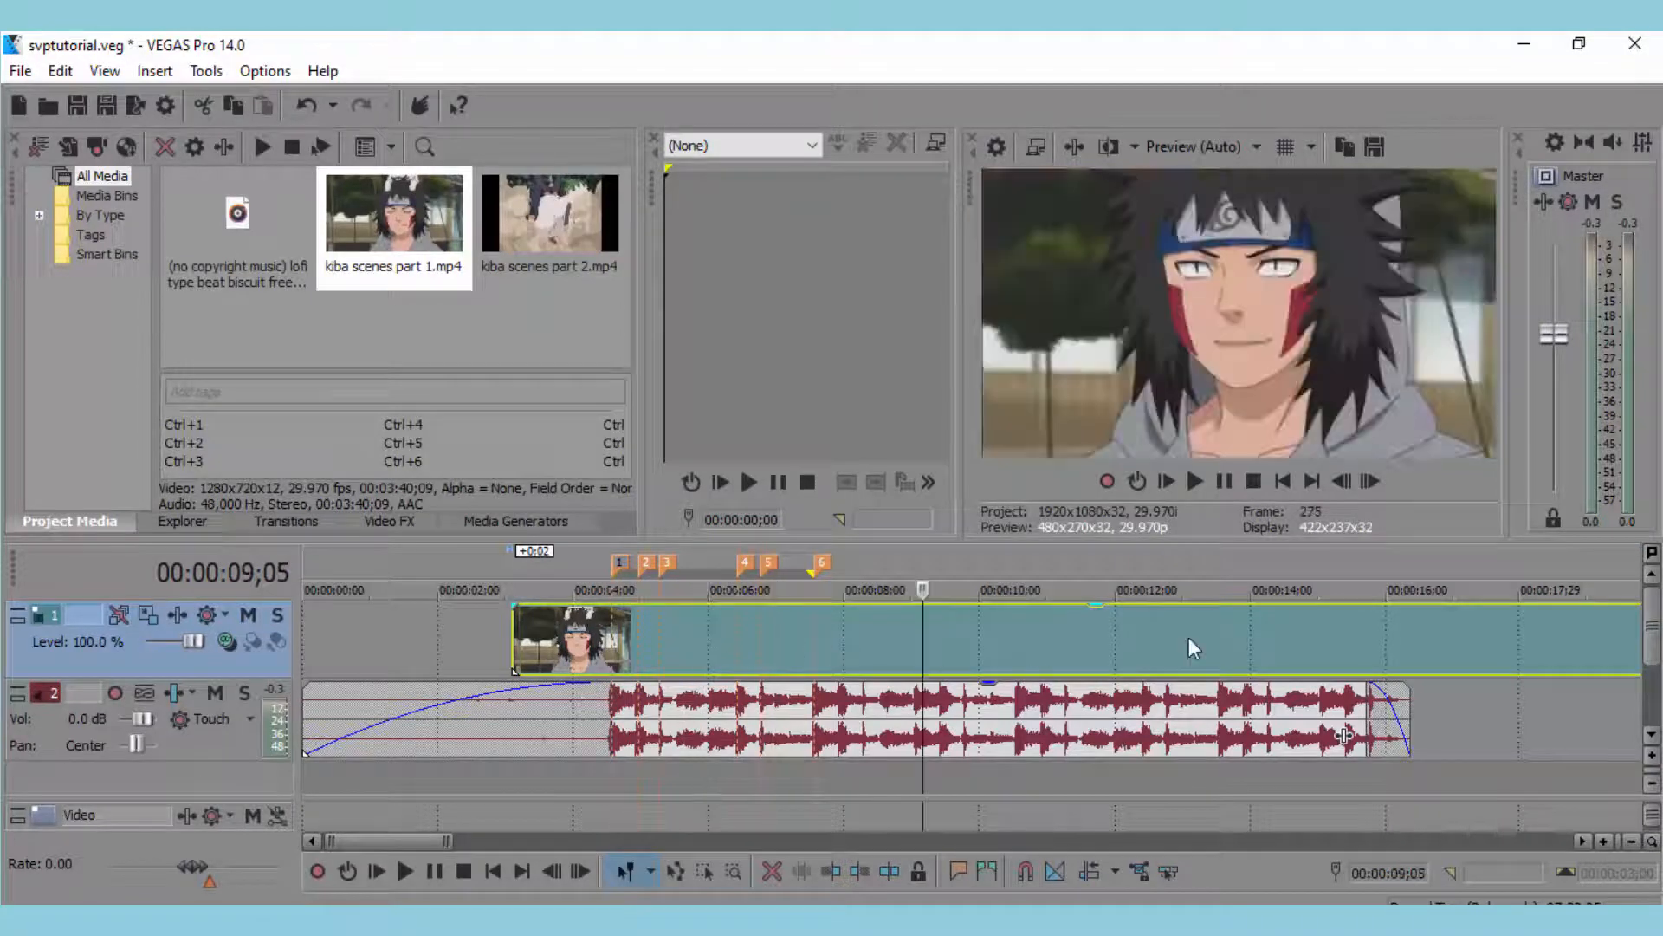
{"action": "left_click", "coordinate": [1336, 631]}
{"action": "left_click", "coordinate": [1462, 623]}
{"action": "left_click", "coordinate": [959, 620]}
{"action": "left_click", "coordinate": [865, 628]}
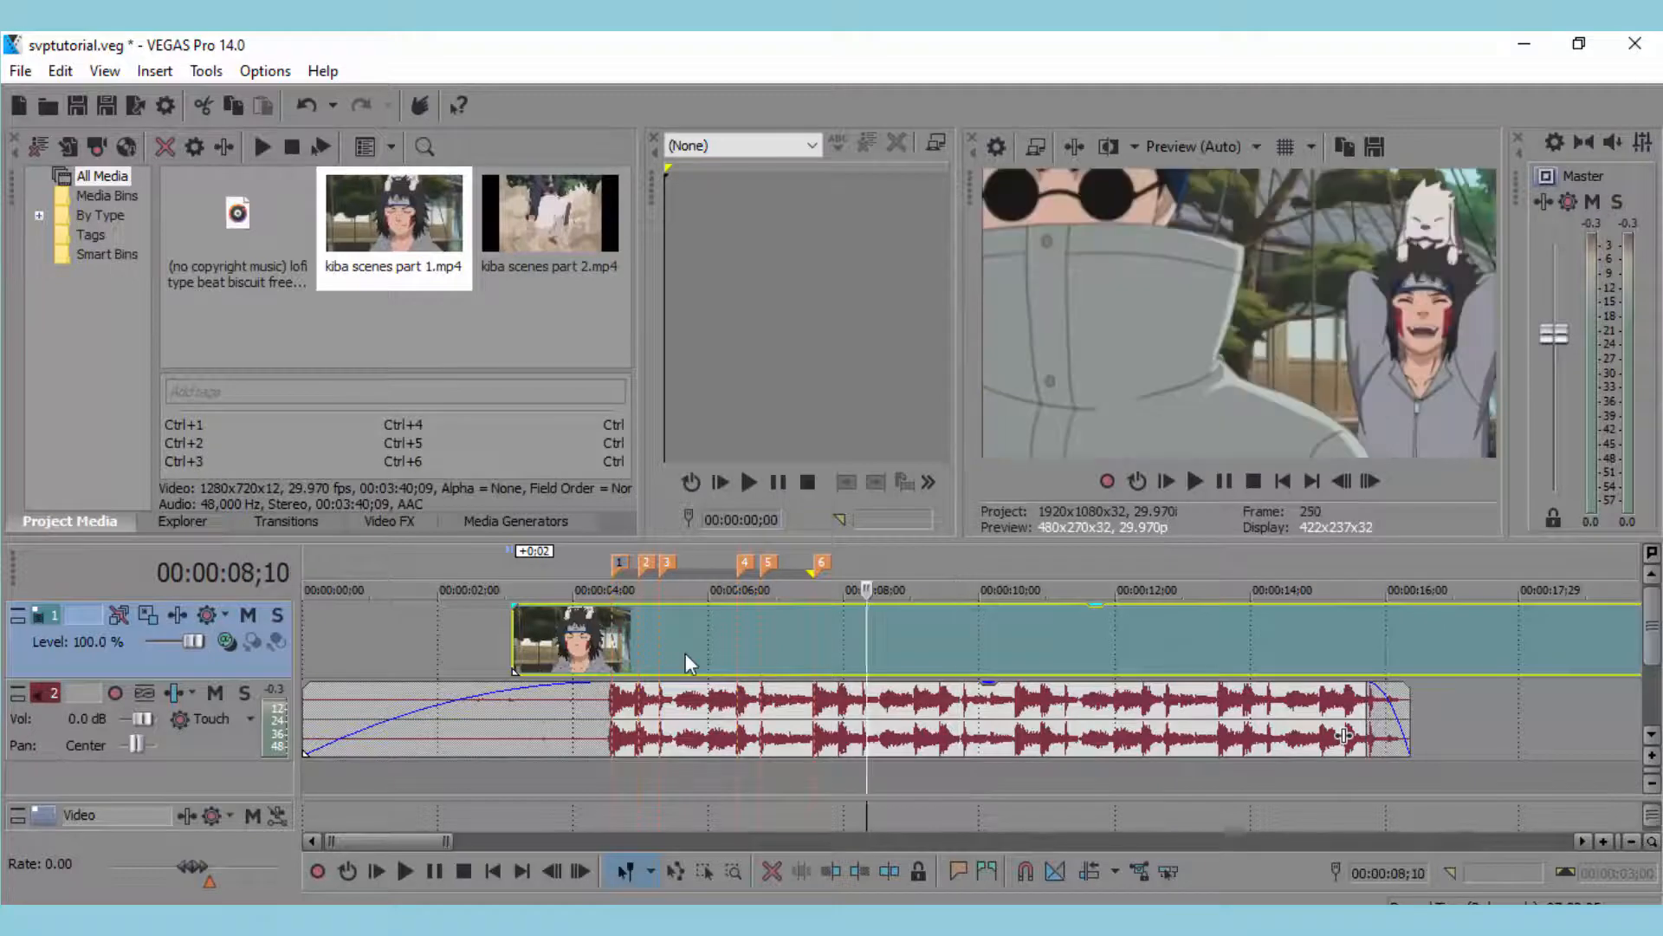
{"action": "left_click", "coordinate": [685, 654]}
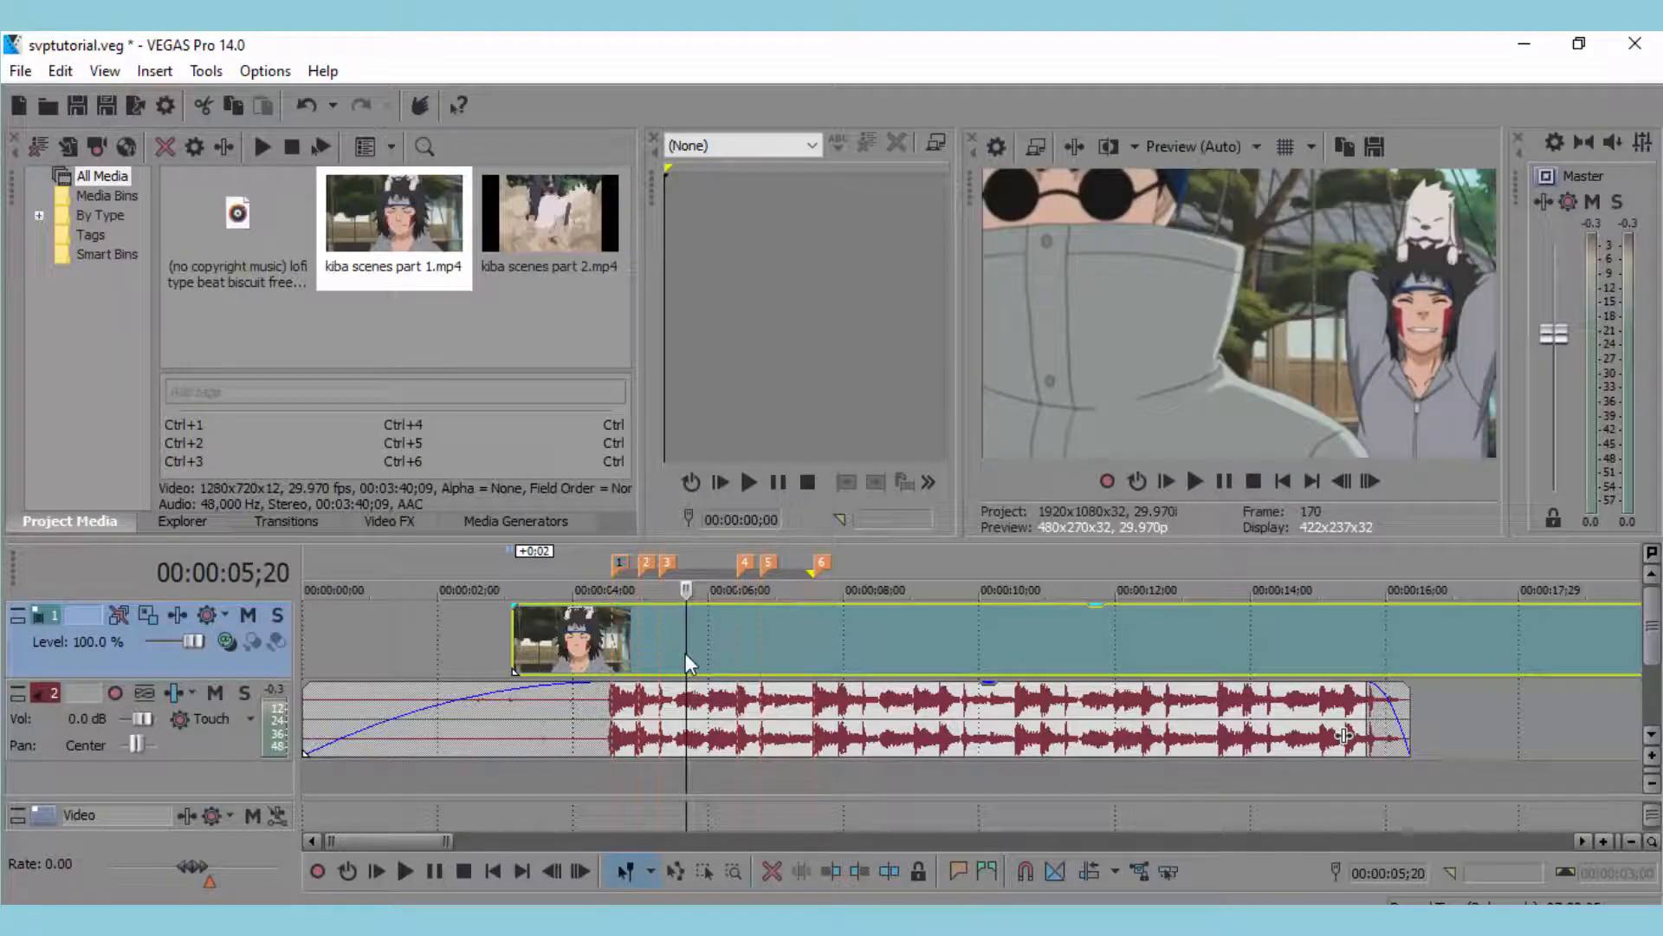
{"action": "left_click", "coordinate": [639, 655]}
{"action": "left_click", "coordinate": [609, 648]}
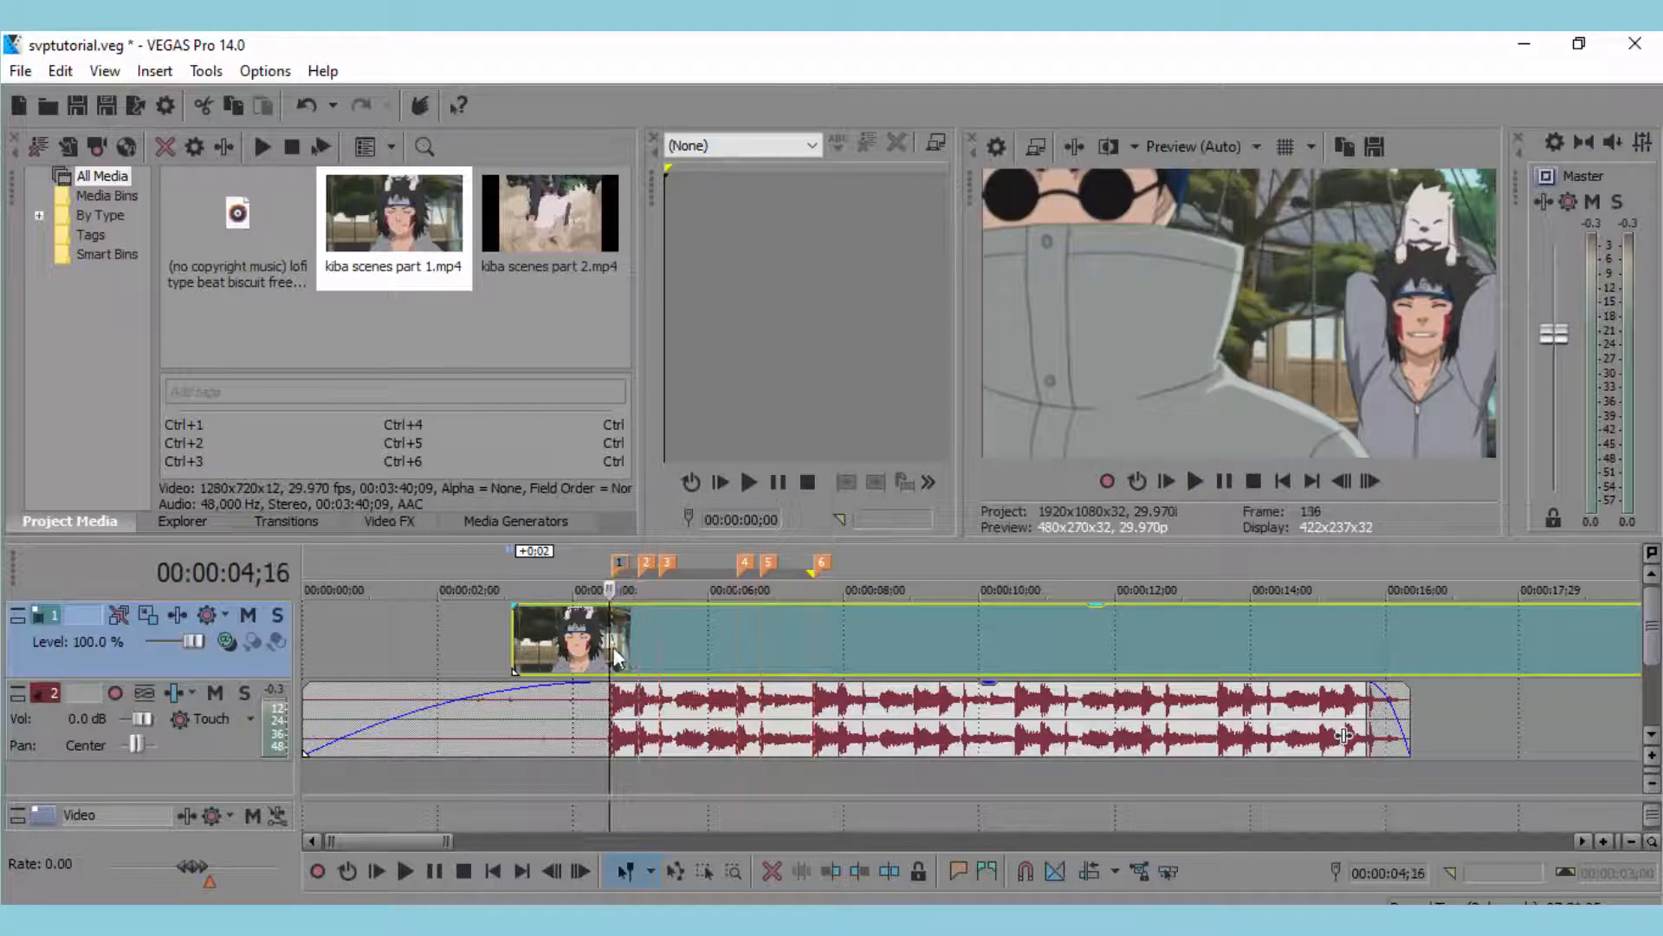
{"action": "left_click", "coordinate": [643, 637]}
{"action": "left_click", "coordinate": [770, 649]}
{"action": "left_click", "coordinate": [856, 645]}
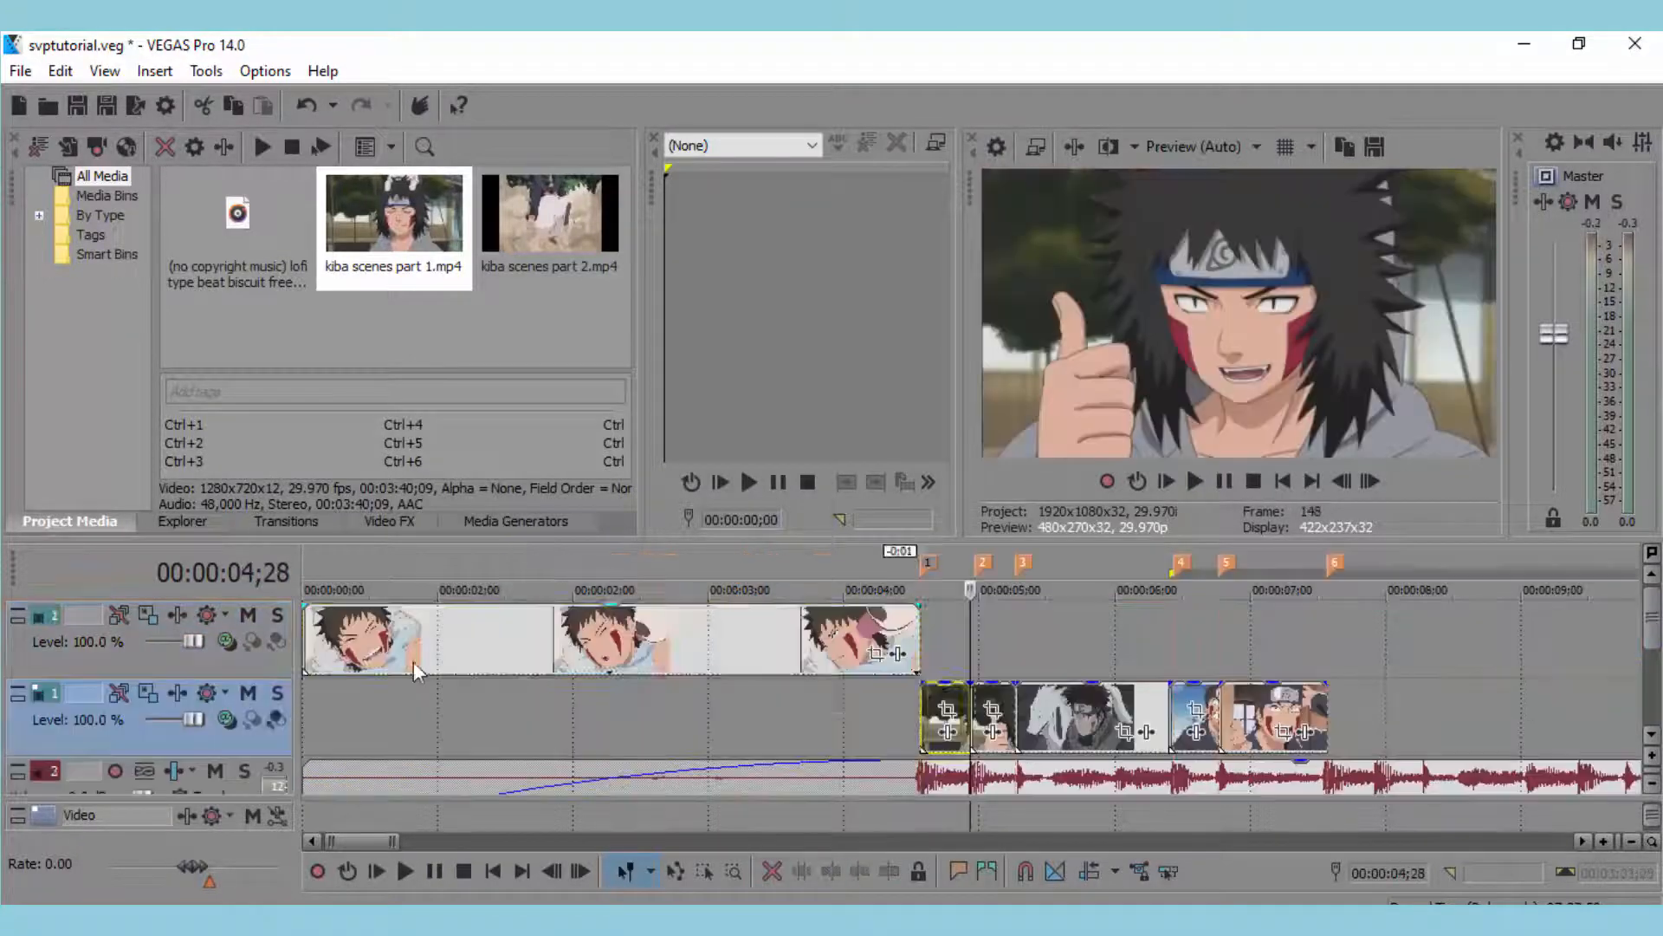
Move the intro clip from the top video track down to the track holding the other clips.
{"action": "left_click_drag", "start_coordinate": [413, 661], "coordinate": [402, 704]}
{"action": "left_click", "coordinate": [420, 632]}
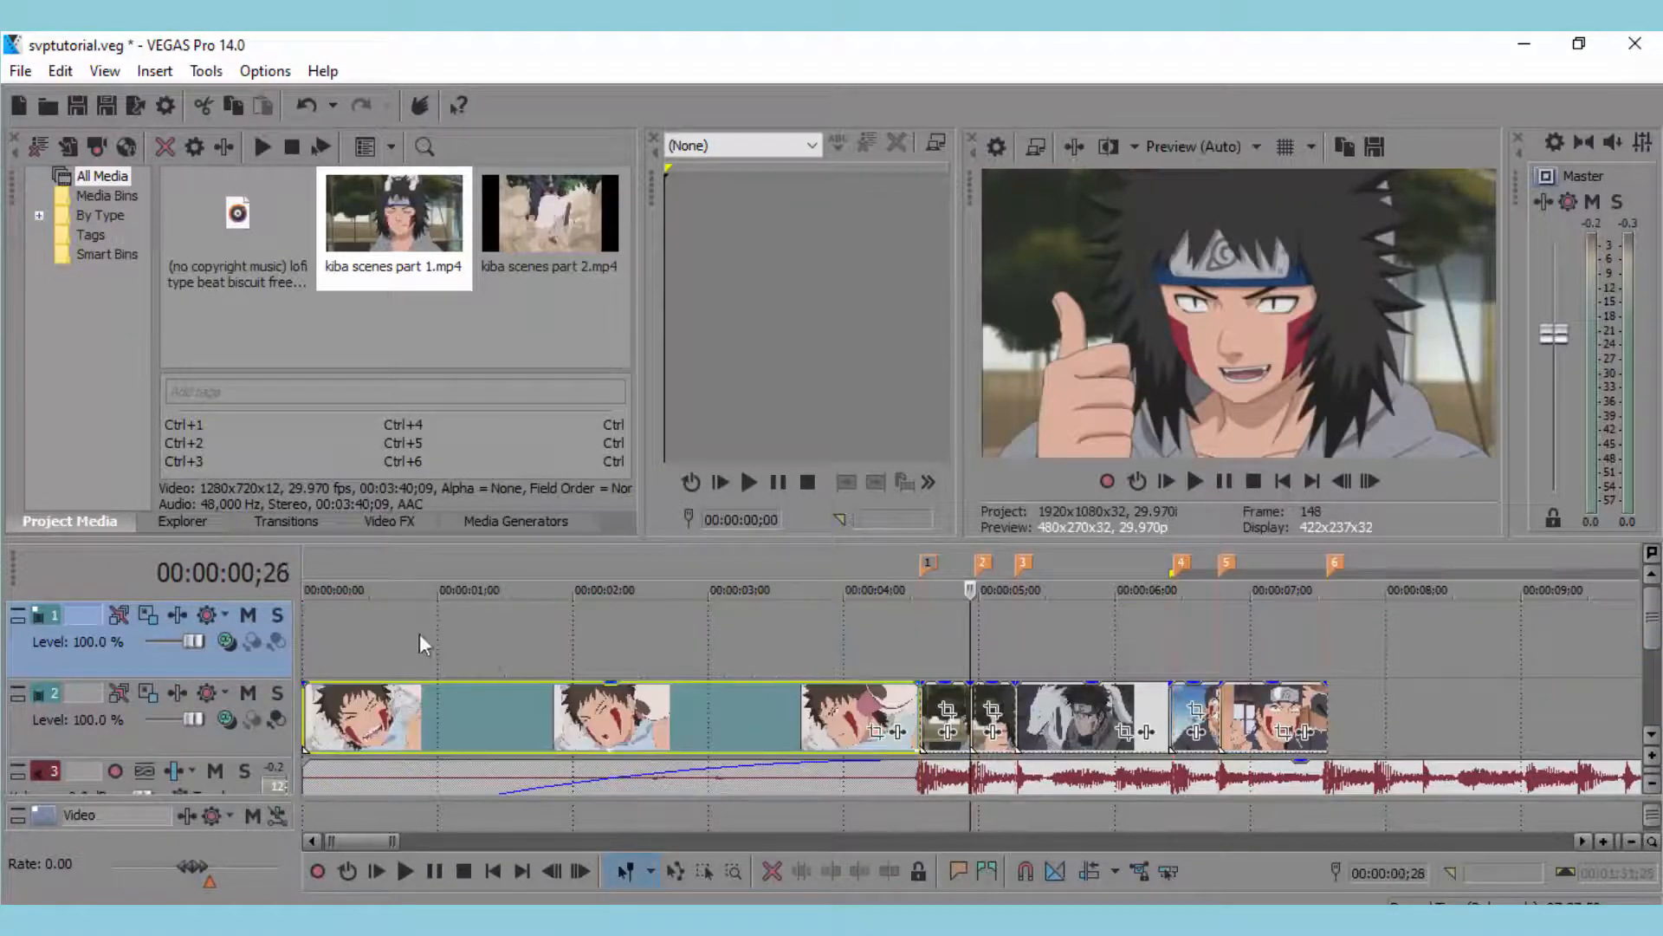
Scrub through the intro clip from the start of the timeline to the first beat marker to review the scene.
{"action": "left_click", "coordinate": [605, 645]}
{"action": "left_click", "coordinate": [741, 646]}
{"action": "left_click", "coordinate": [911, 630]}
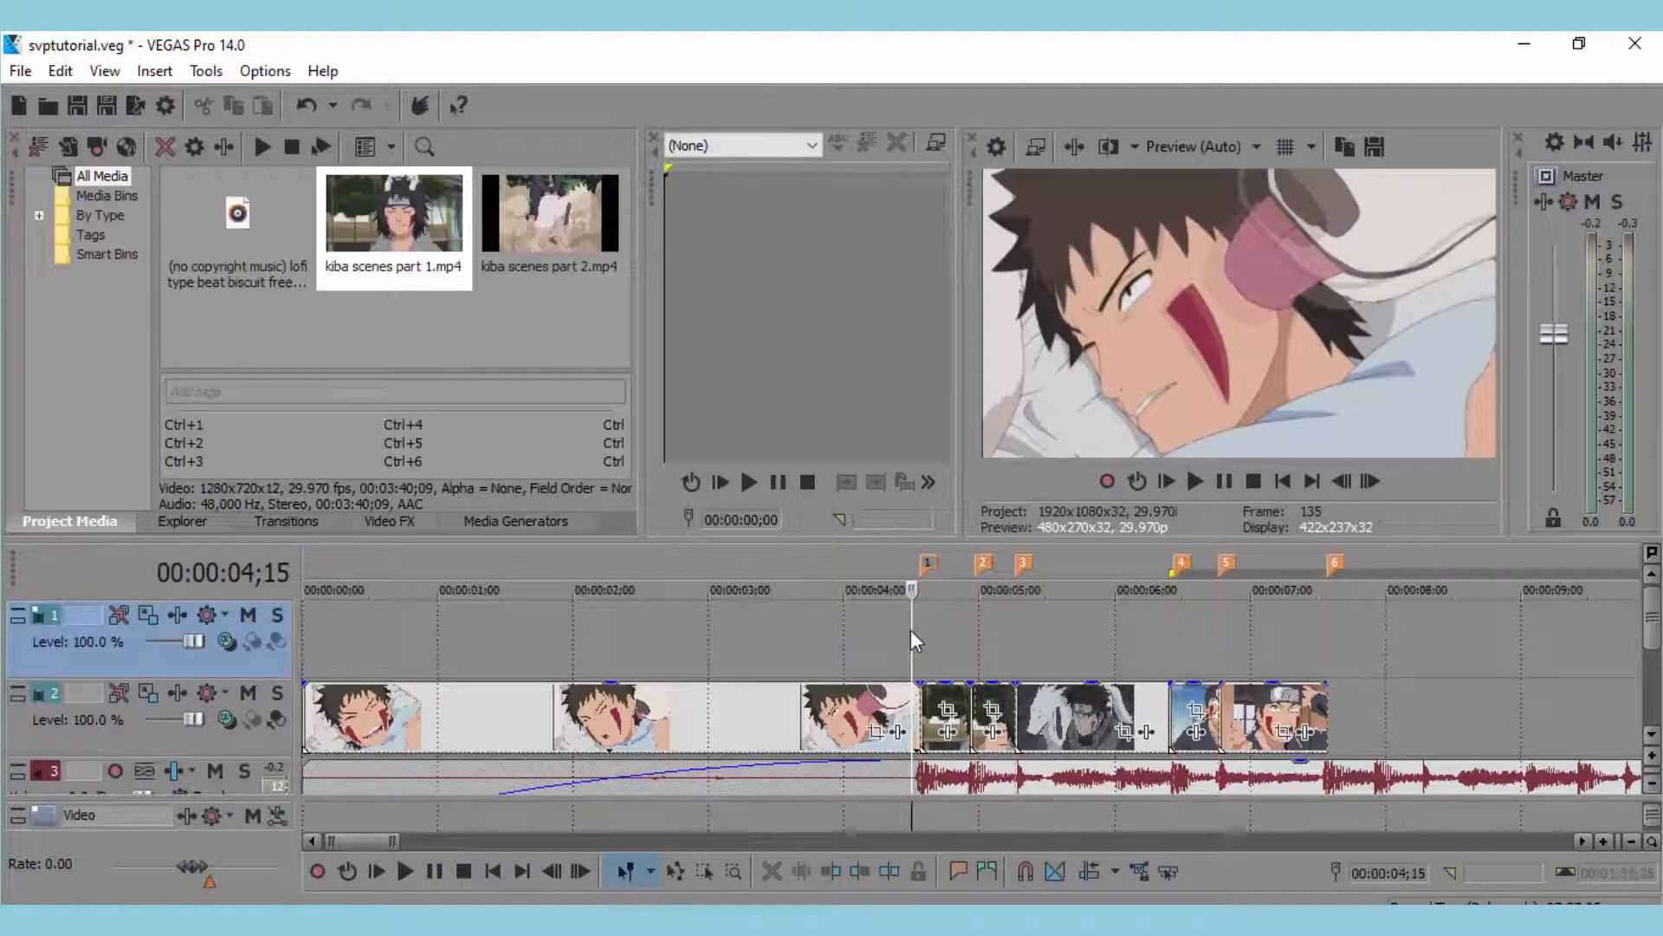
{"action": "left_click", "coordinate": [812, 641]}
{"action": "left_click", "coordinate": [624, 622]}
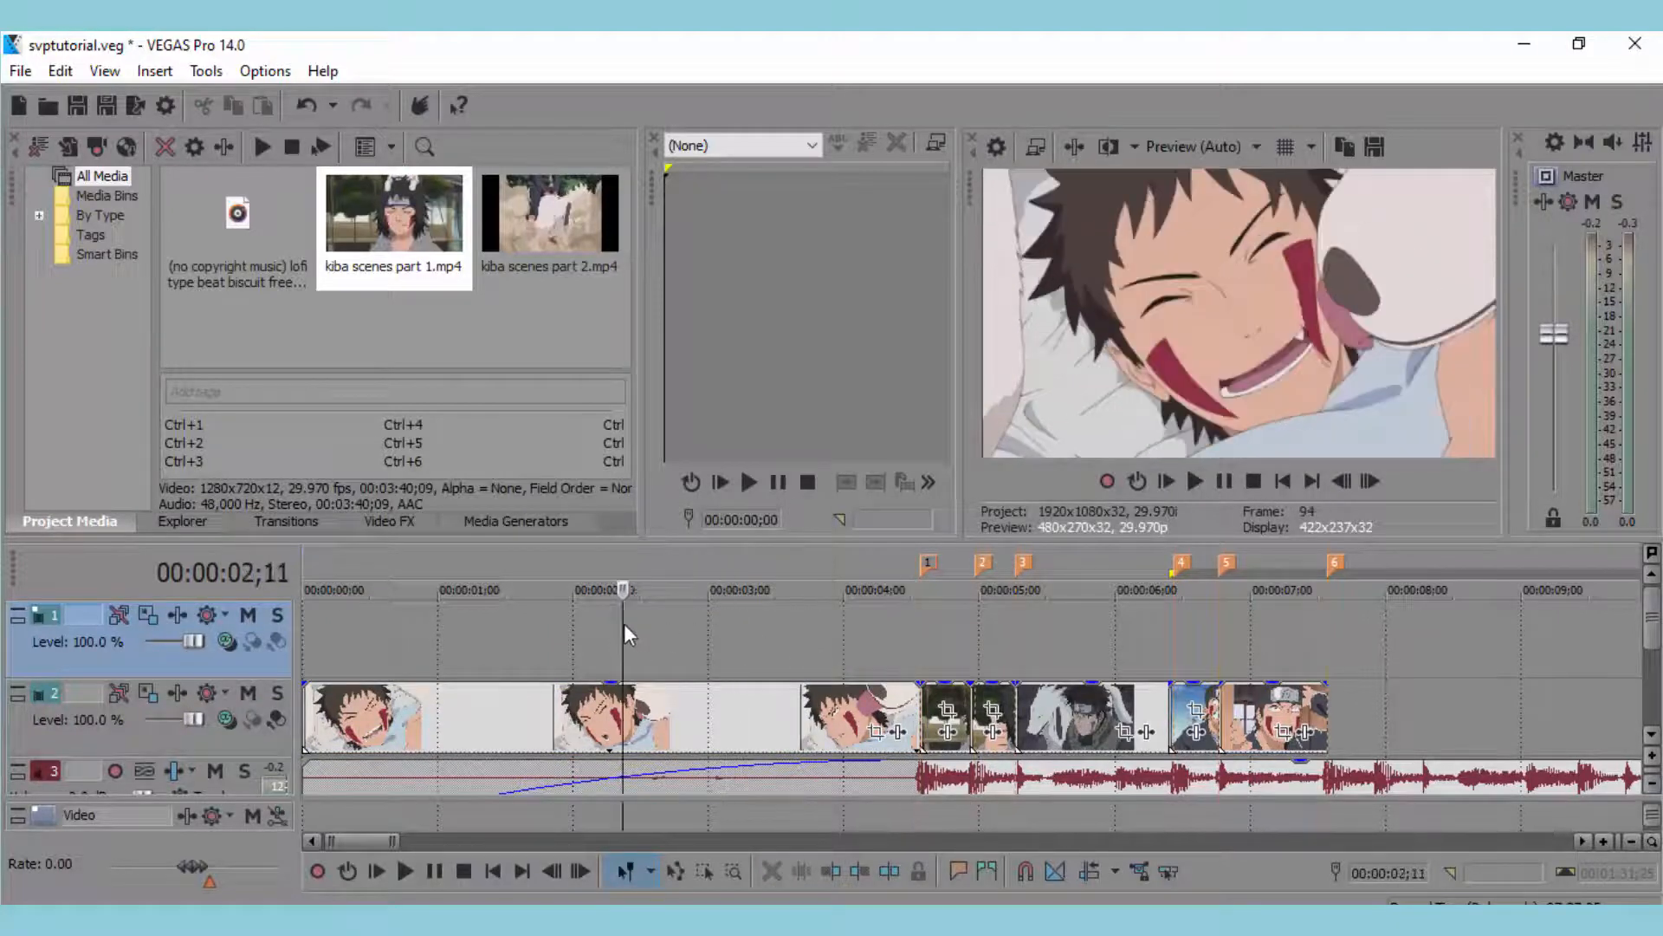
{"action": "left_click", "coordinate": [532, 627]}
{"action": "left_click", "coordinate": [386, 628]}
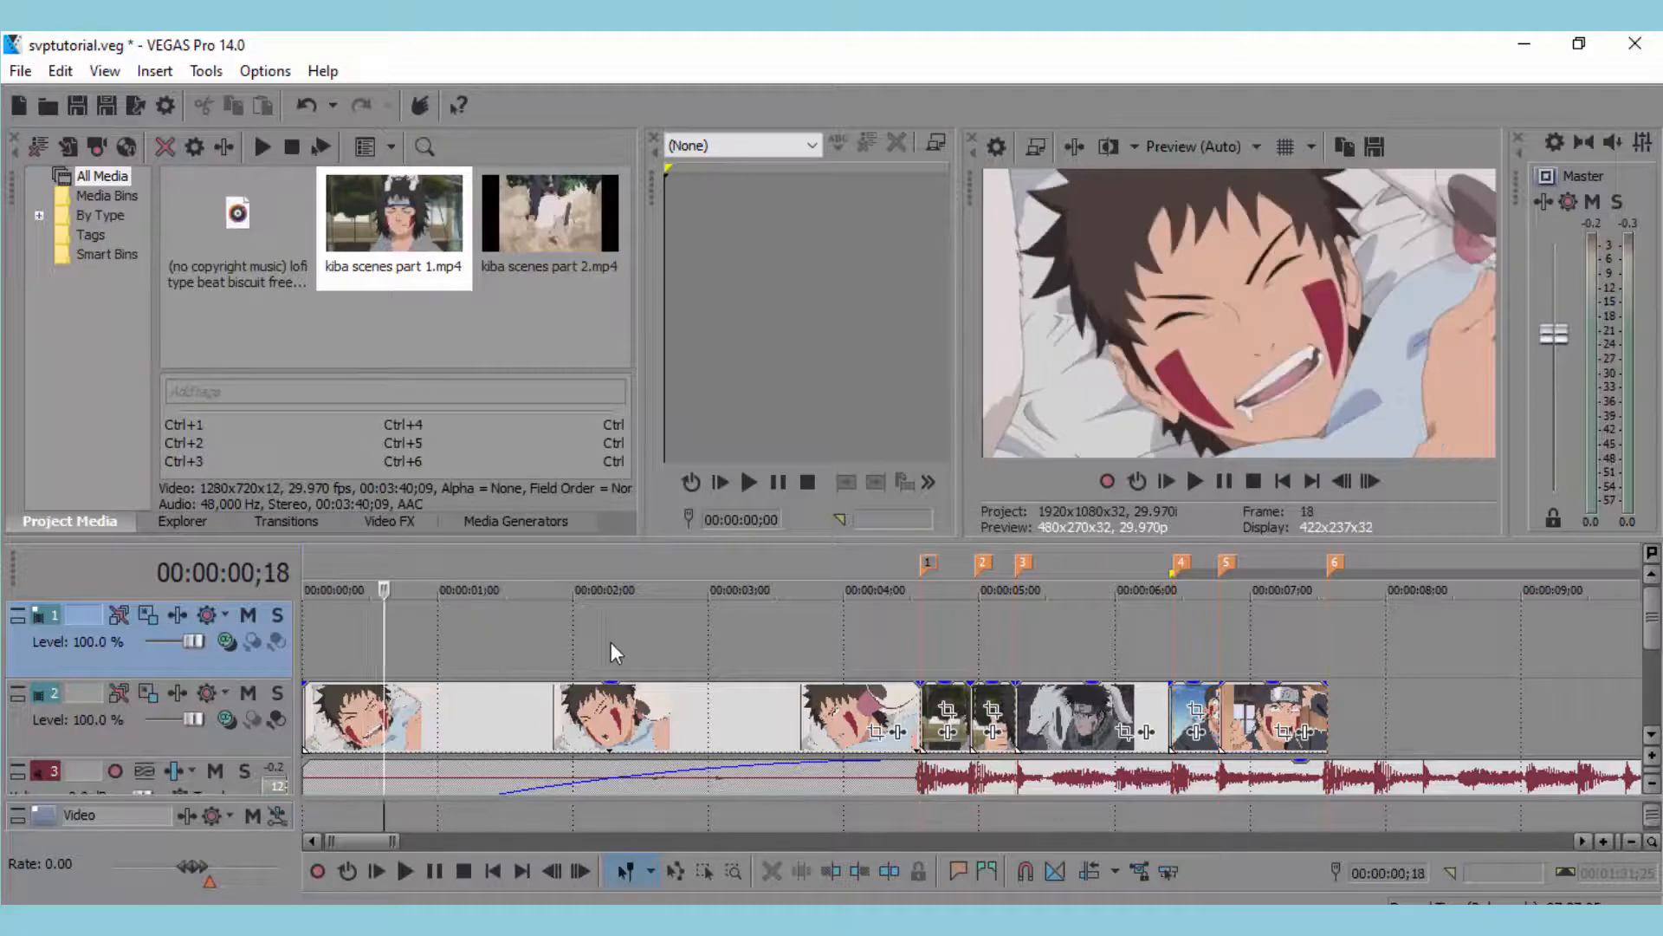
{"action": "left_click", "coordinate": [611, 642]}
{"action": "left_click", "coordinate": [840, 617]}
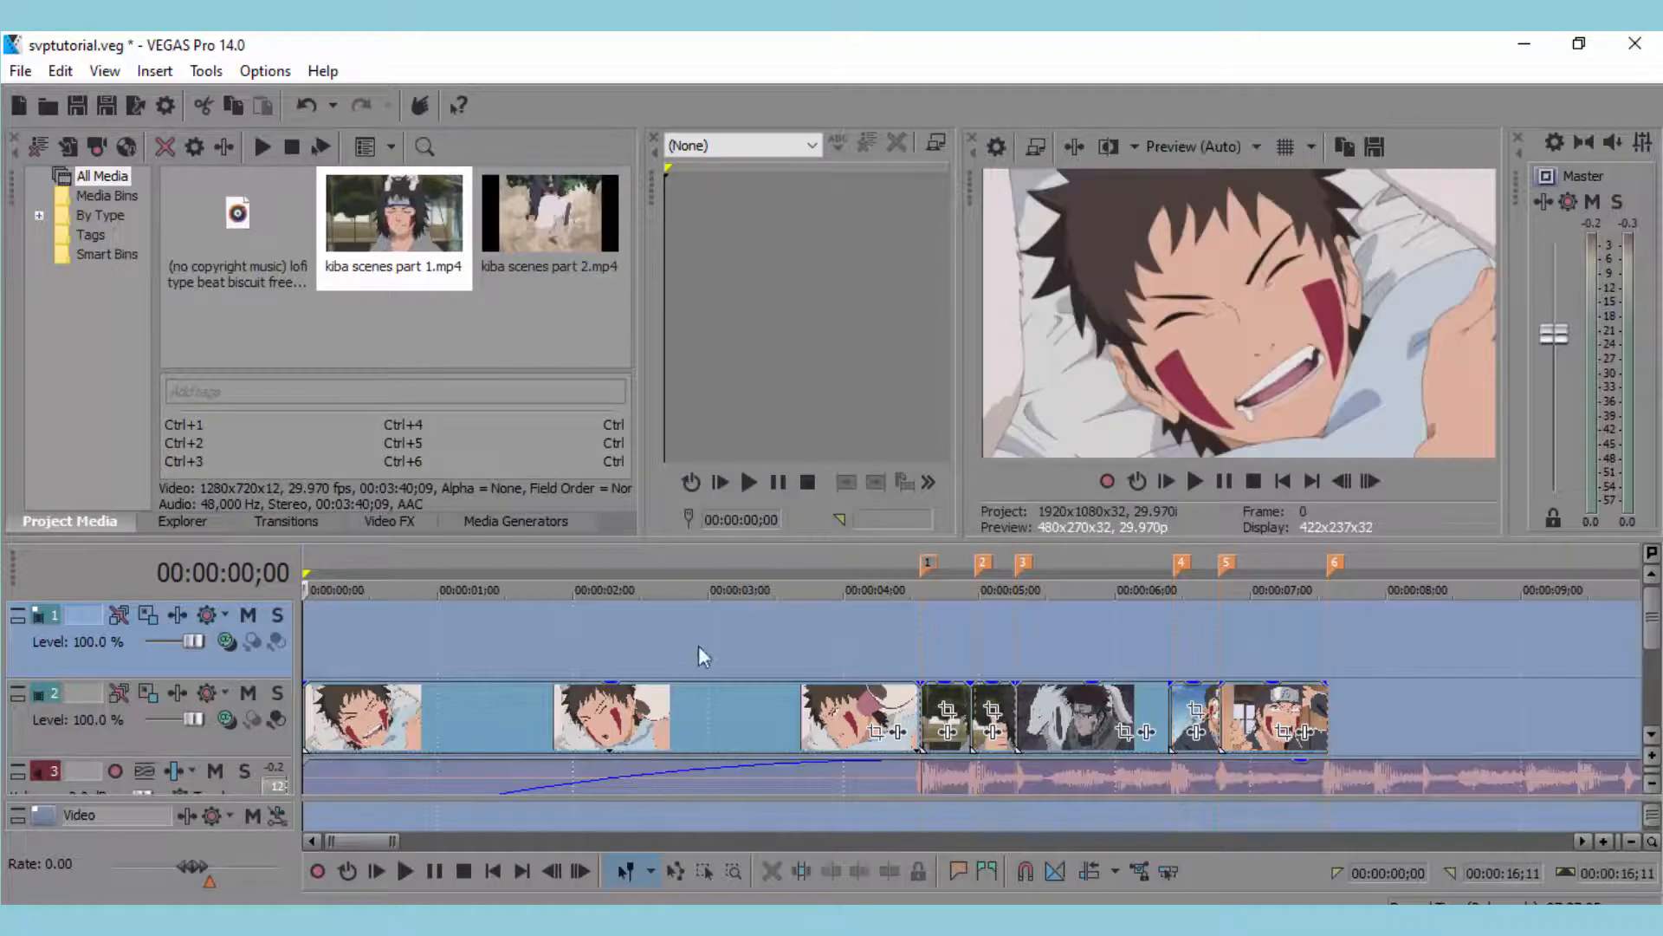
{"action": "left_click", "coordinate": [699, 646]}
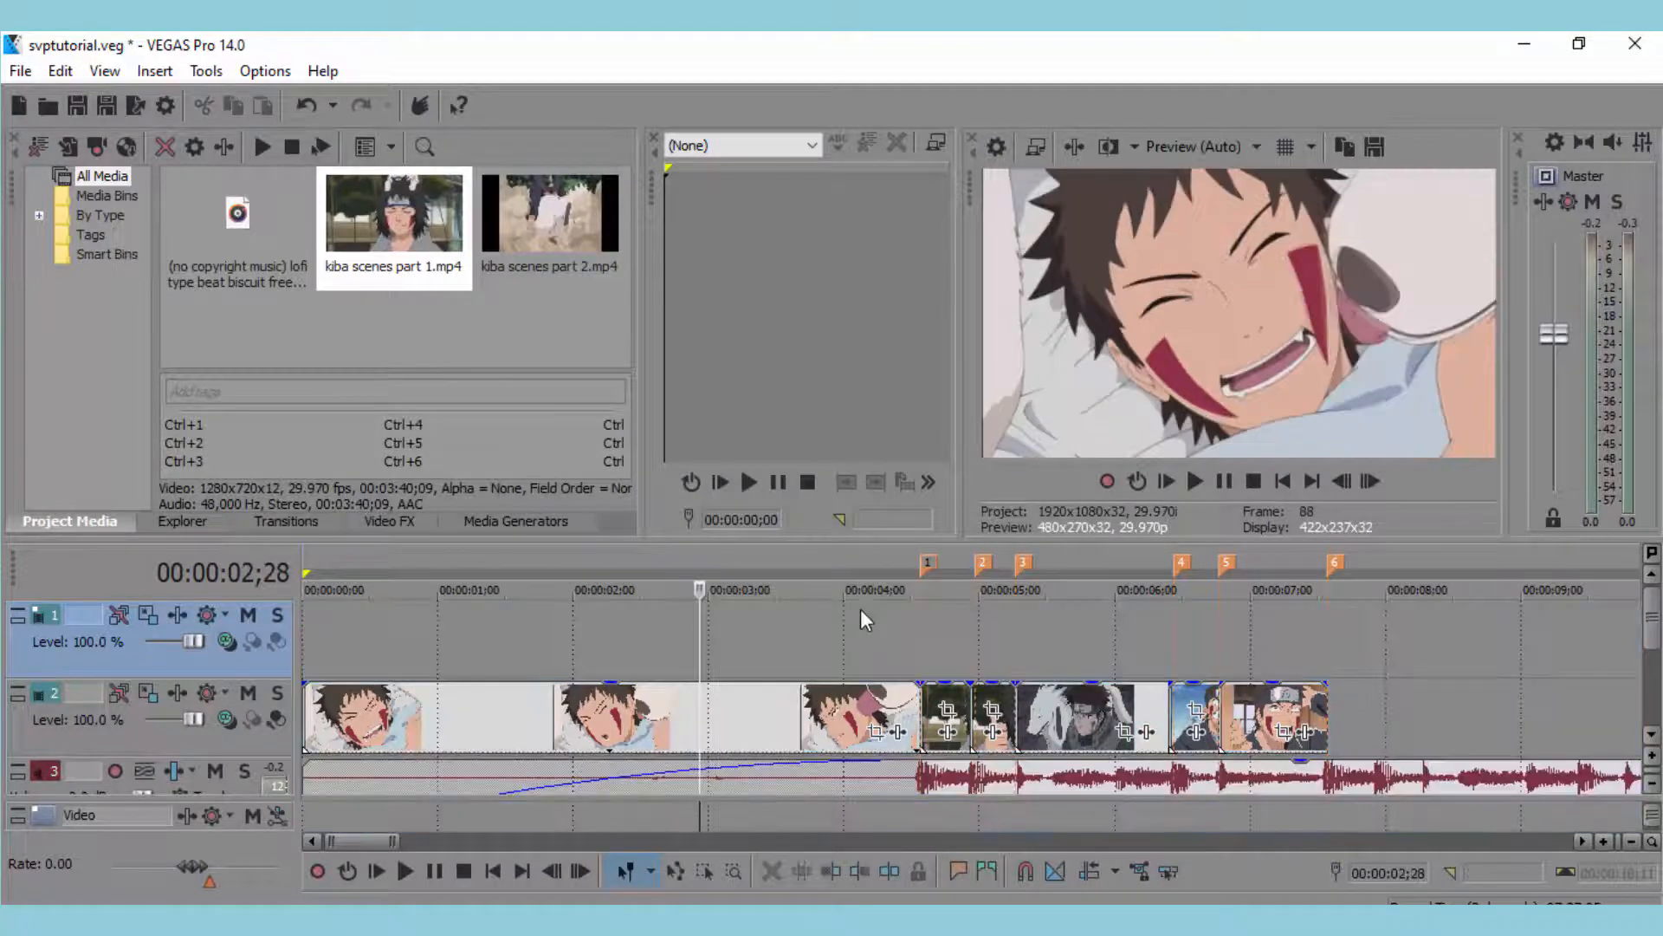
{"action": "left_click", "coordinate": [857, 606]}
Extend the end of the clip at beat marker 1 to meet the next clip at beat marker 2.
{"action": "left_click_drag", "start_coordinate": [375, 842], "coordinate": [392, 844]}
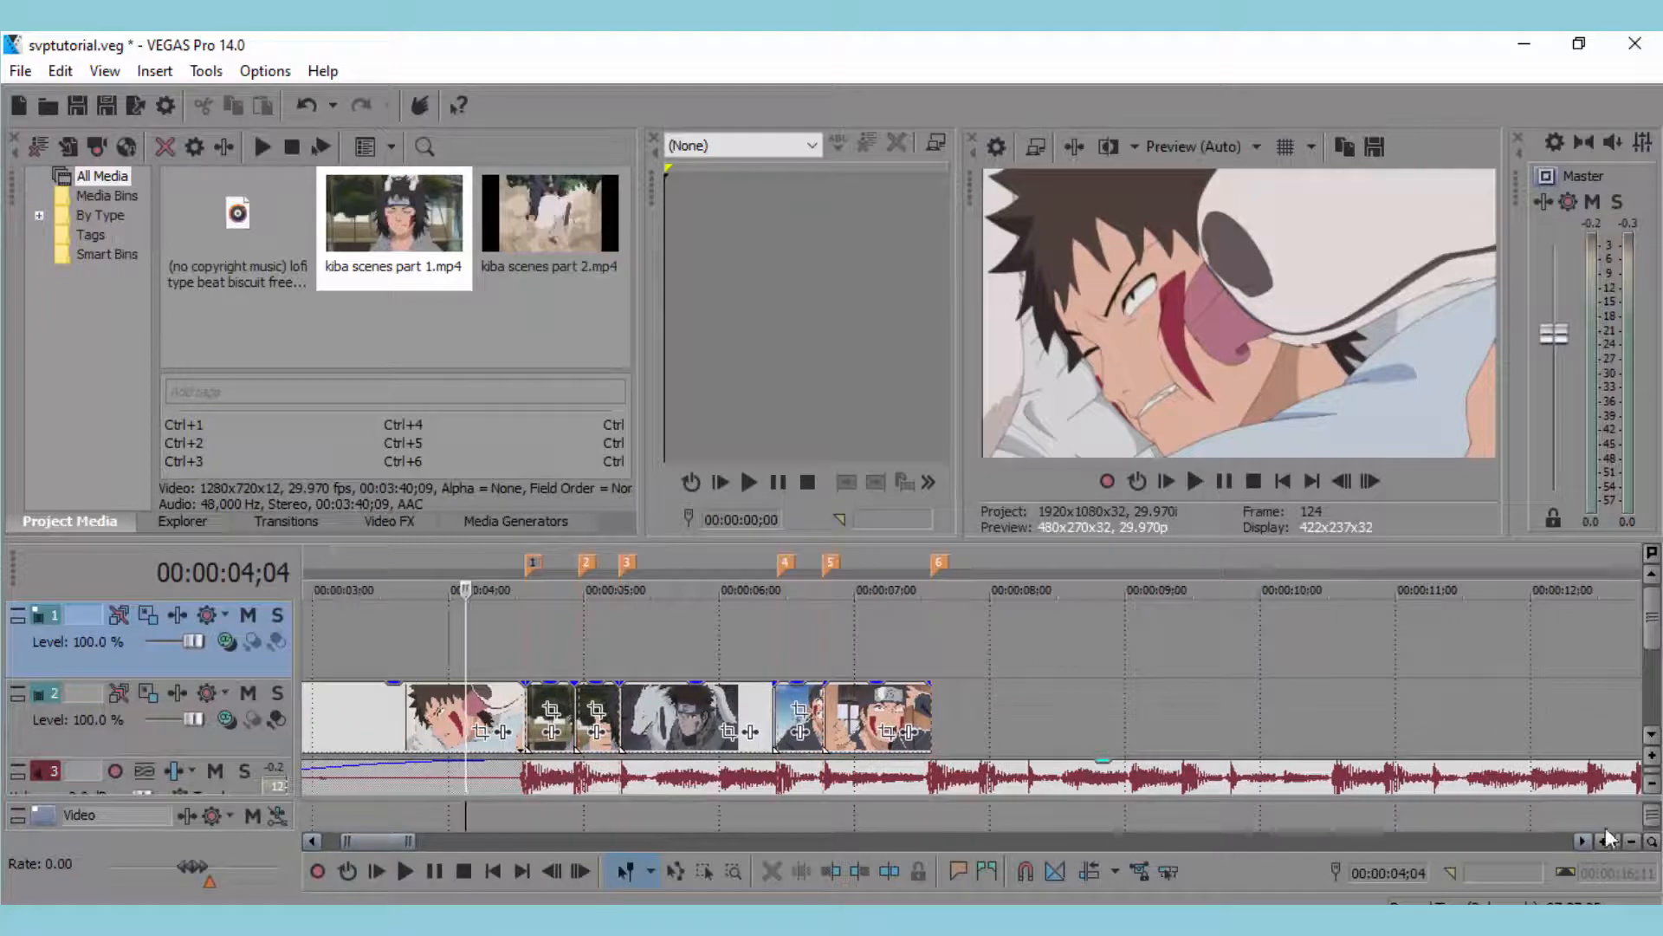
{"action": "left_click", "coordinate": [1603, 827]}
{"action": "left_click", "coordinate": [538, 627]}
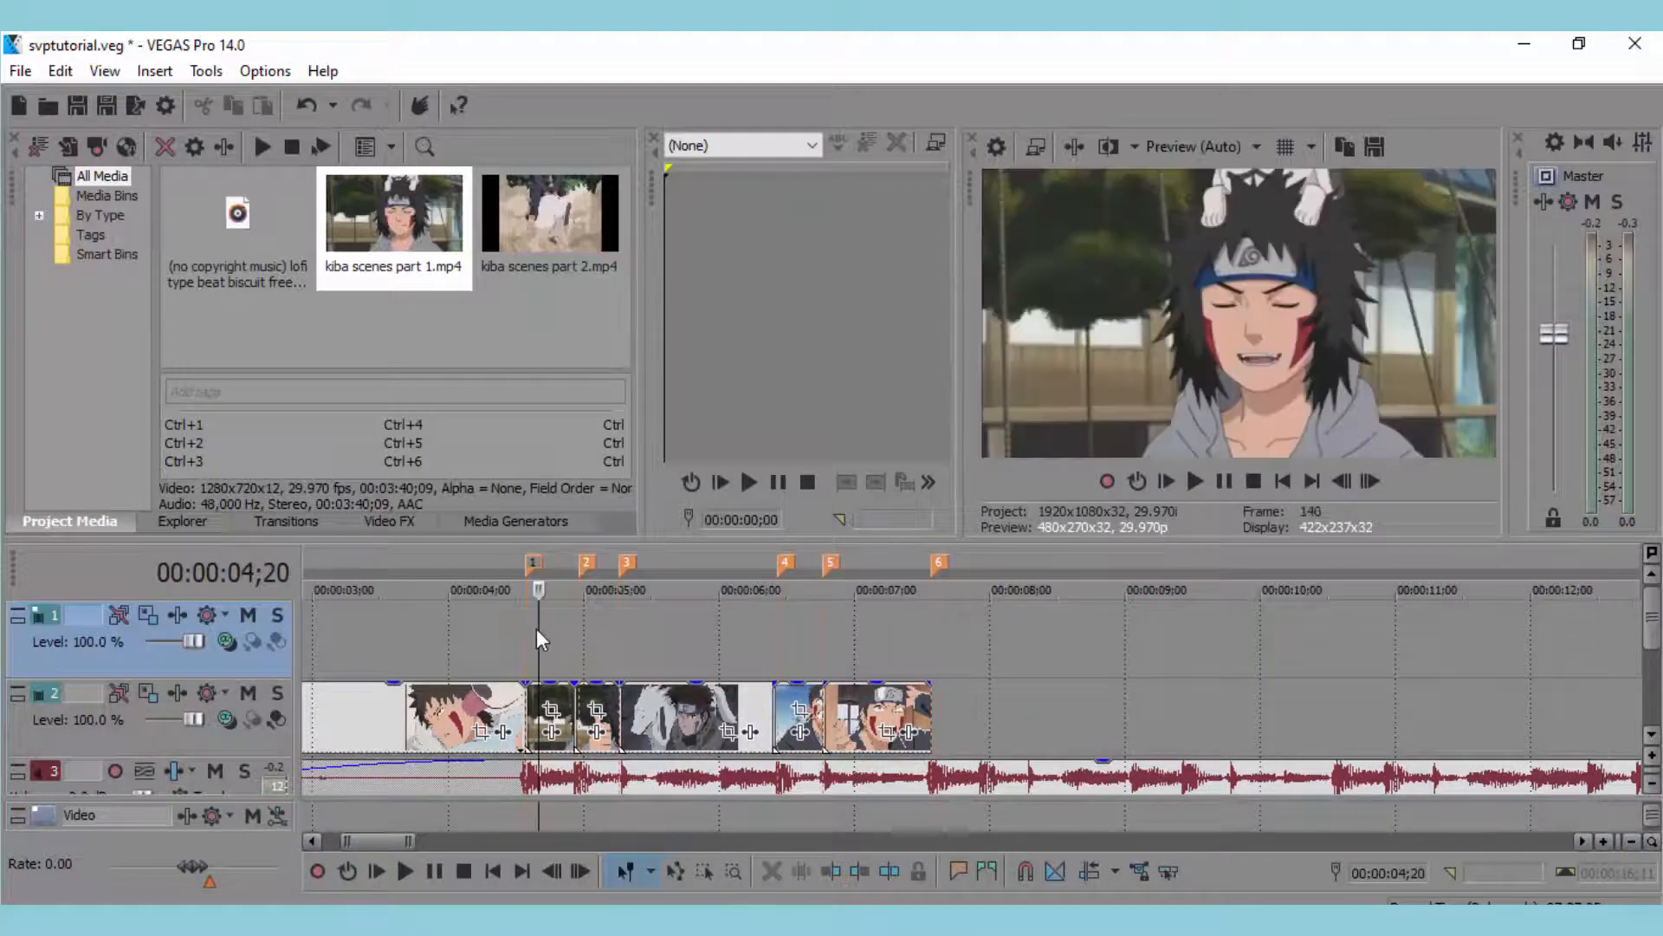
{"action": "left_click", "coordinate": [1604, 841]}
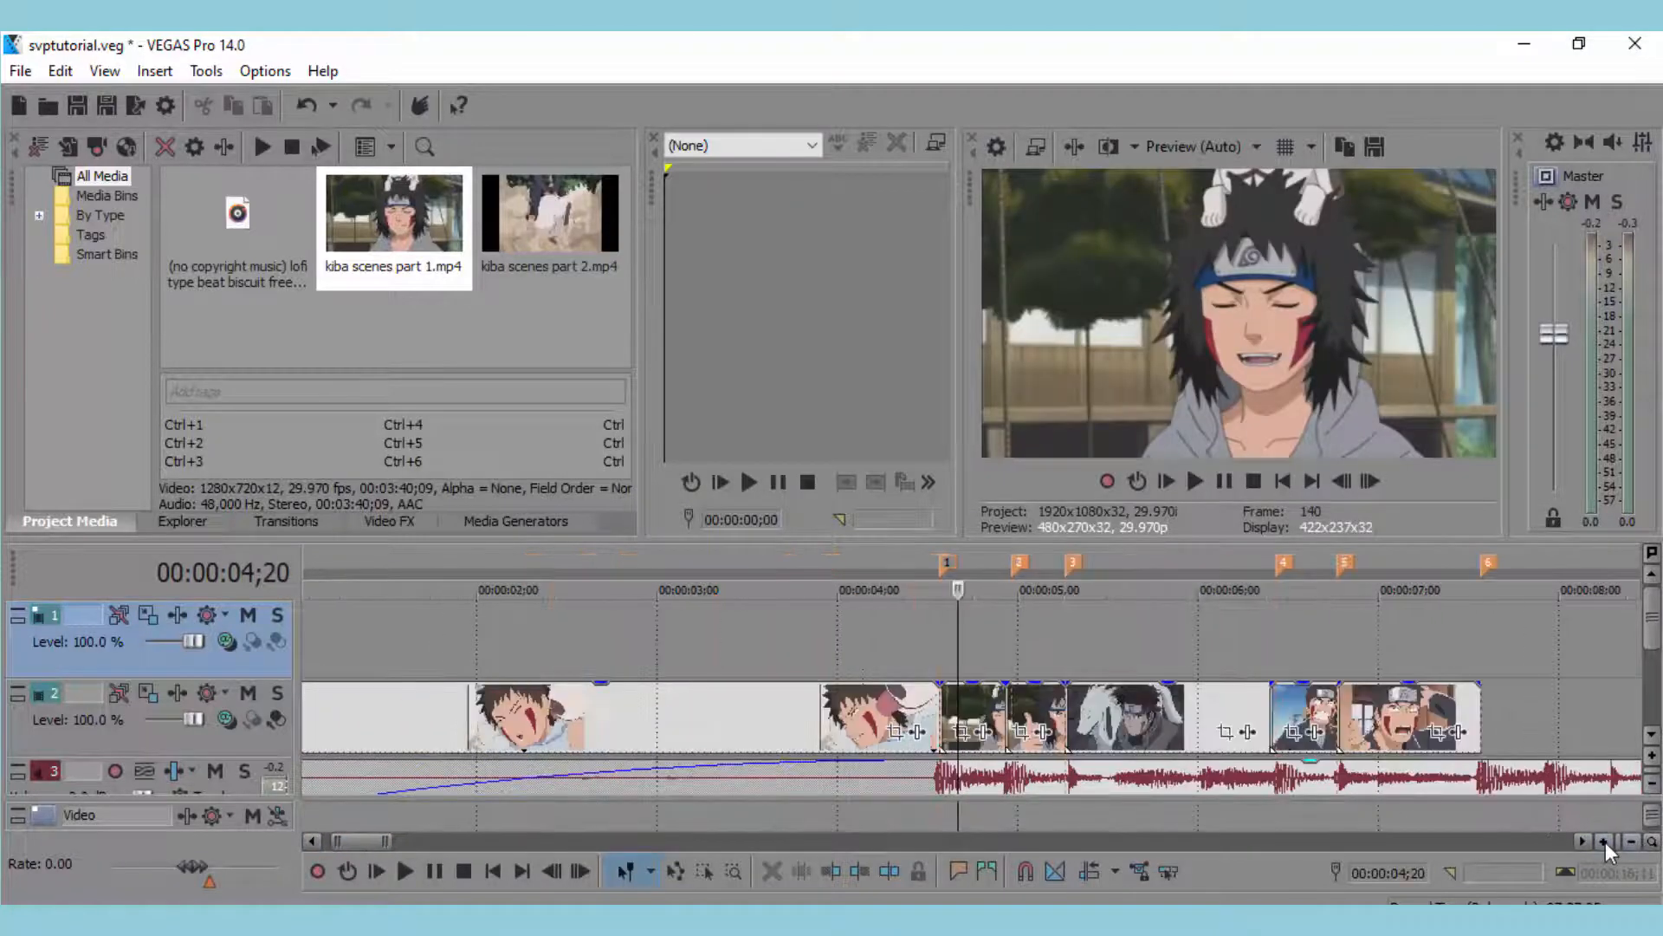
{"action": "left_click", "coordinate": [1604, 840]}
{"action": "left_click", "coordinate": [1605, 840]}
{"action": "left_click", "coordinate": [1605, 840]}
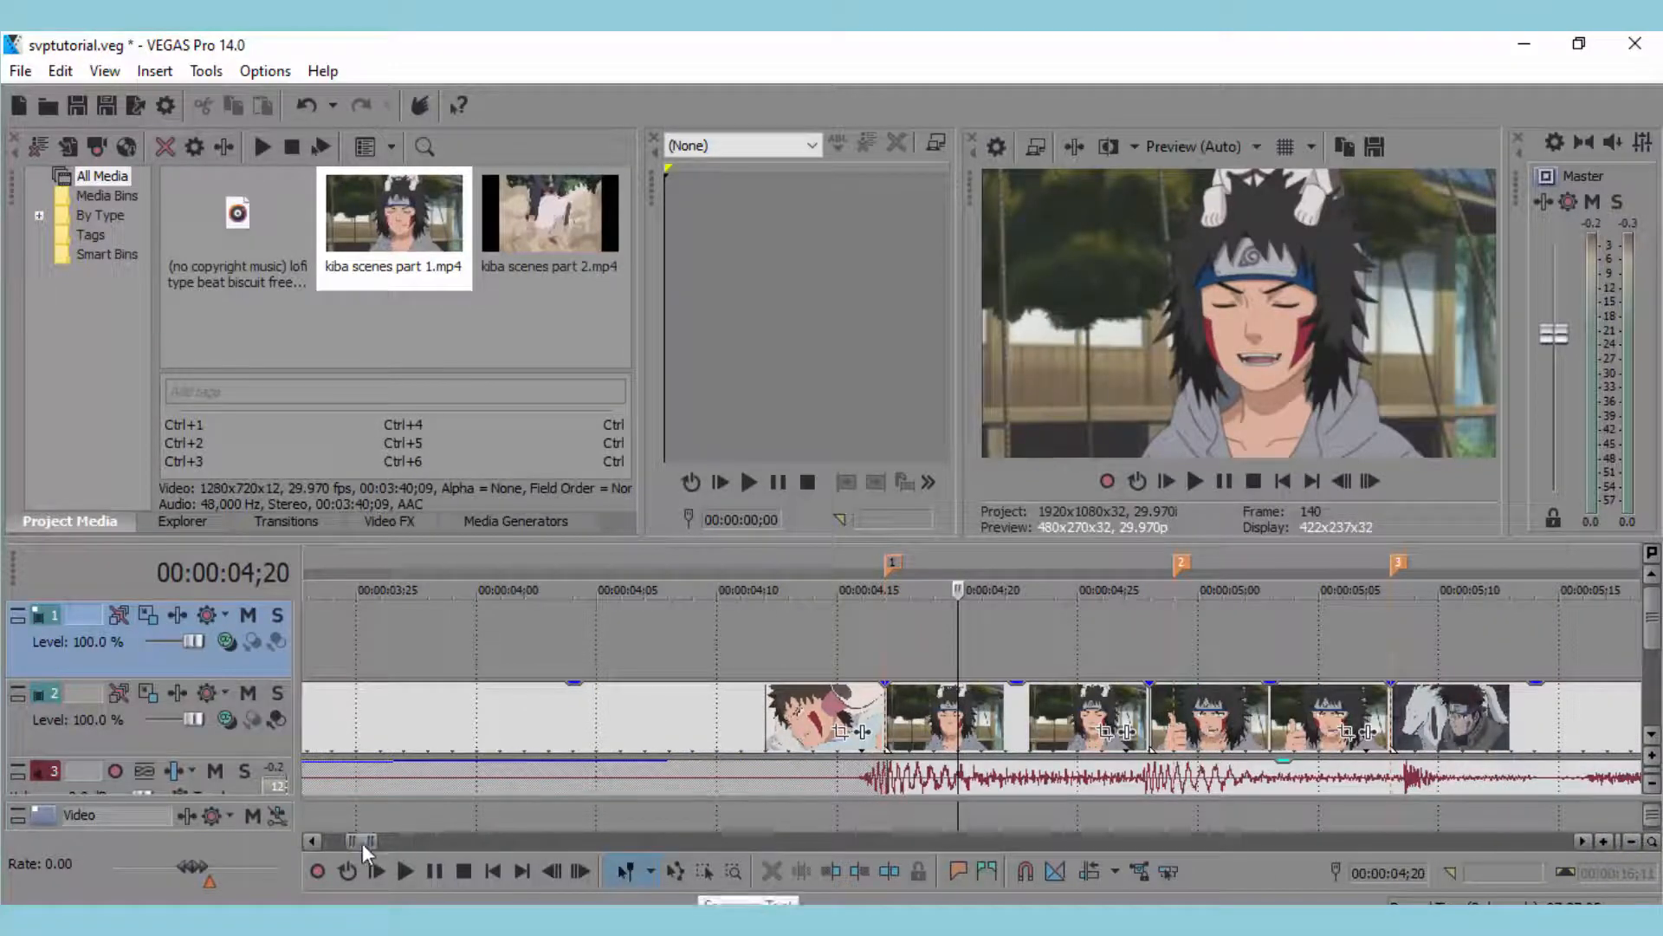
{"action": "left_click_drag", "start_coordinate": [362, 844], "coordinate": [367, 843]}
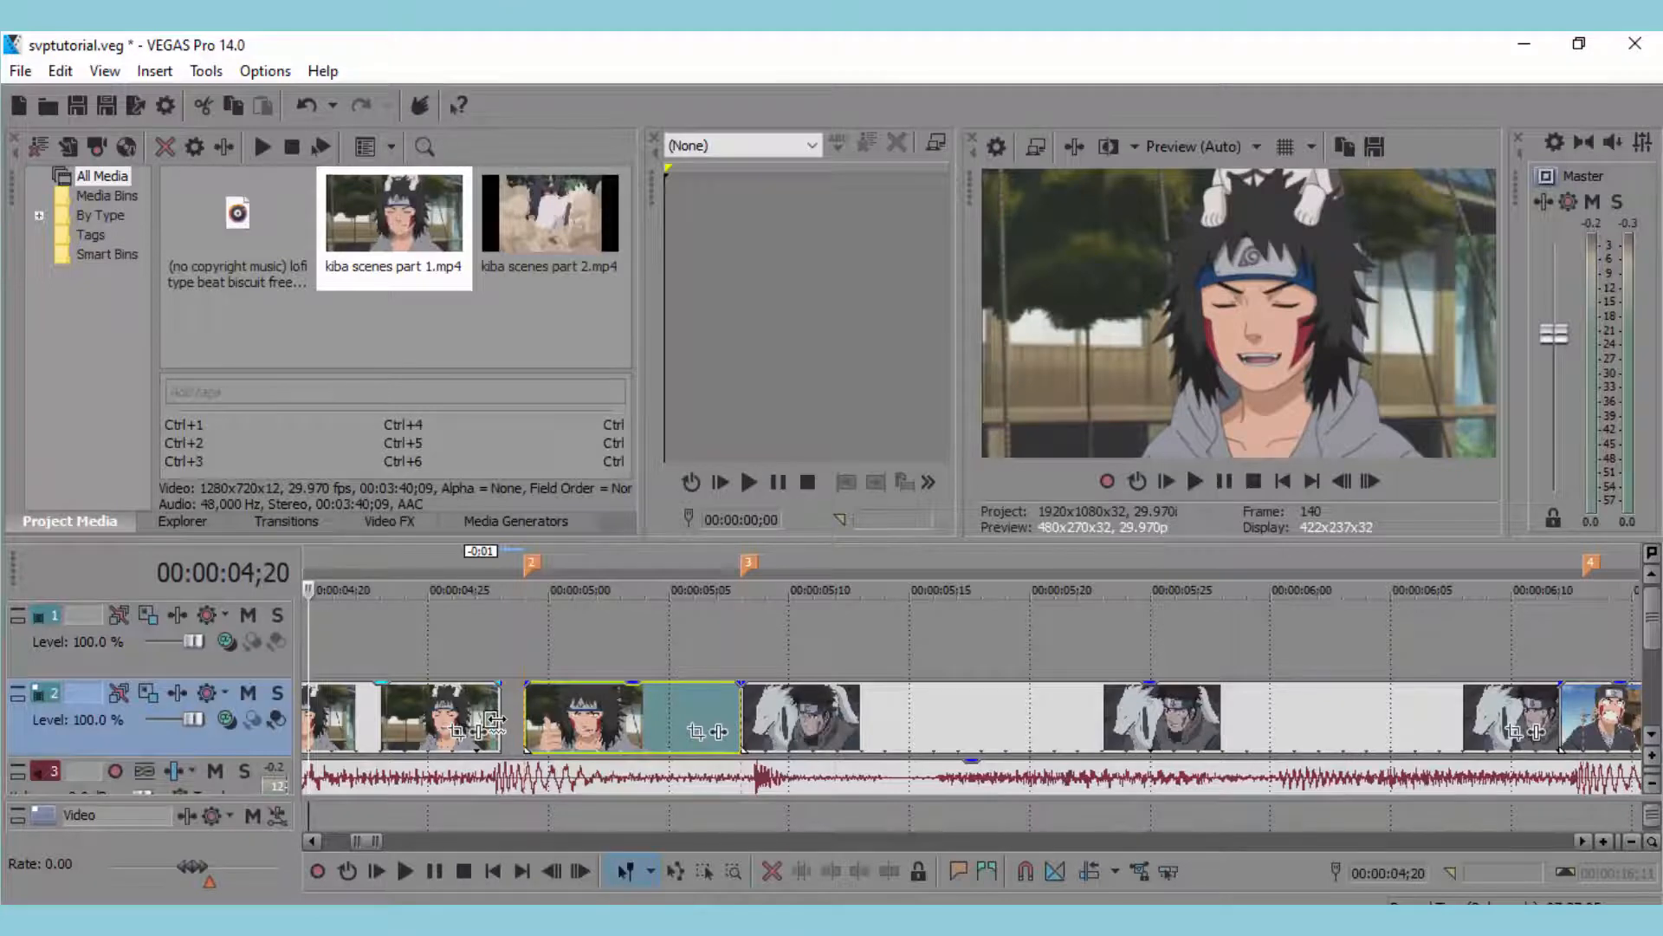
{"action": "left_click_drag", "start_coordinate": [498, 718], "coordinate": [520, 709]}
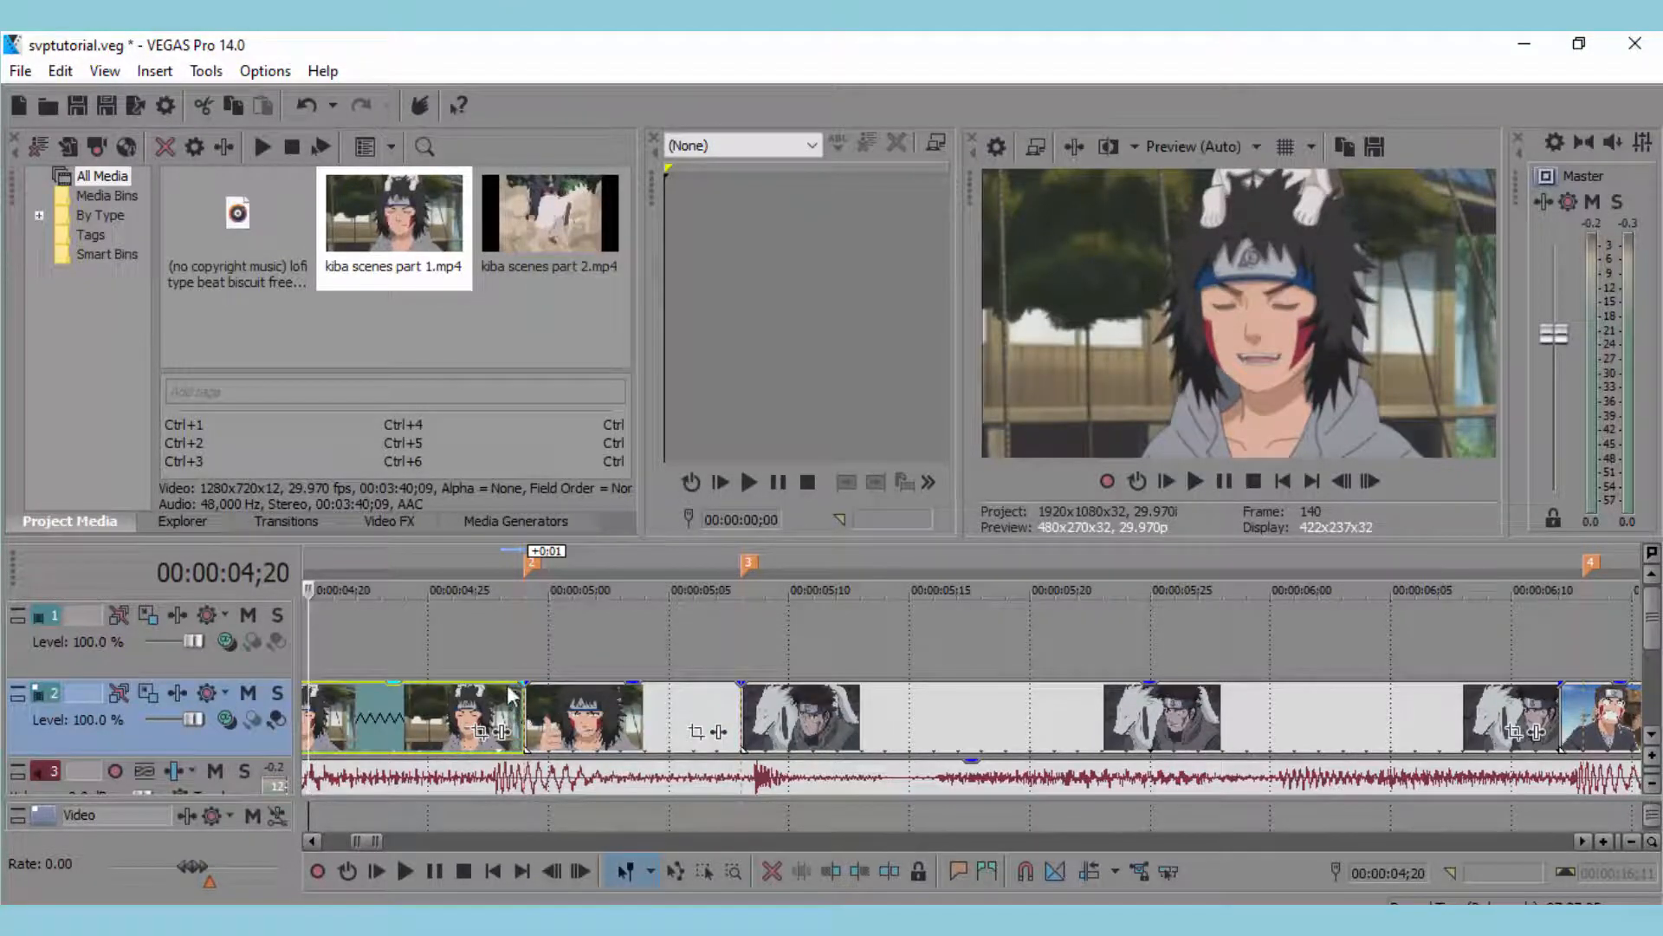
{"action": "left_click", "coordinate": [515, 673]}
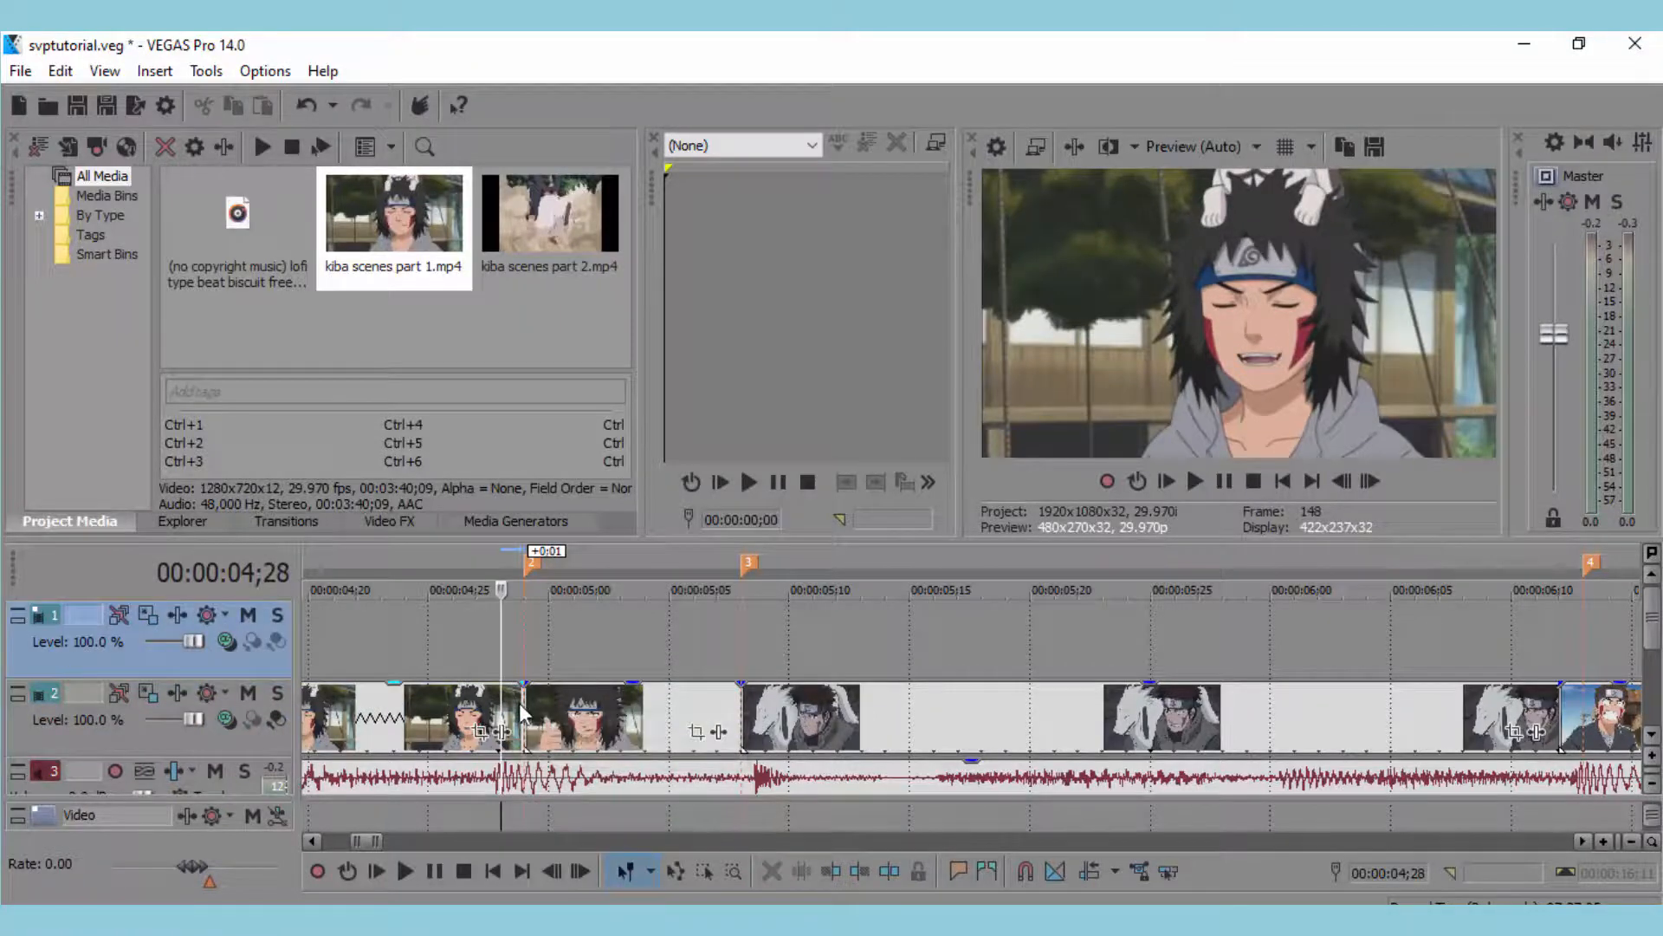
{"action": "mouse_move", "coordinate": [521, 712]}
{"action": "left_mouse_down"}
{"action": "mouse_move", "coordinate": [381, 723]}
{"action": "mouse_move", "coordinate": [519, 730]}
{"action": "left_mouse_up"}
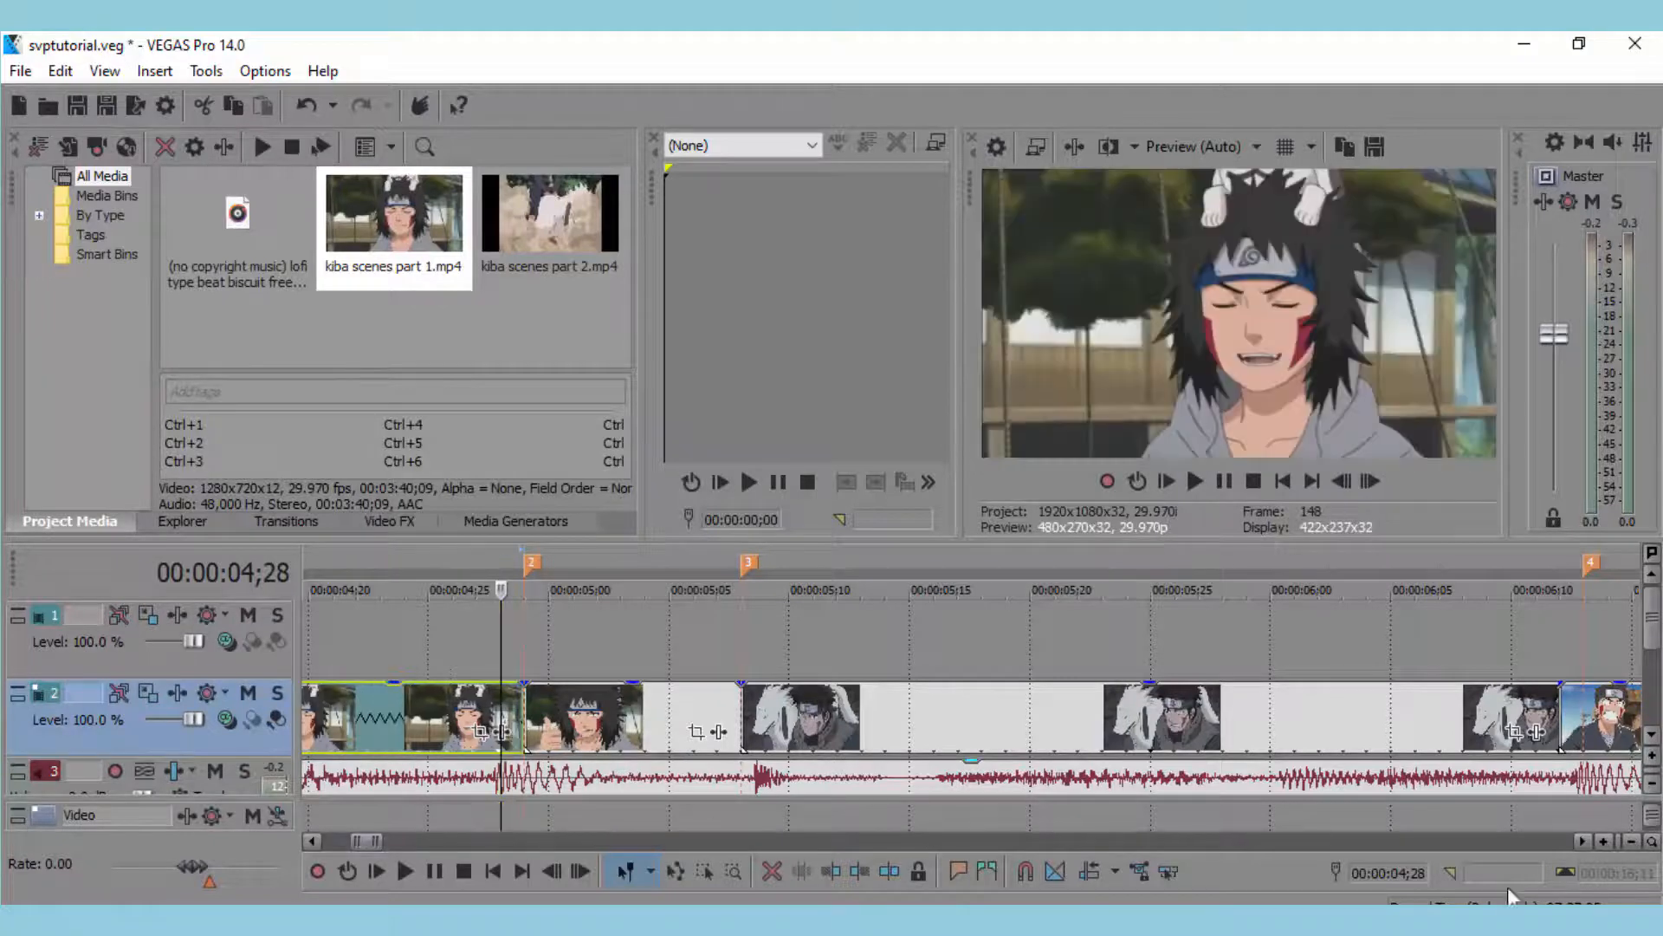
Adjust the clip edges at beat markers 4 and 5 so the cuts line up with the beats.
{"action": "left_click", "coordinate": [1632, 841]}
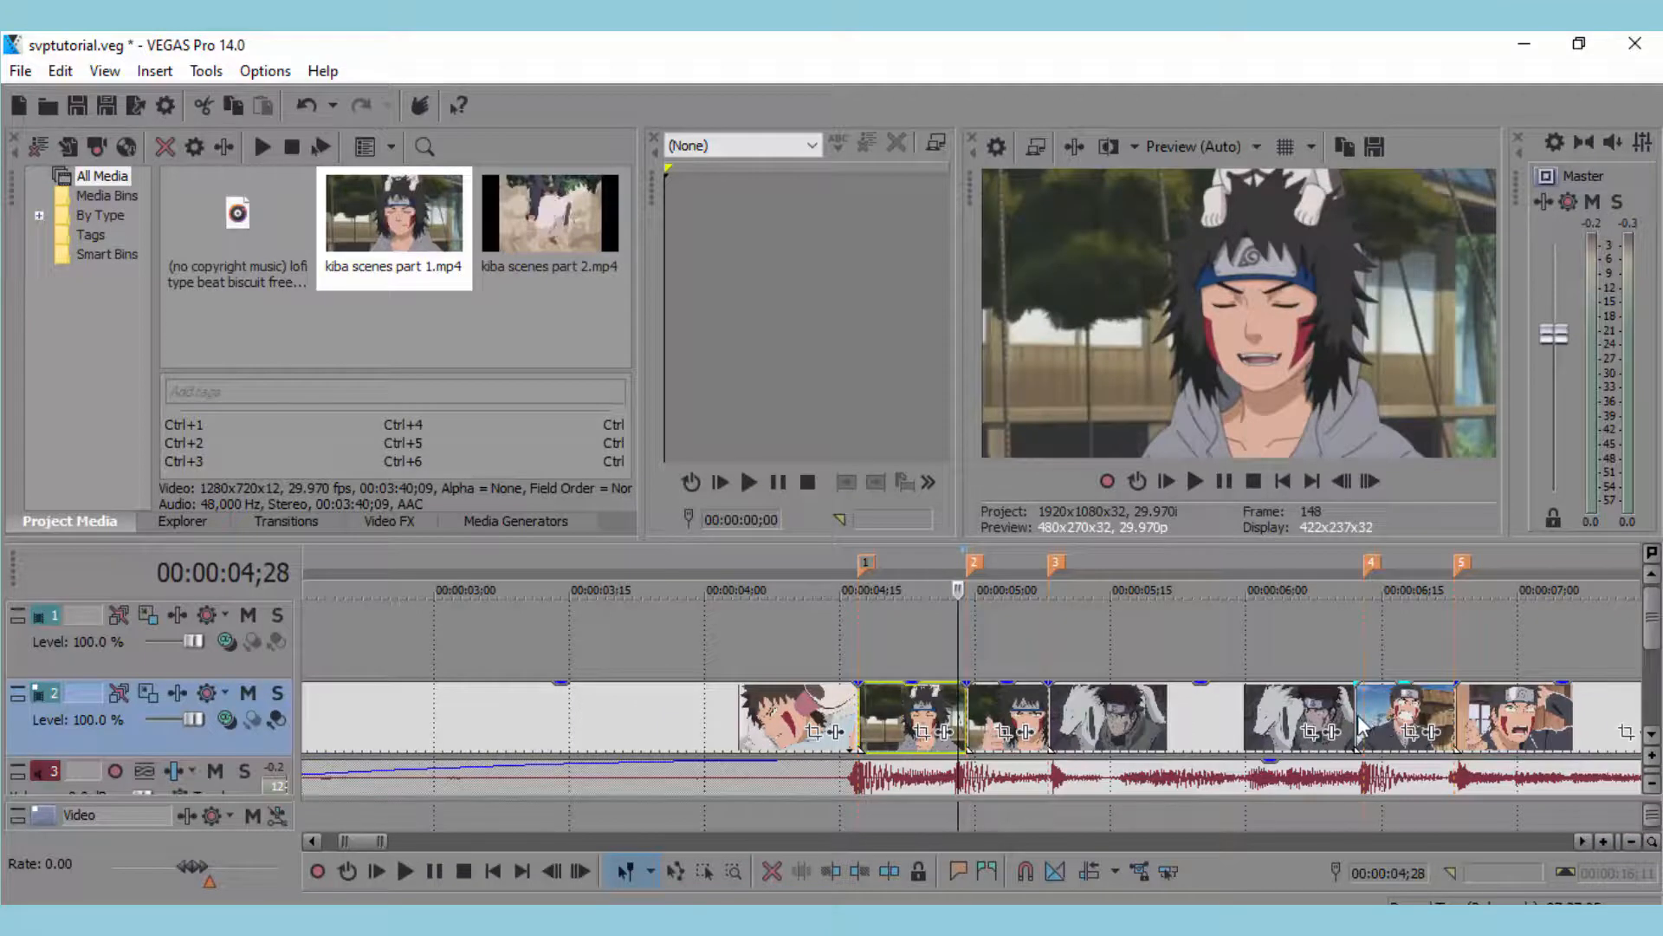
{"action": "left_click", "coordinate": [1362, 723]}
{"action": "left_click_drag", "start_coordinate": [1358, 728], "coordinate": [1459, 720]}
{"action": "left_click", "coordinate": [1630, 842]}
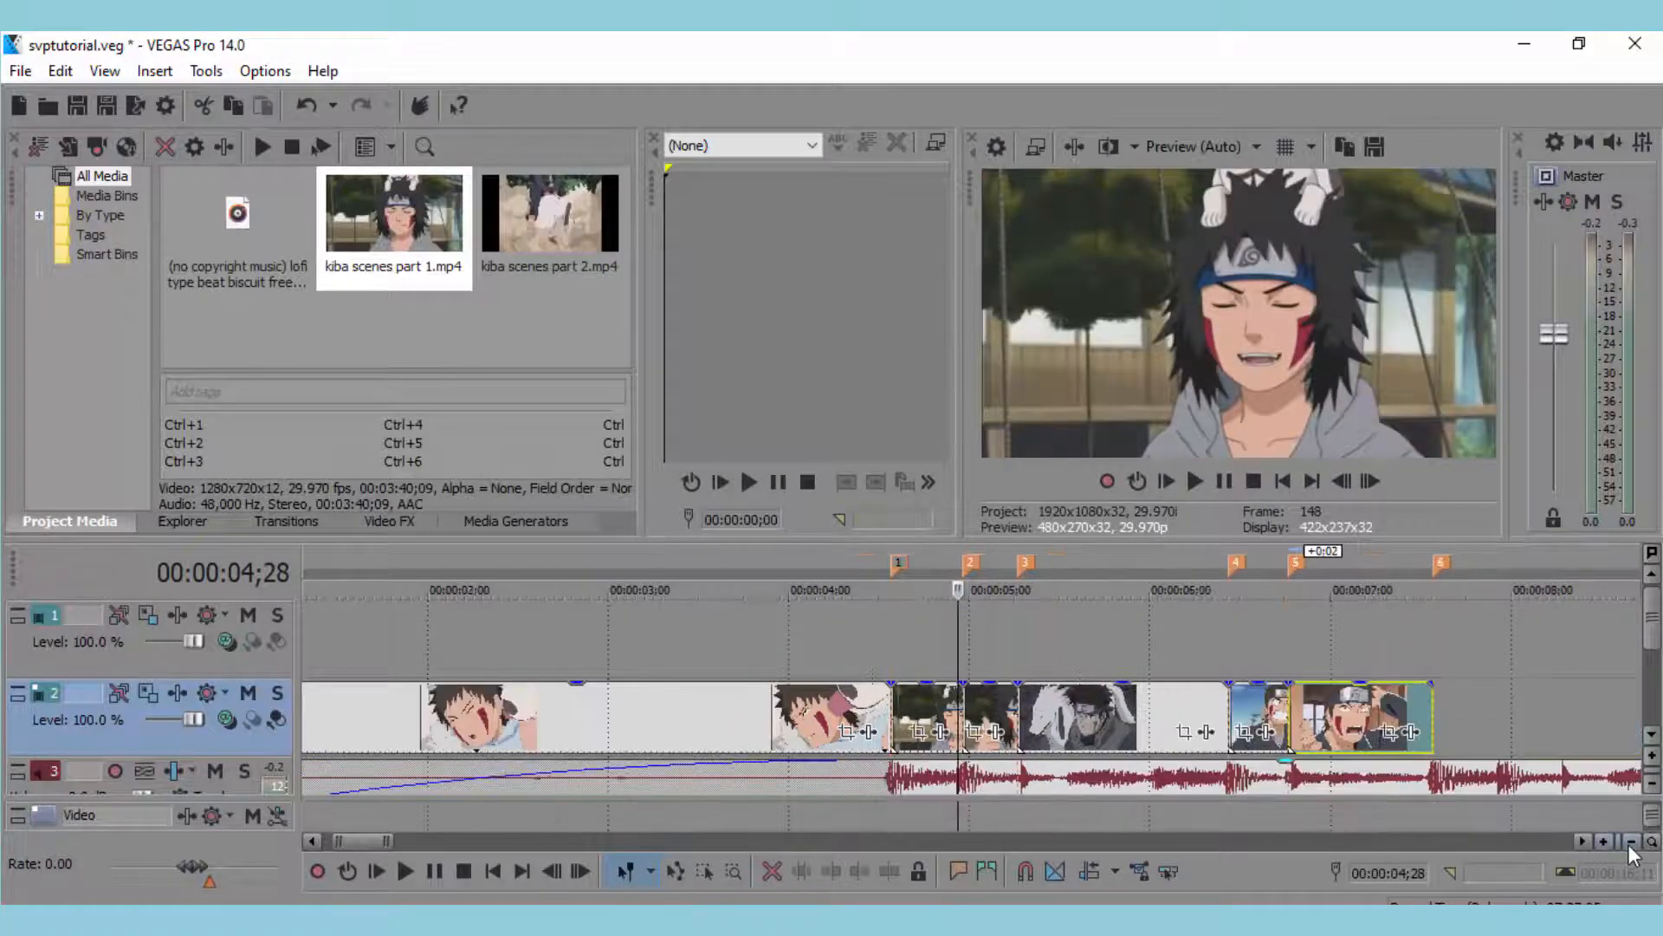
Play the sequence twice from just before beat marker 1 and scrub back through the first clips to check the cuts' timing.
{"action": "left_click", "coordinate": [875, 641]}
{"action": "left_click", "coordinate": [1195, 479]}
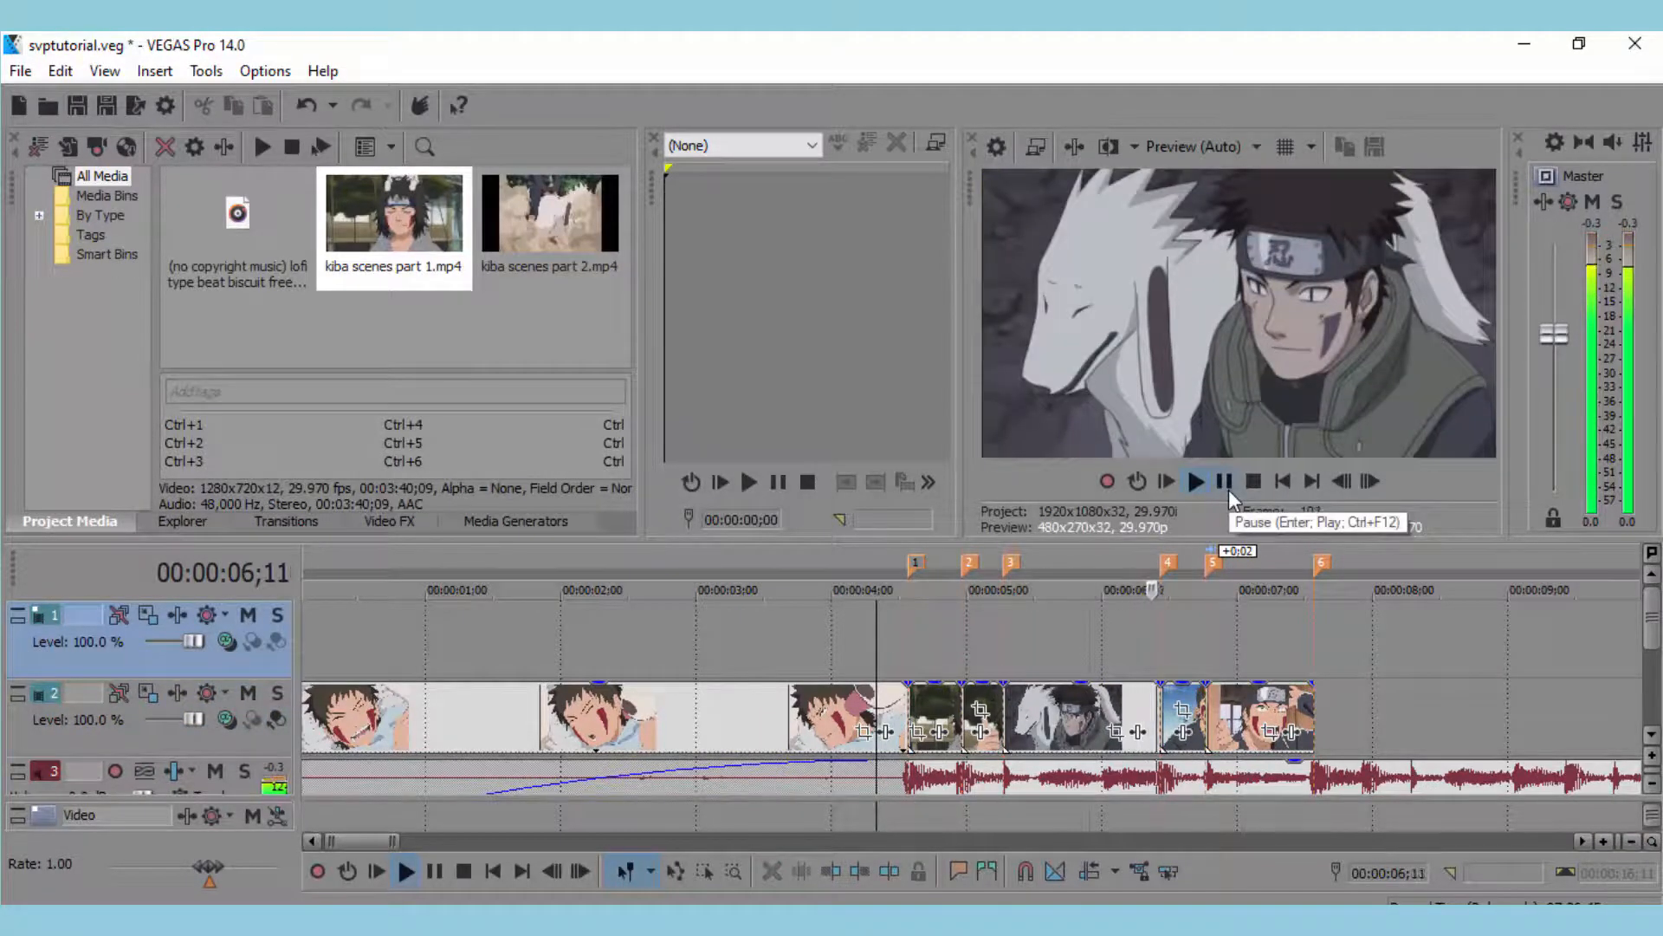
{"action": "key", "text": "space"}
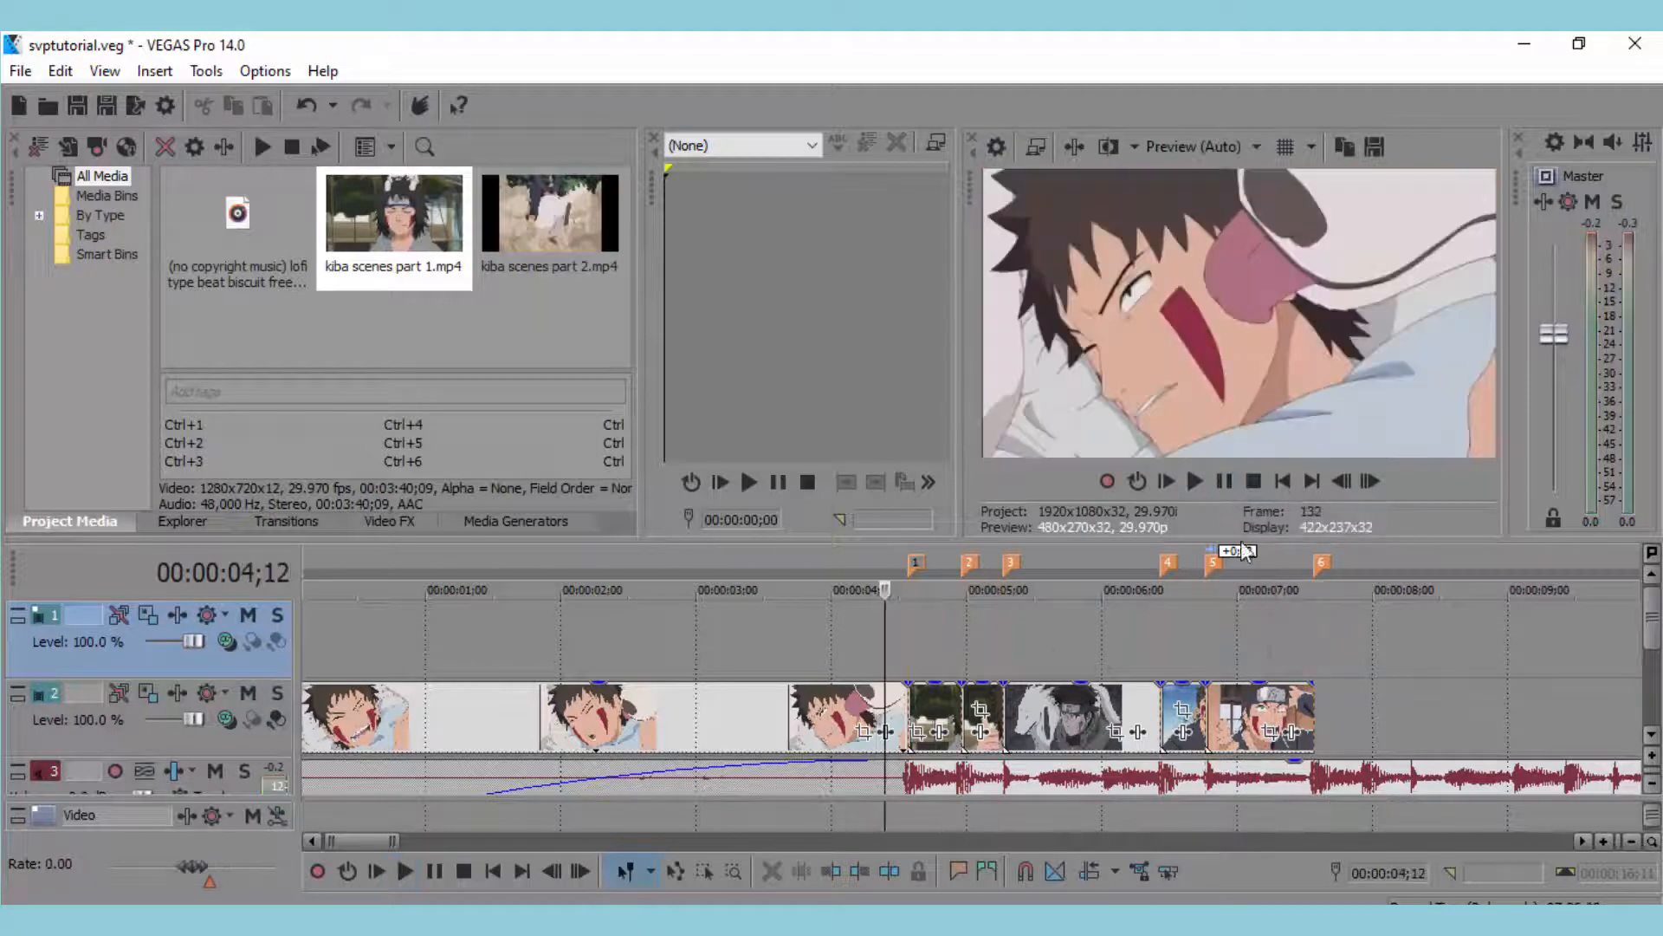
{"action": "left_click", "coordinate": [1199, 487]}
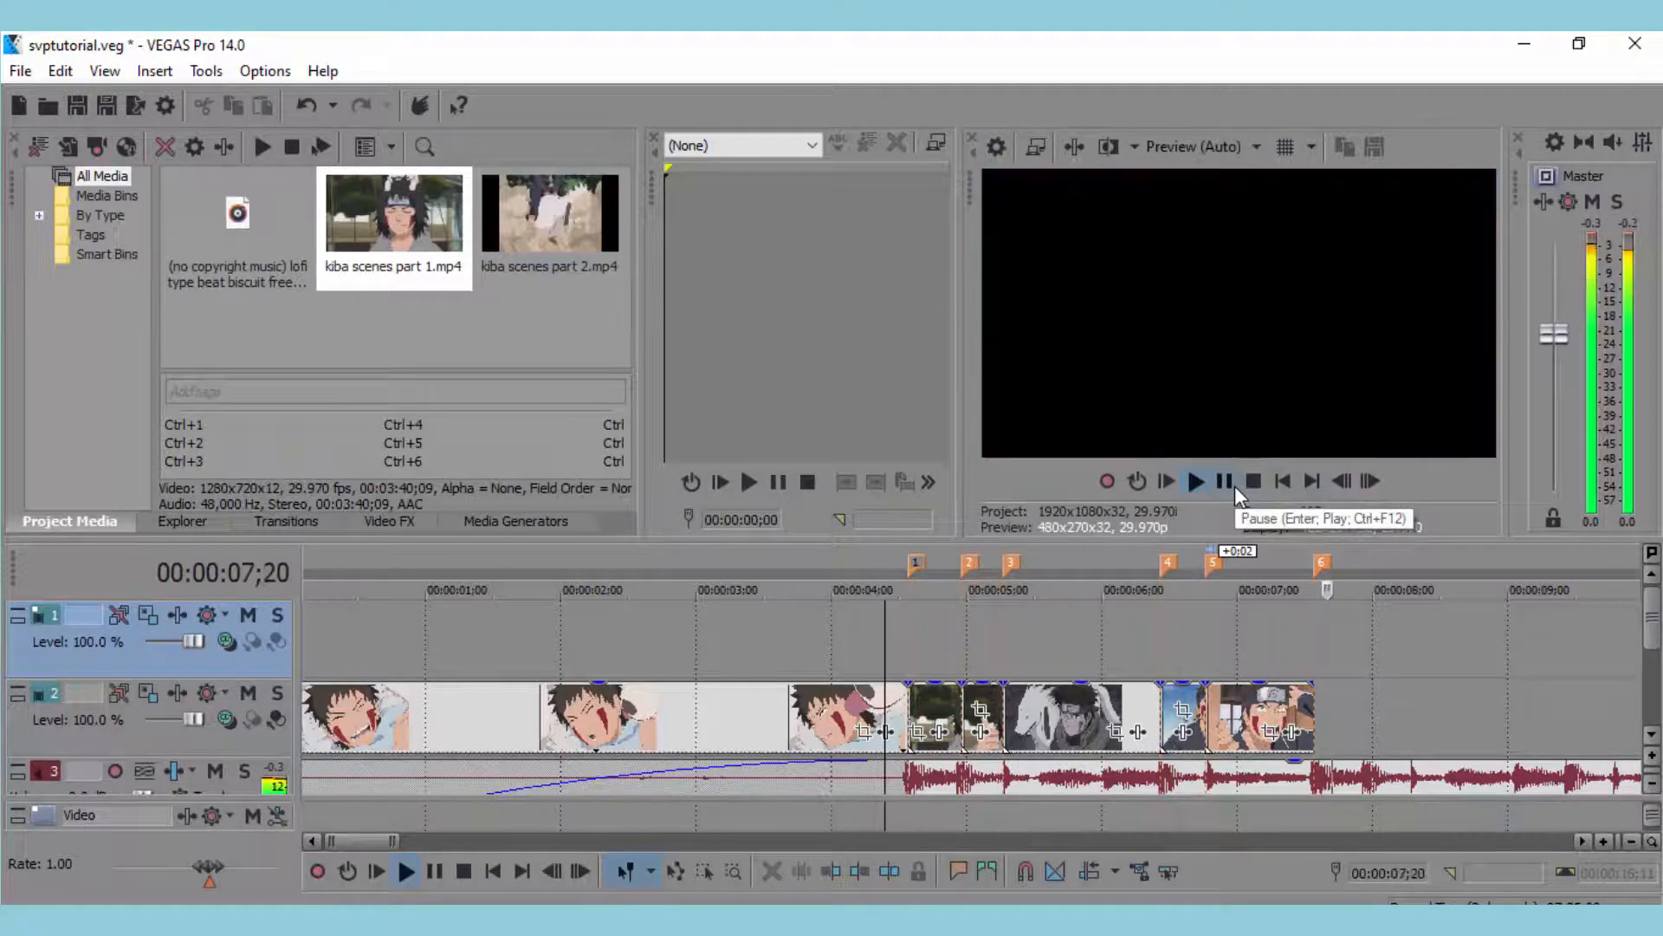
{"action": "left_click", "coordinate": [1235, 485]}
{"action": "left_click_drag", "start_coordinate": [974, 612], "coordinate": [935, 661]}
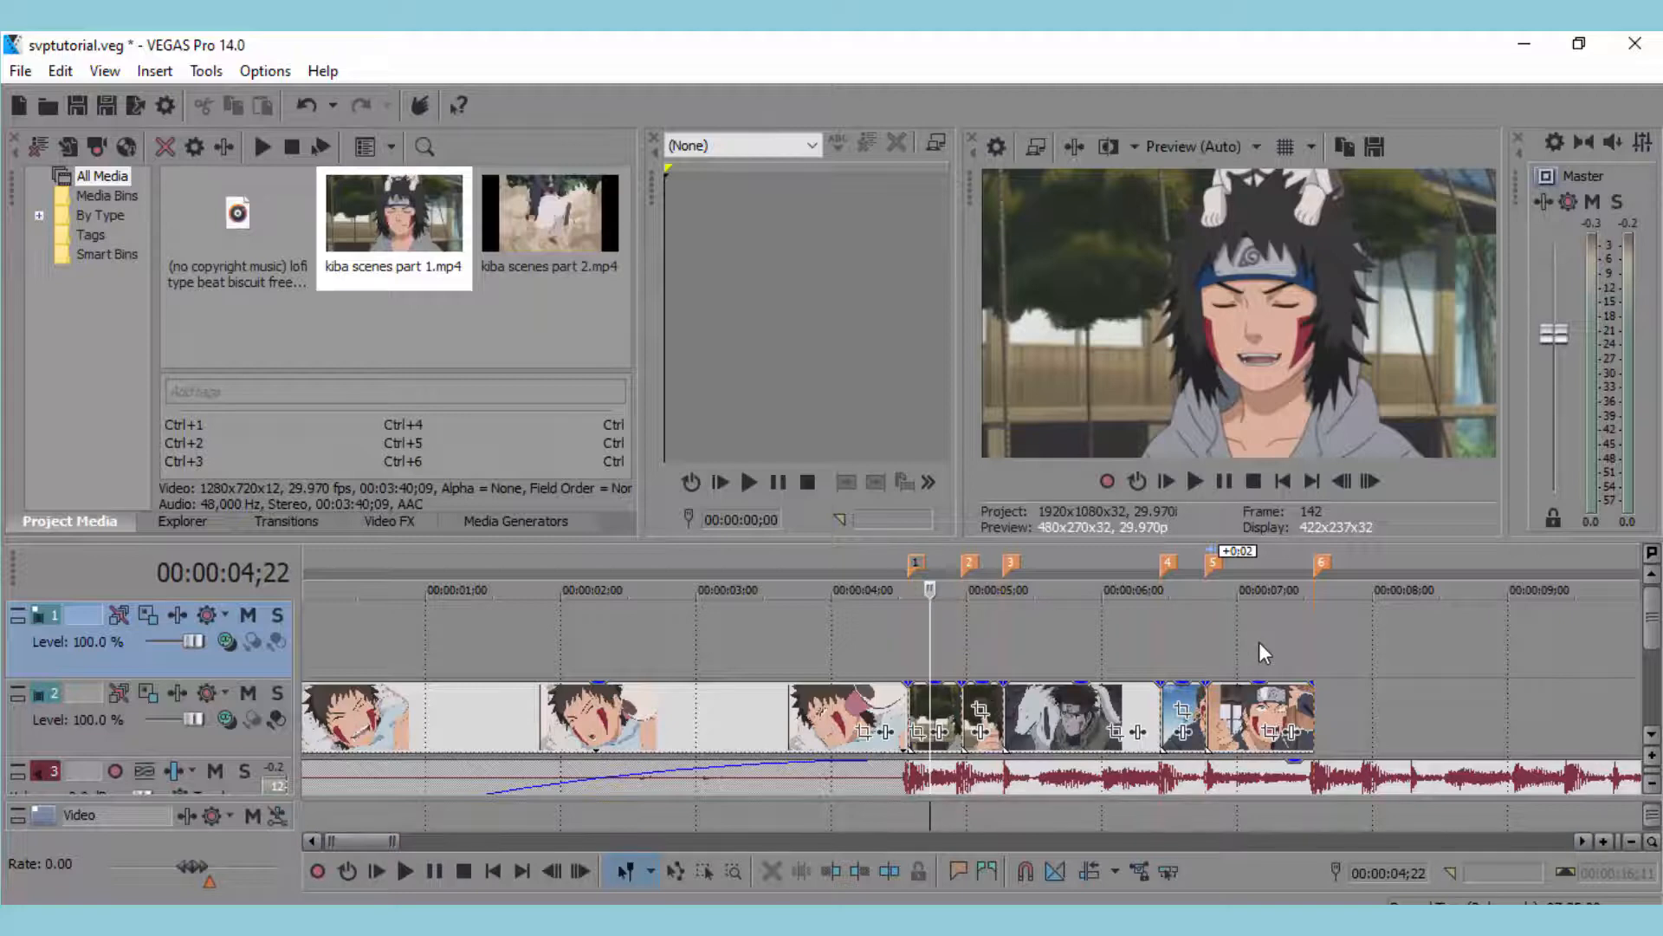
{"action": "left_click", "coordinate": [1243, 716]}
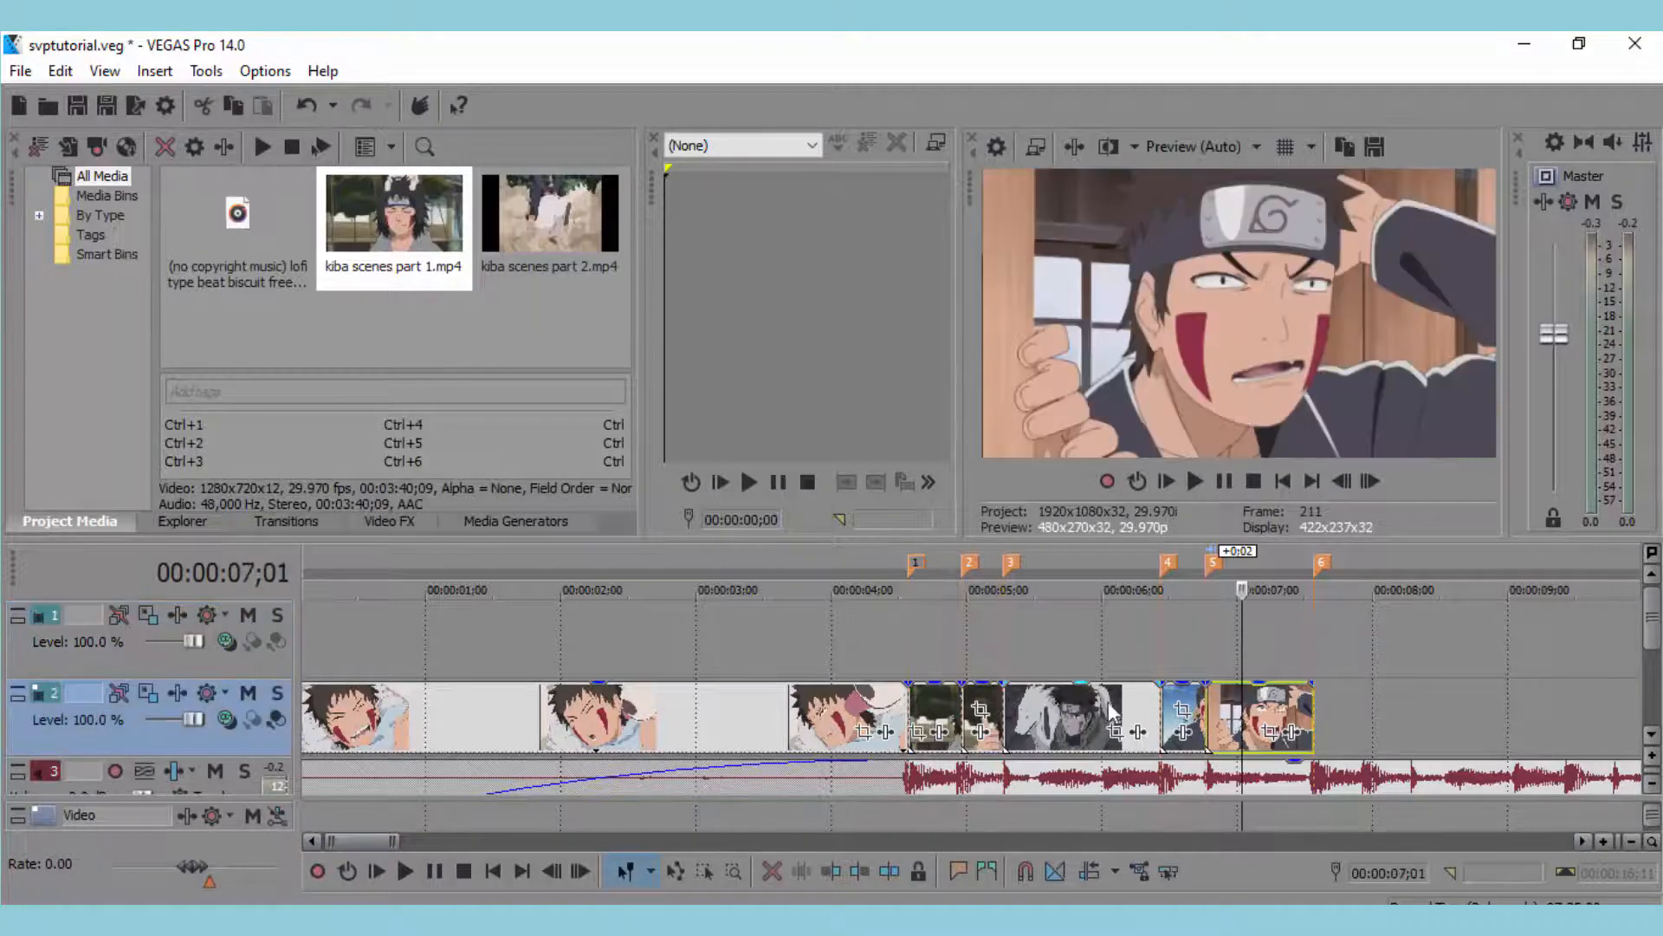
{"action": "left_click", "coordinate": [1186, 710]}
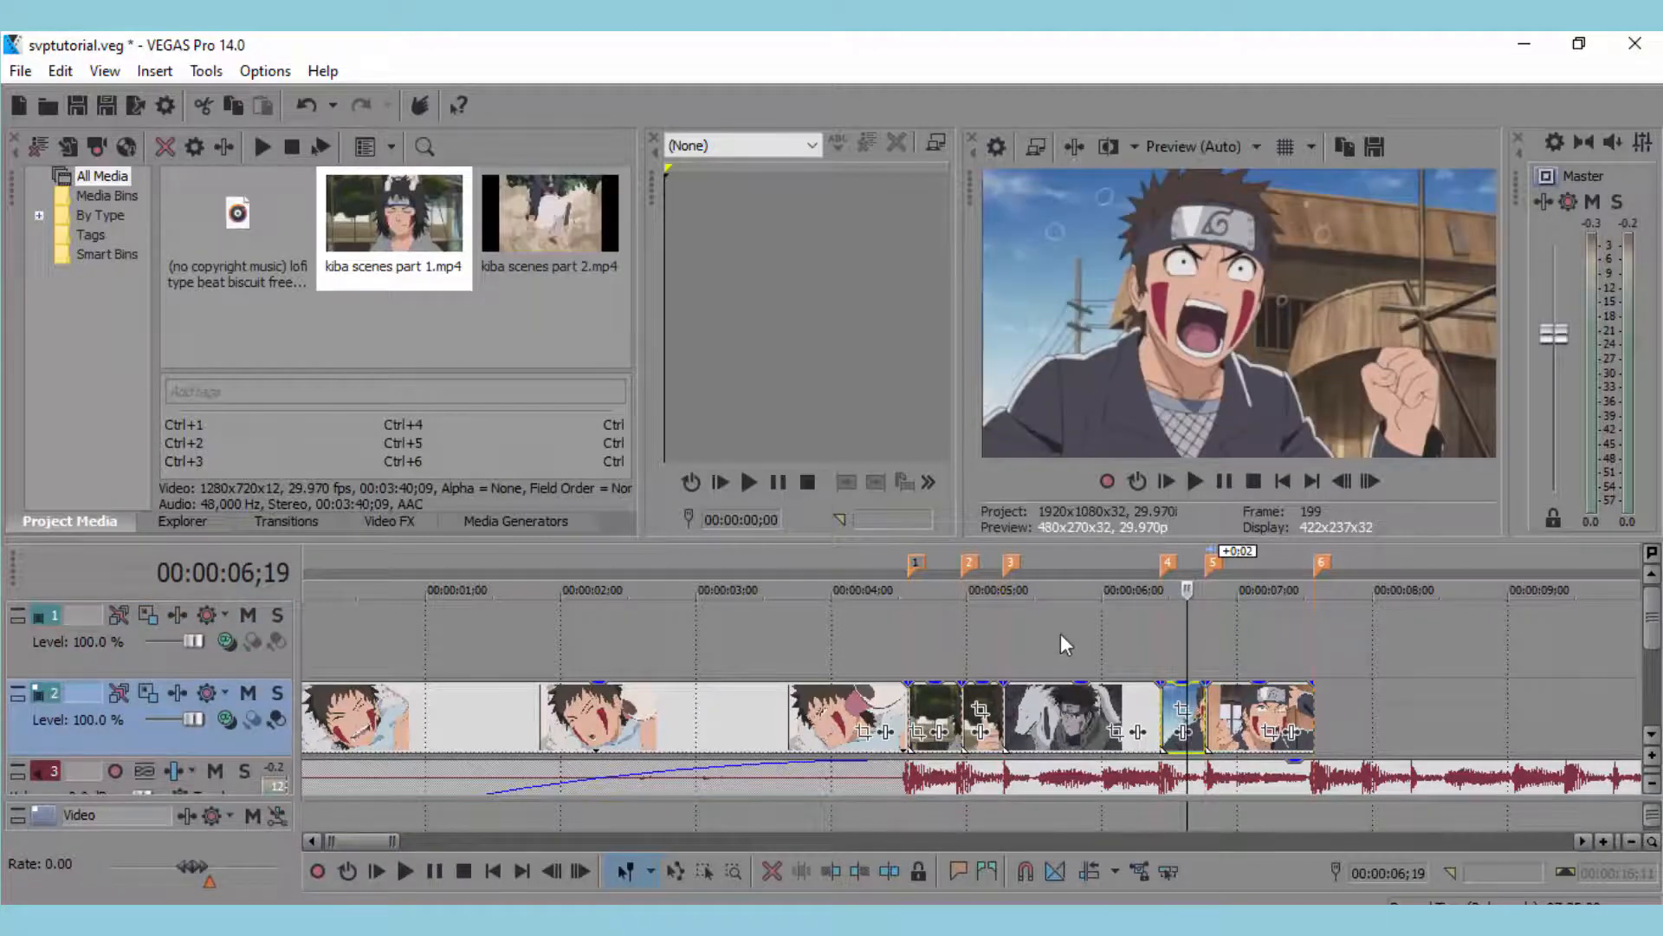
{"action": "left_click", "coordinate": [1137, 732]}
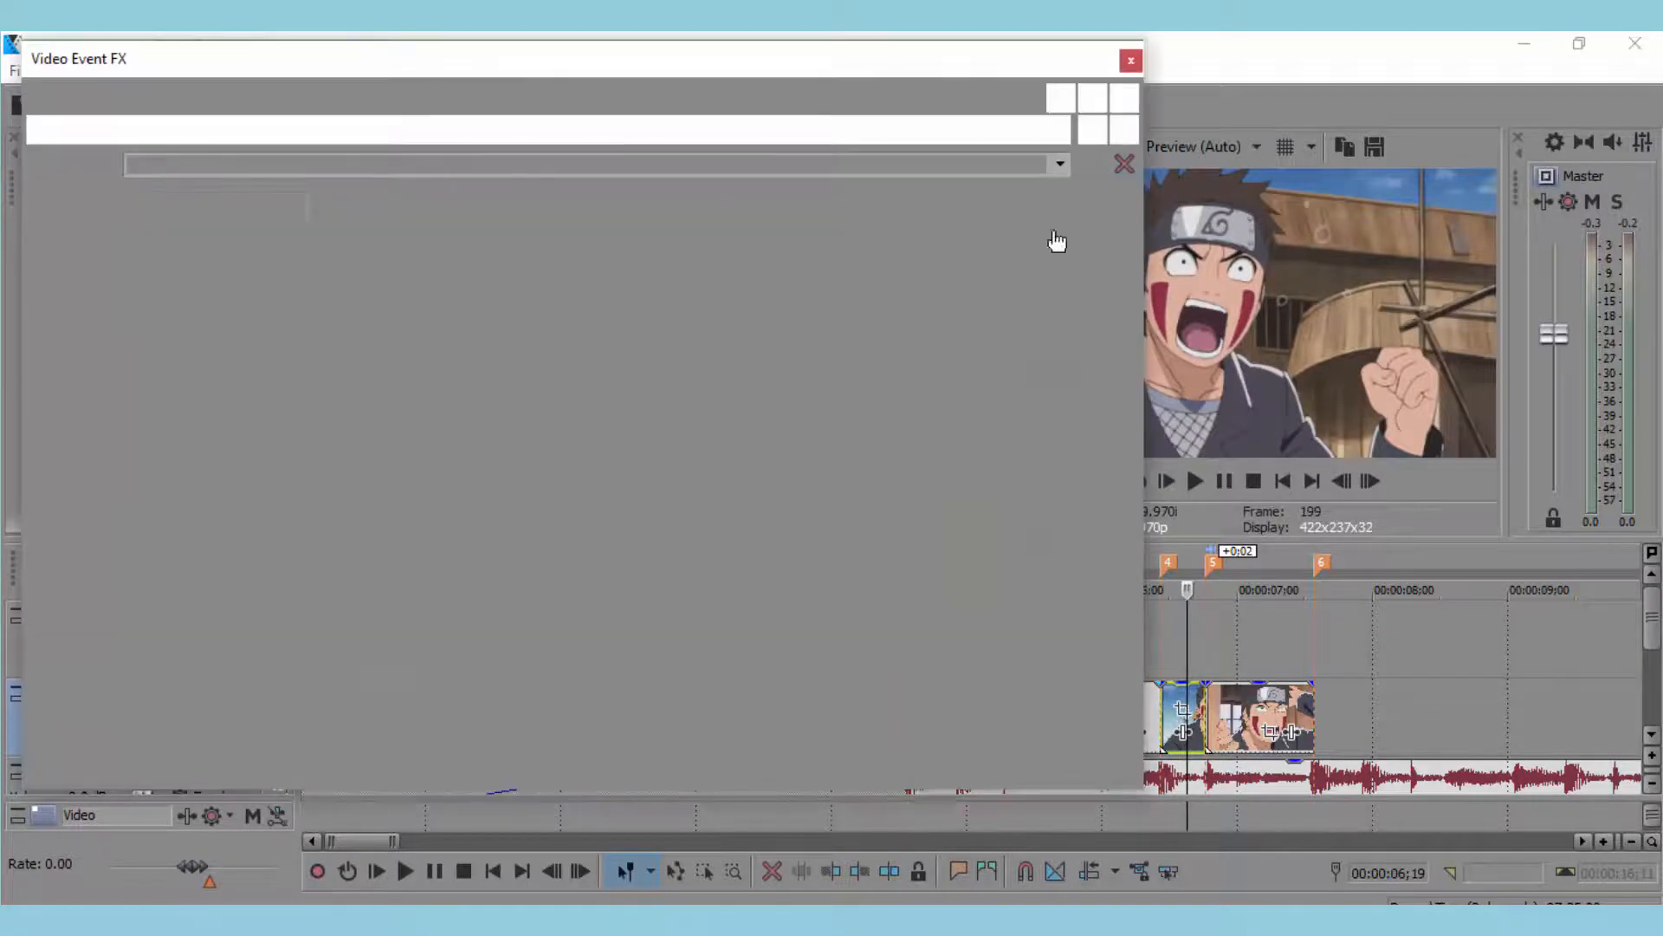
{"action": "left_click", "coordinate": [1131, 61]}
Crop the clip between beat markers 4 and 5 to about 825 x 453 around the character's face, using Event Pan/Crop.
{"action": "key", "text": "Left"}
{"action": "key", "text": "Left"}
{"action": "key", "text": "Left"}
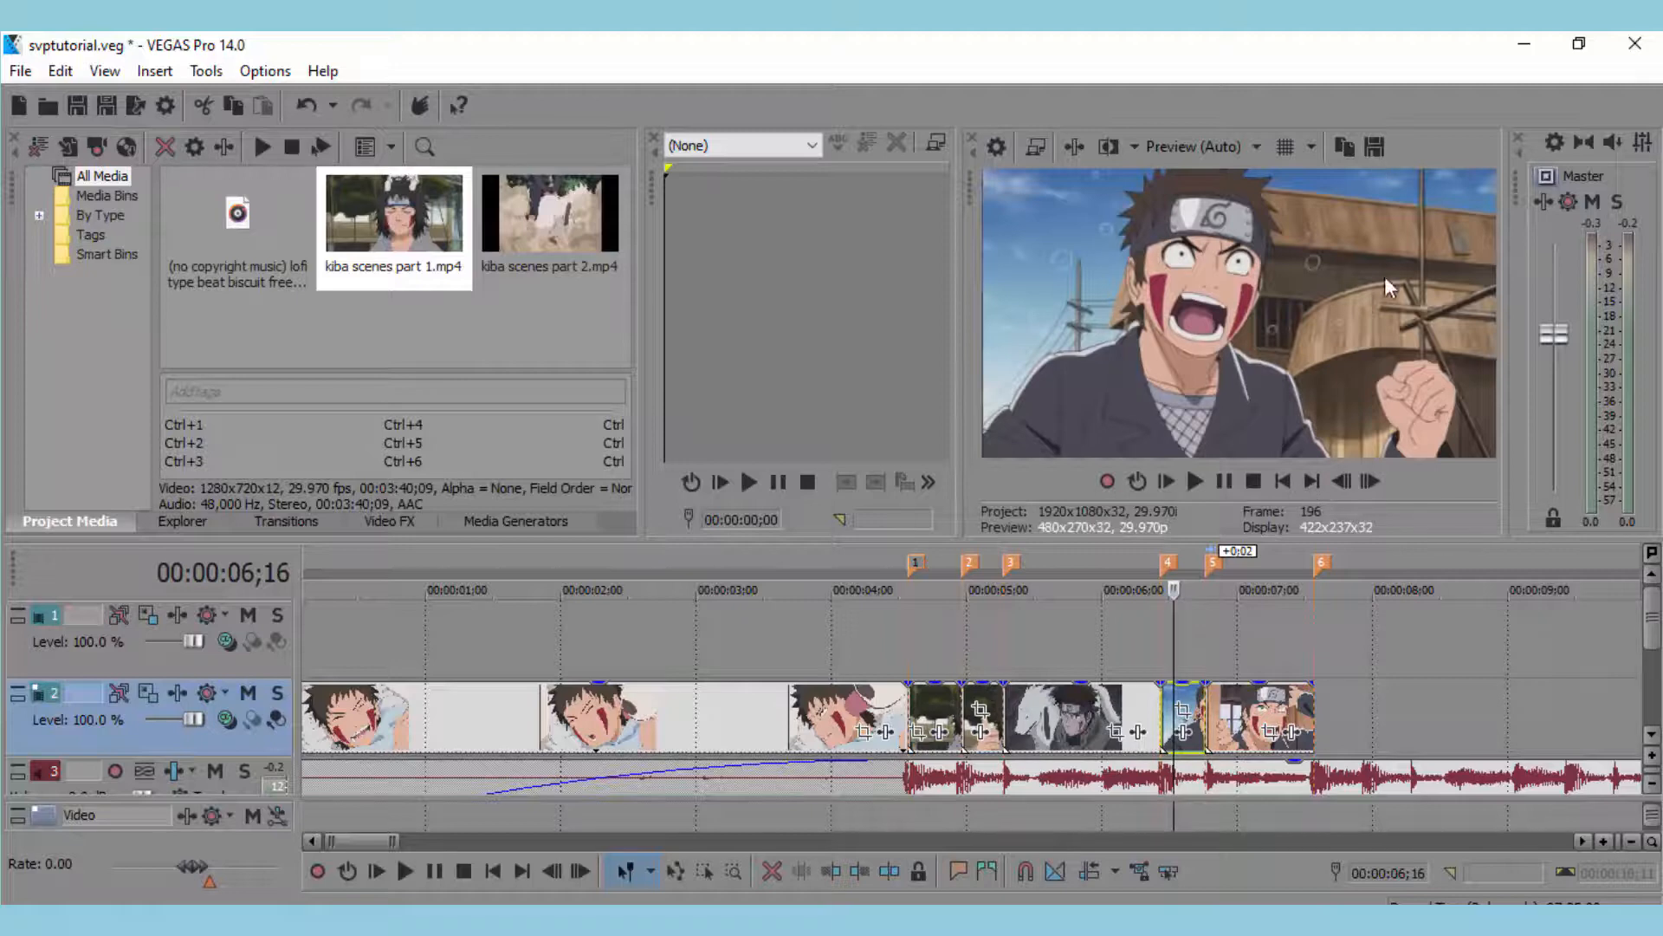
{"action": "left_click", "coordinate": [1183, 710]}
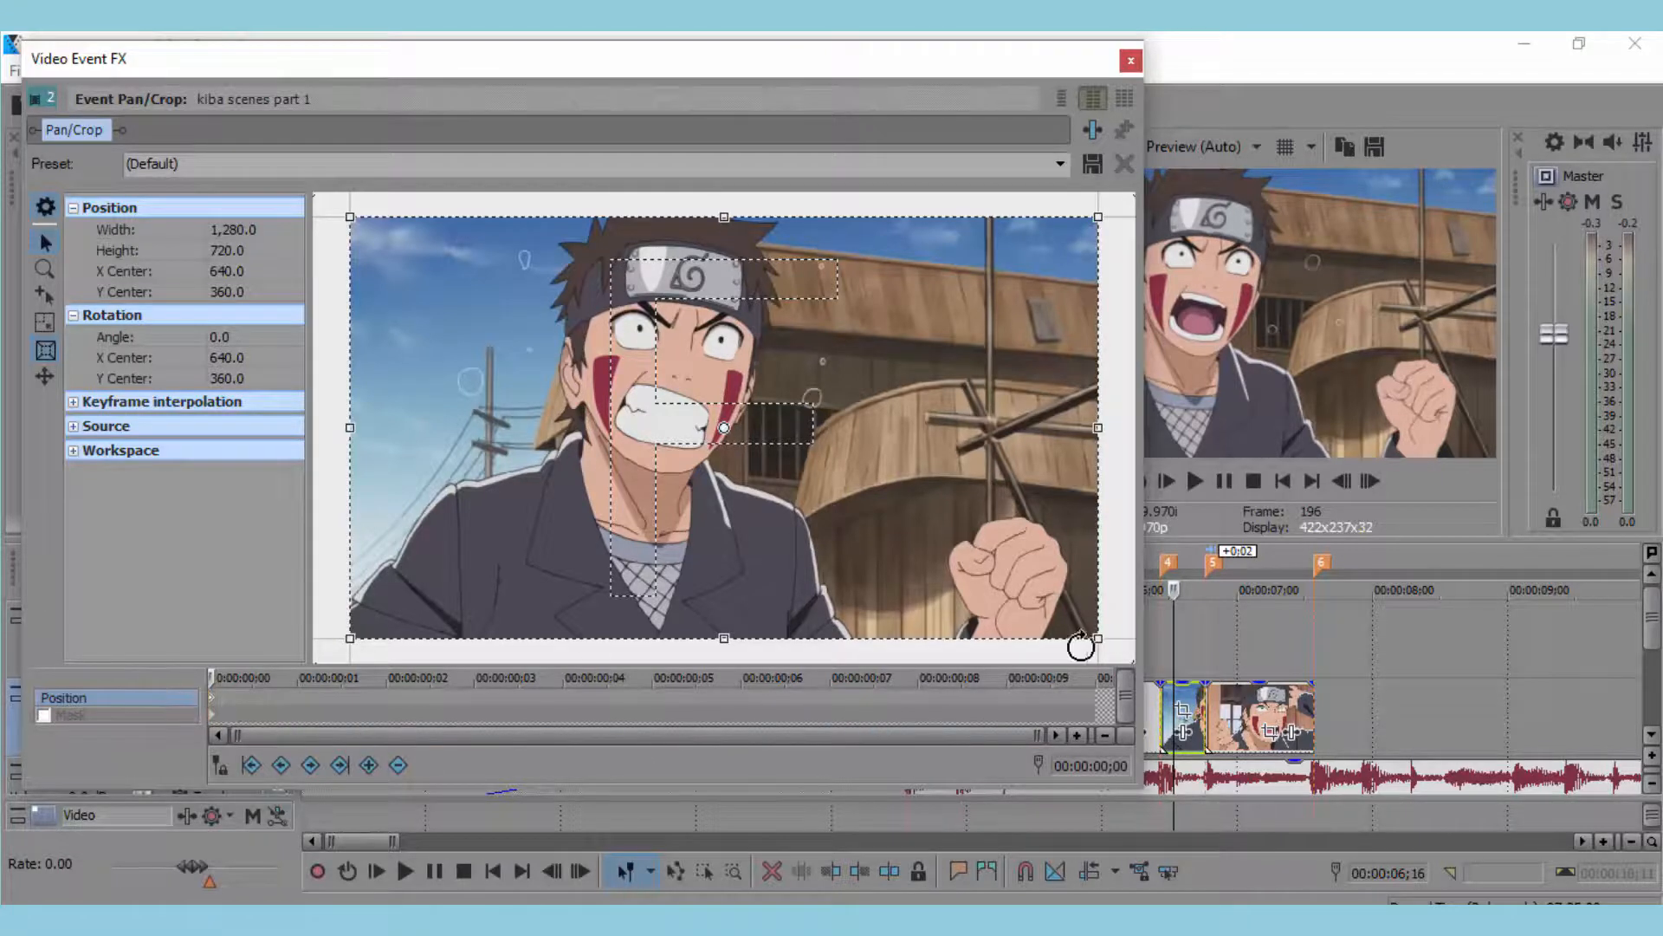
{"action": "left_click_drag", "start_coordinate": [1062, 616], "coordinate": [966, 559]}
{"action": "left_click_drag", "start_coordinate": [801, 452], "coordinate": [764, 430]}
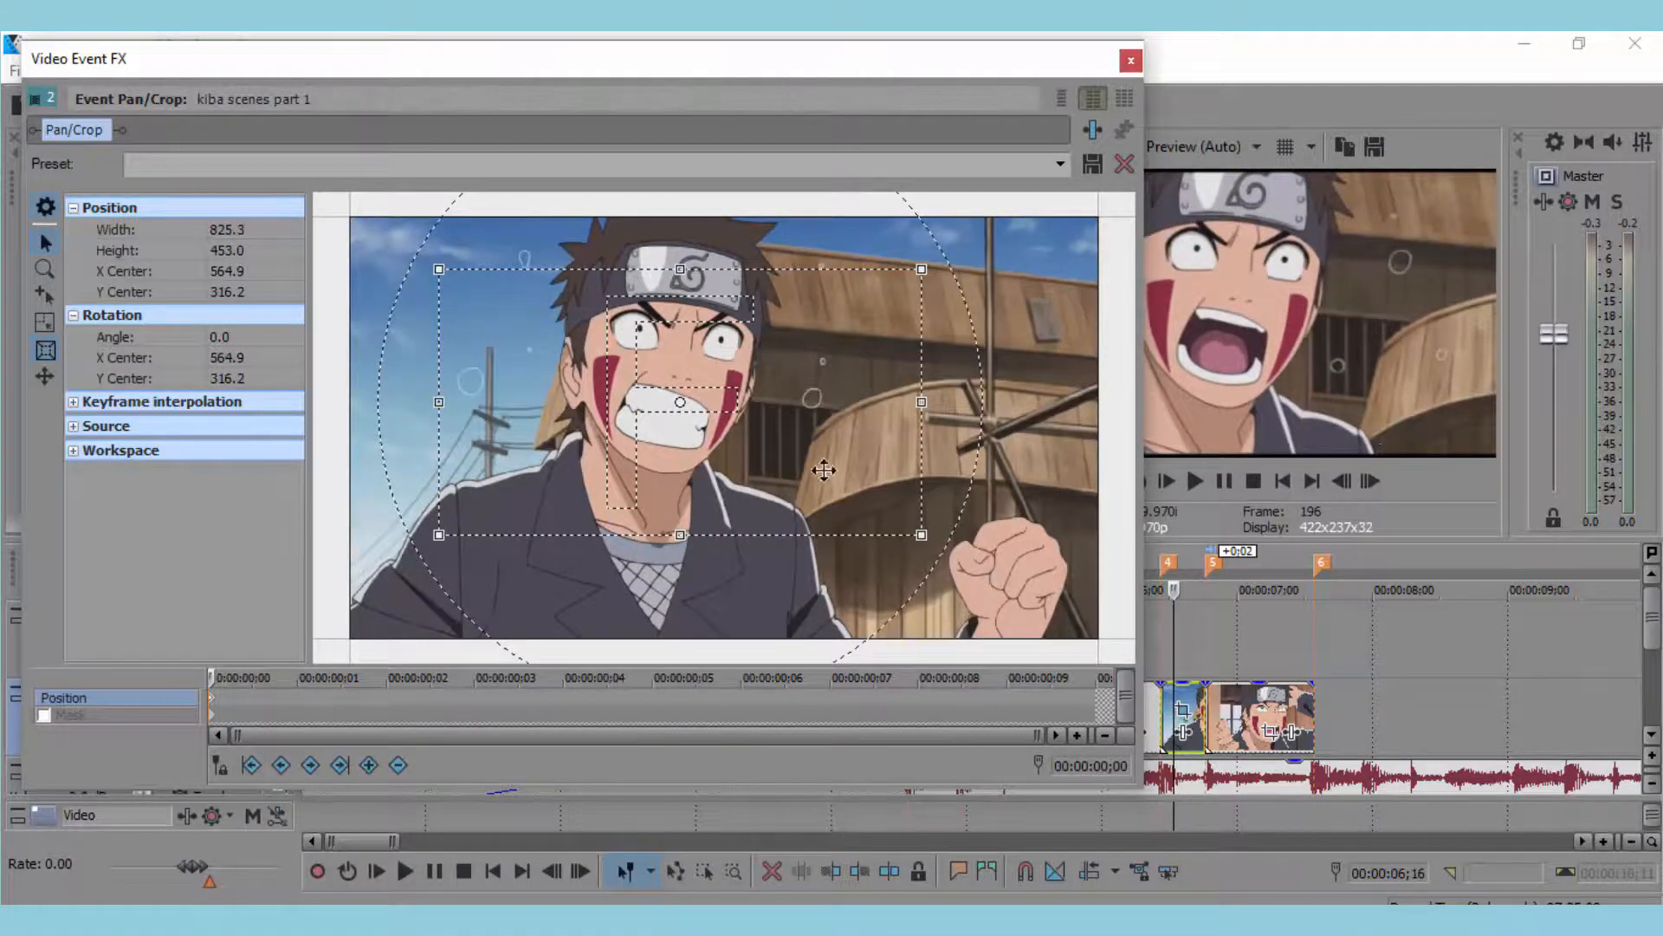
Enlarge the crop frame to about 1,021 x 549, match it to the output aspect and close the Event Pan/Crop window.
{"action": "left_click_drag", "start_coordinate": [922, 534], "coordinate": [934, 564]}
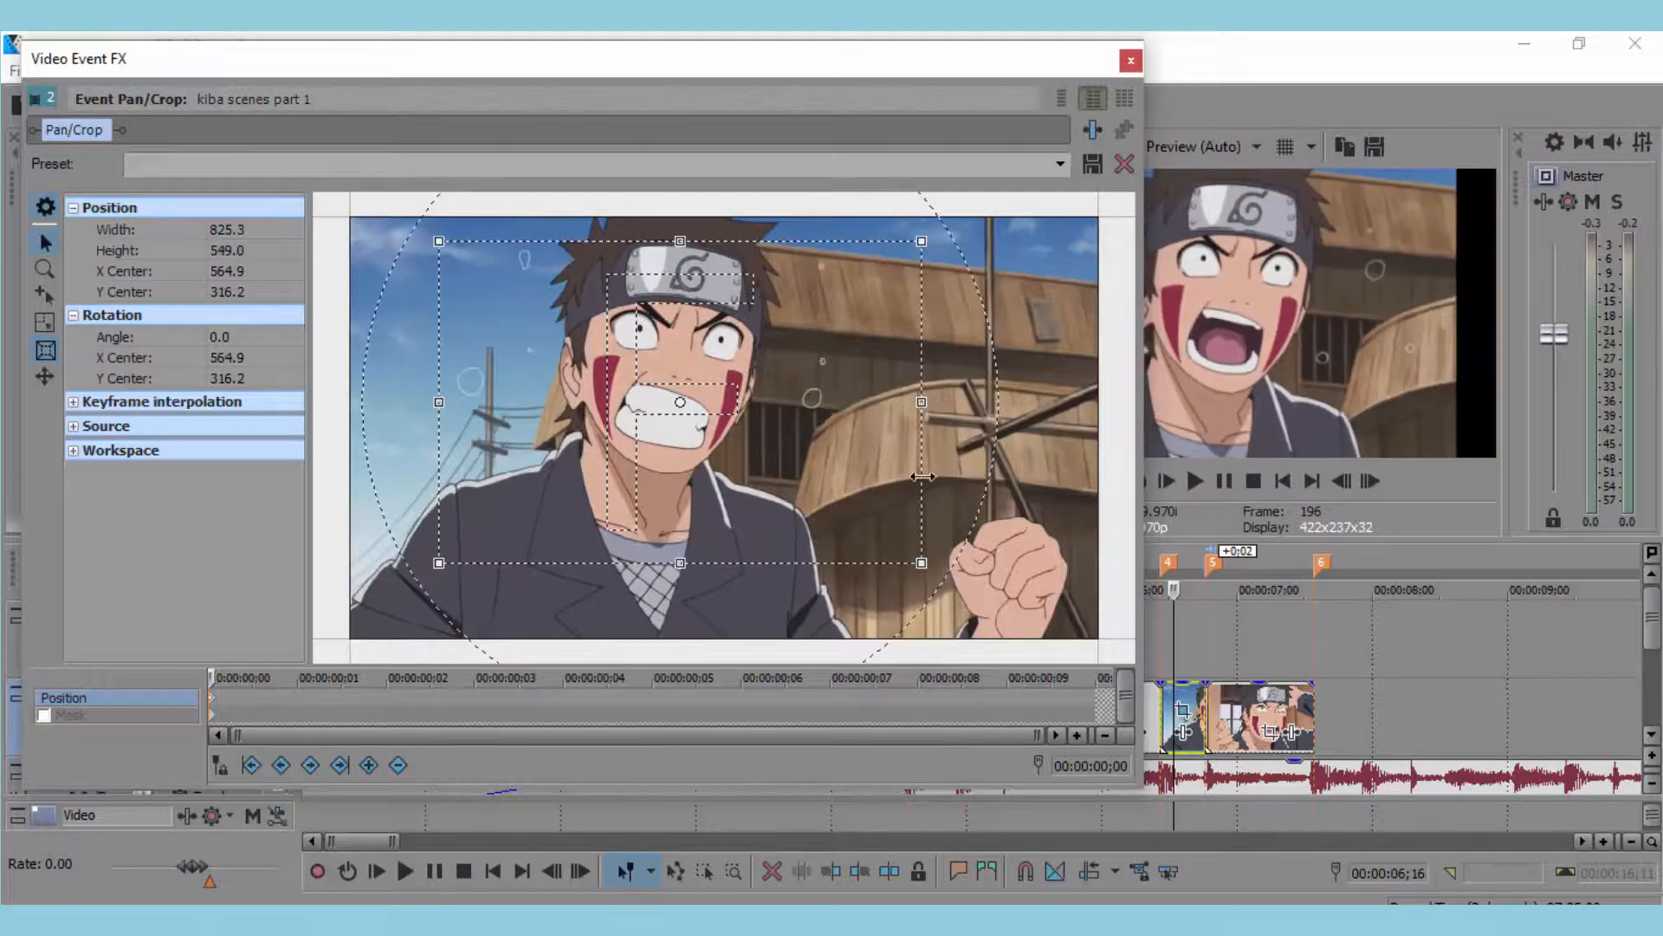
{"action": "left_click_drag", "start_coordinate": [962, 404], "coordinate": [987, 404]}
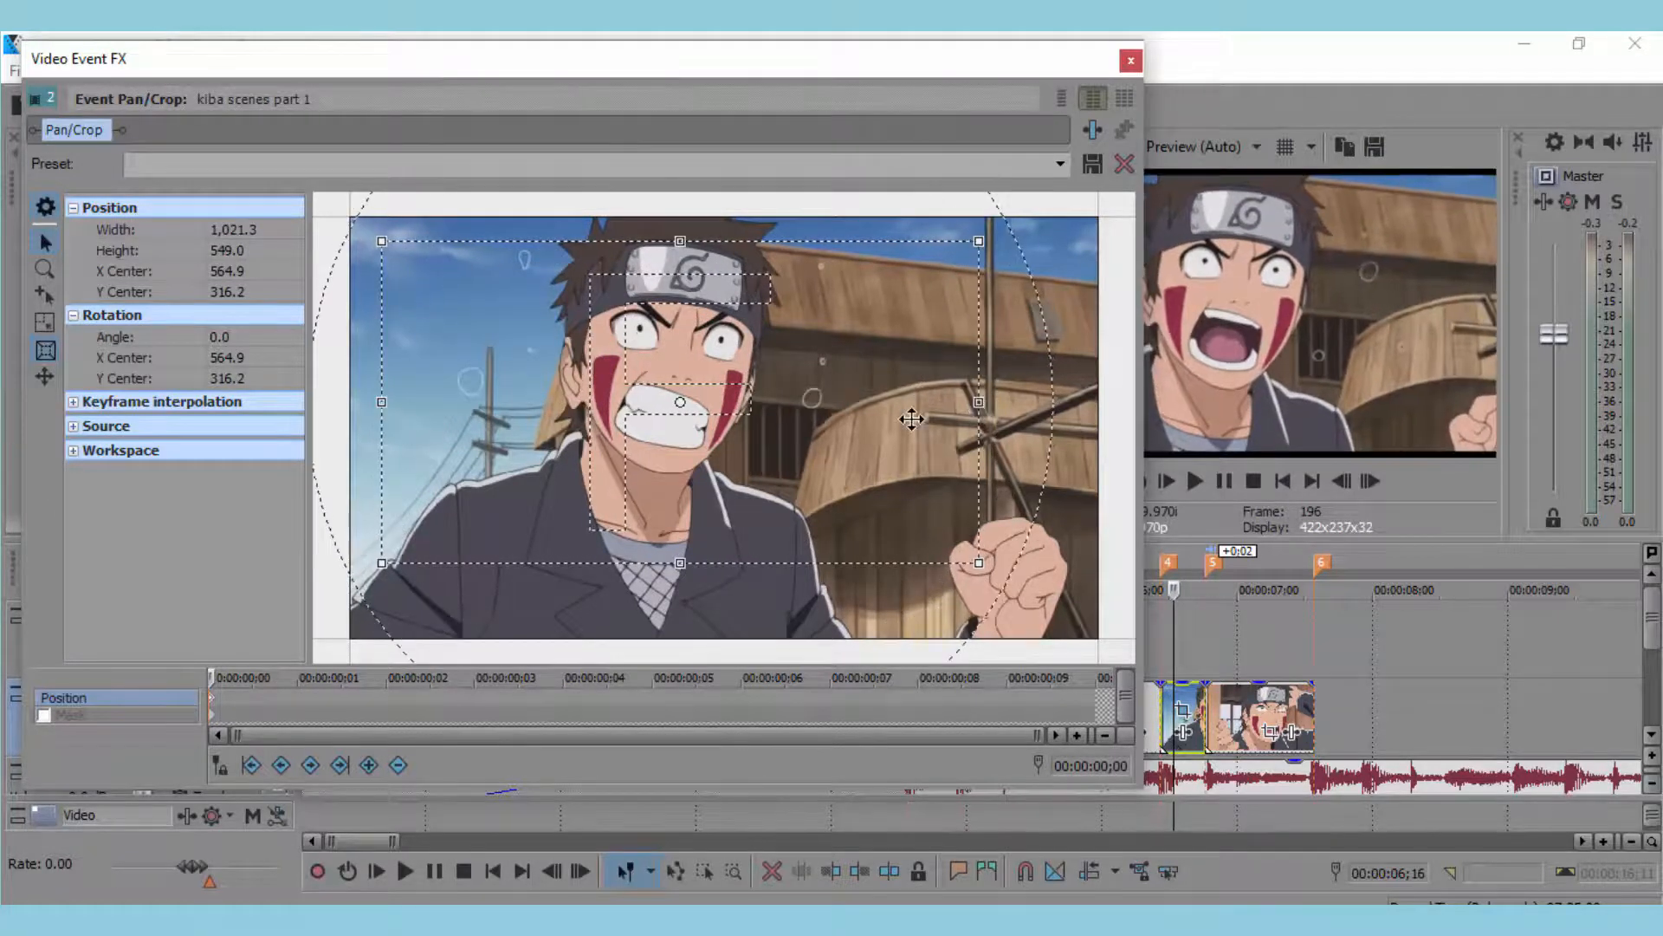
{"action": "right_click", "coordinate": [915, 428]}
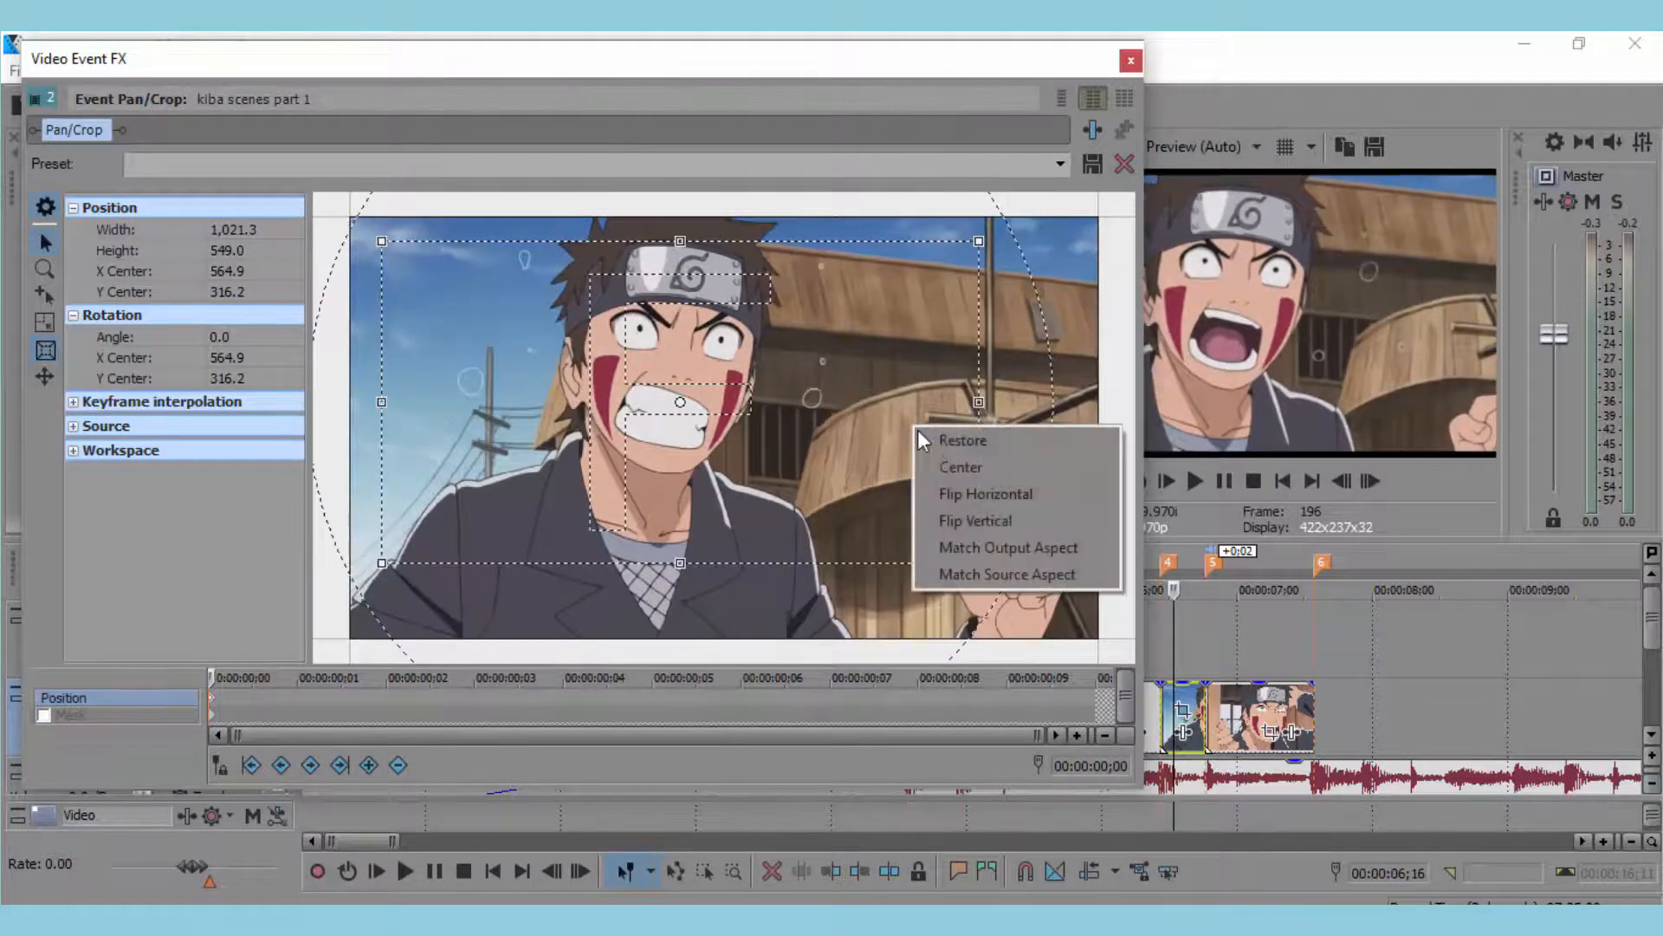
{"action": "left_click", "coordinate": [983, 548]}
{"action": "left_click", "coordinate": [1130, 61]}
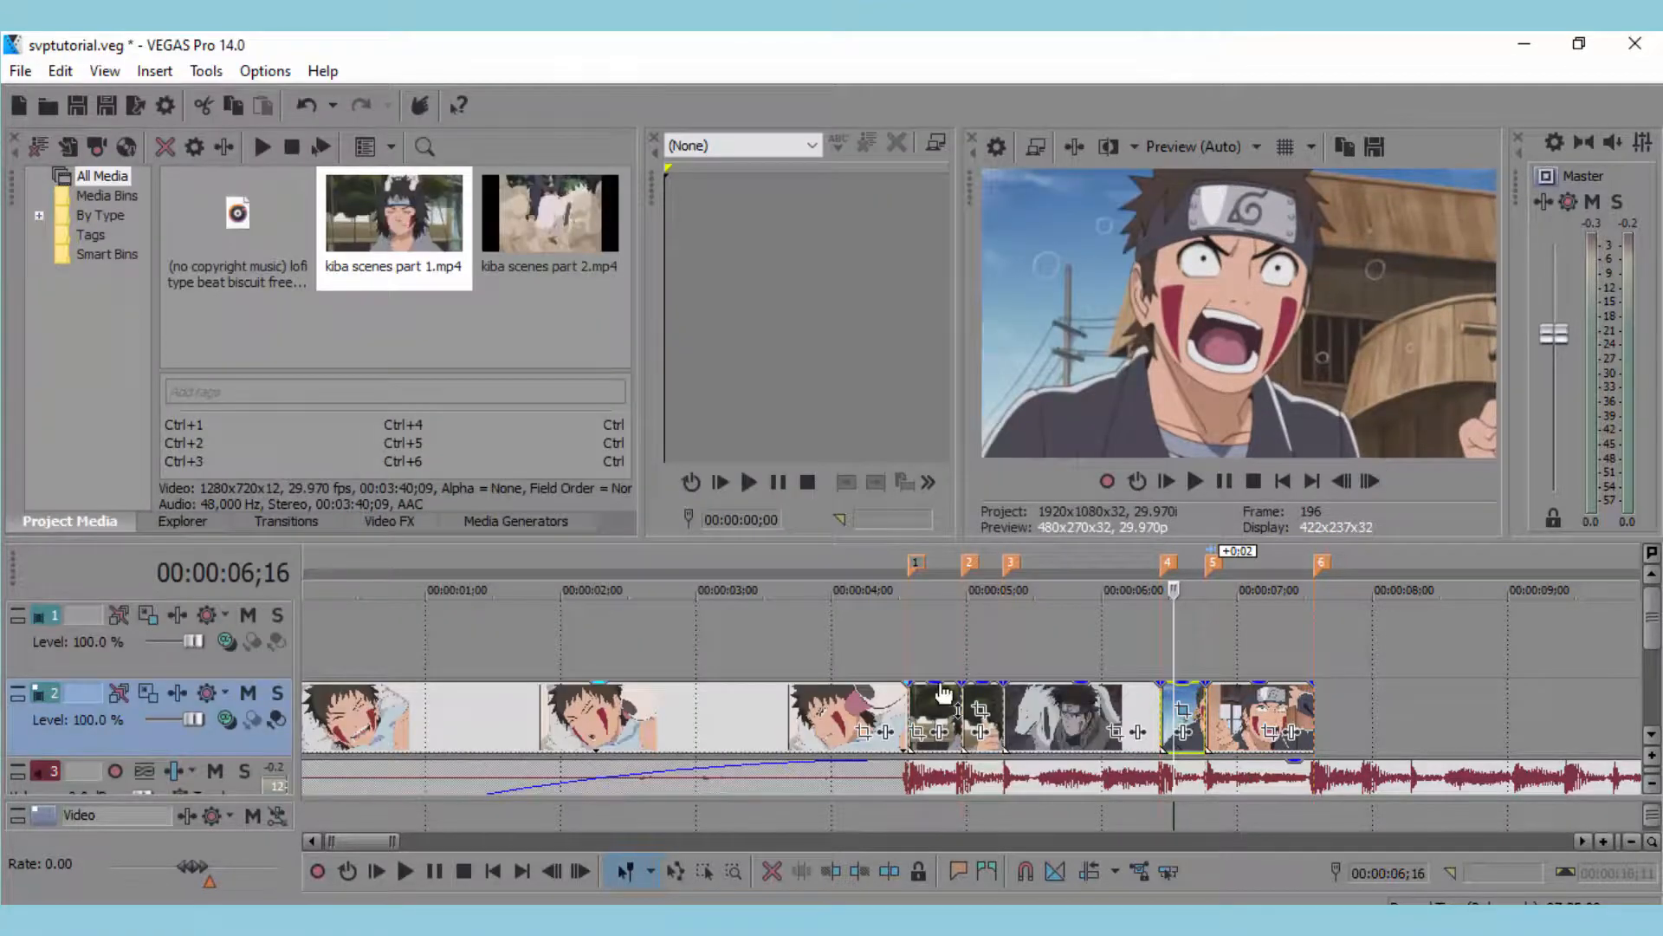
Add a fade-in of just under two seconds to the start of the intro clip and play it from the beginning.
{"action": "left_click", "coordinate": [909, 655]}
{"action": "left_click", "coordinate": [822, 648]}
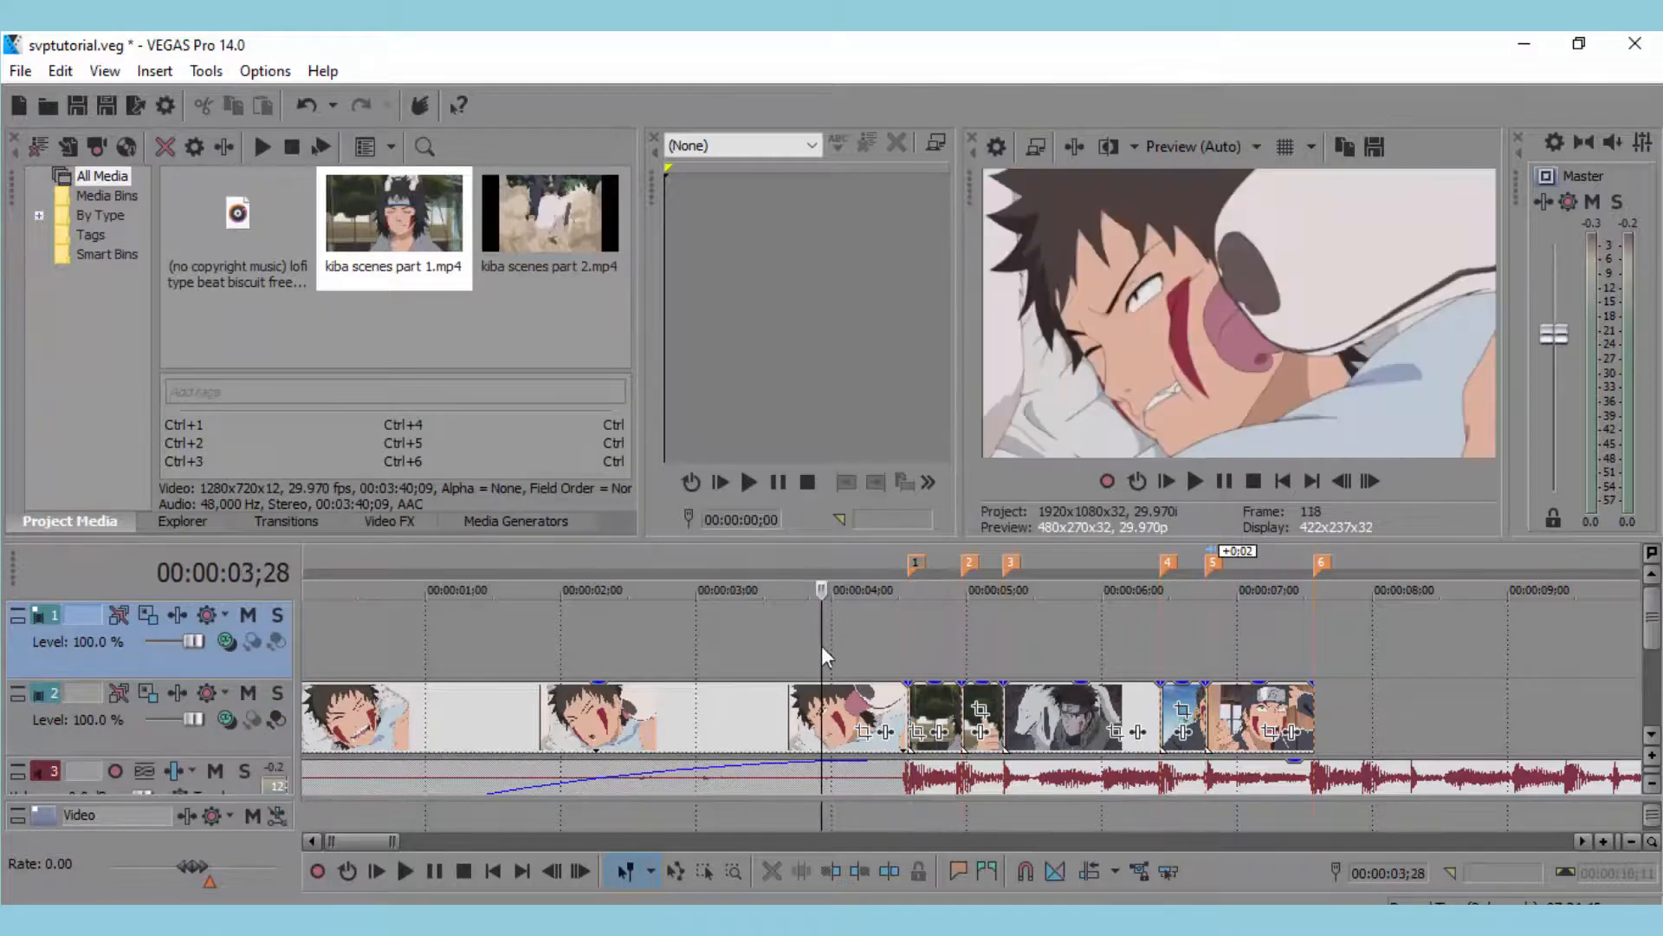
{"action": "left_click", "coordinate": [1629, 841]}
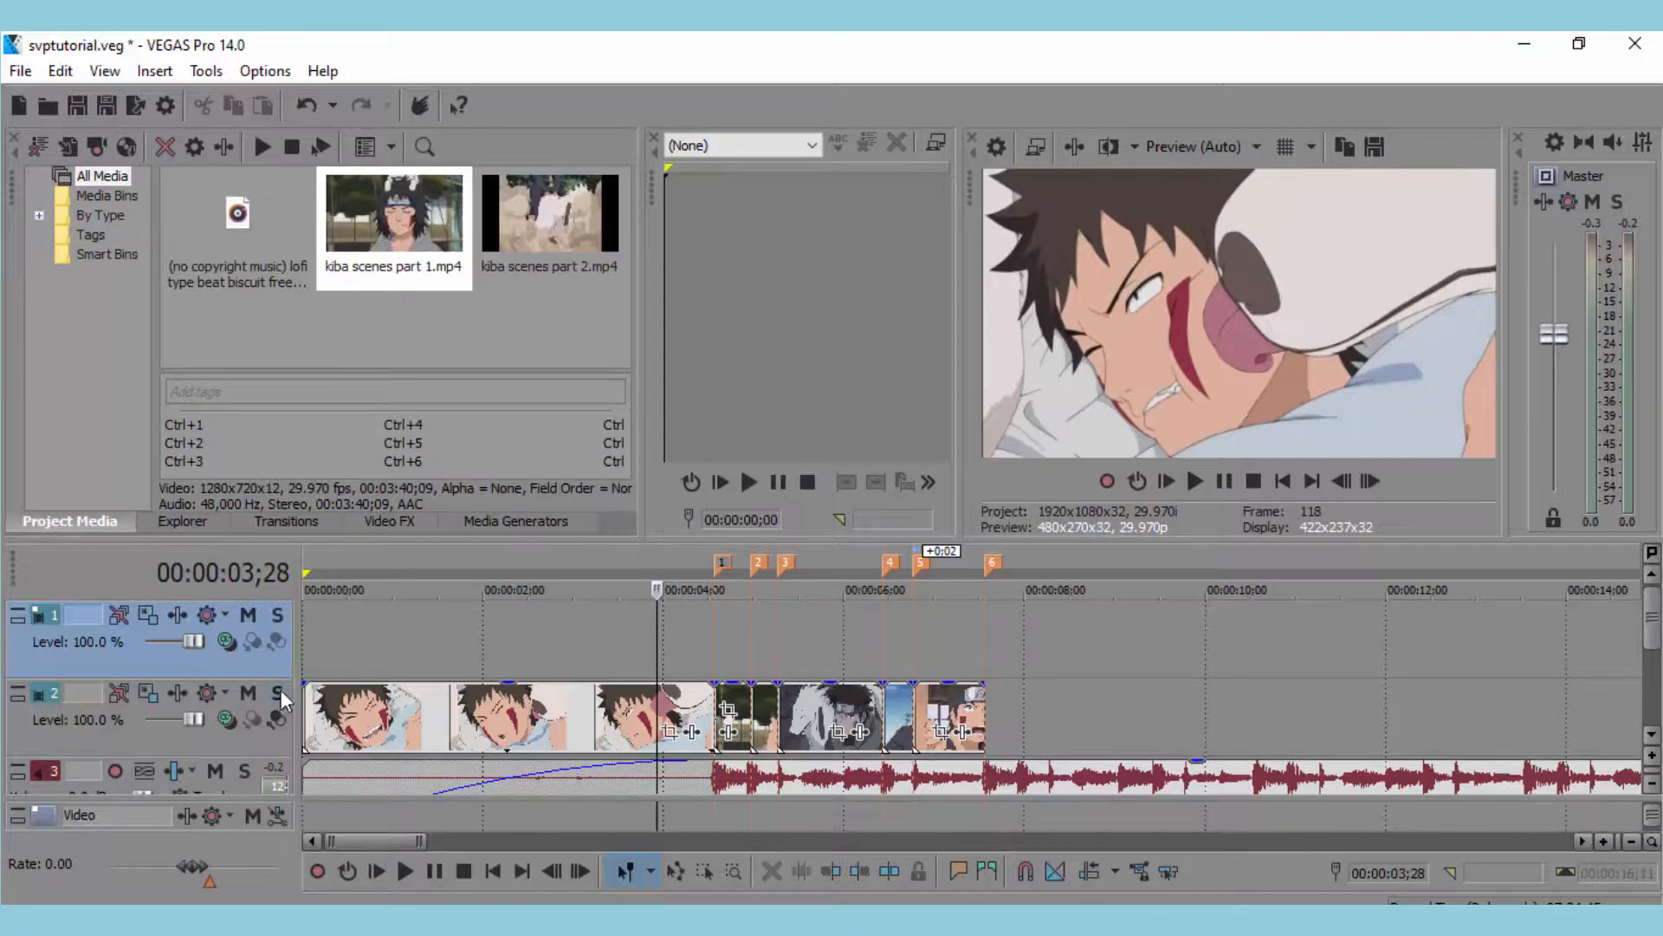
{"action": "left_click_drag", "start_coordinate": [304, 684], "coordinate": [455, 684]}
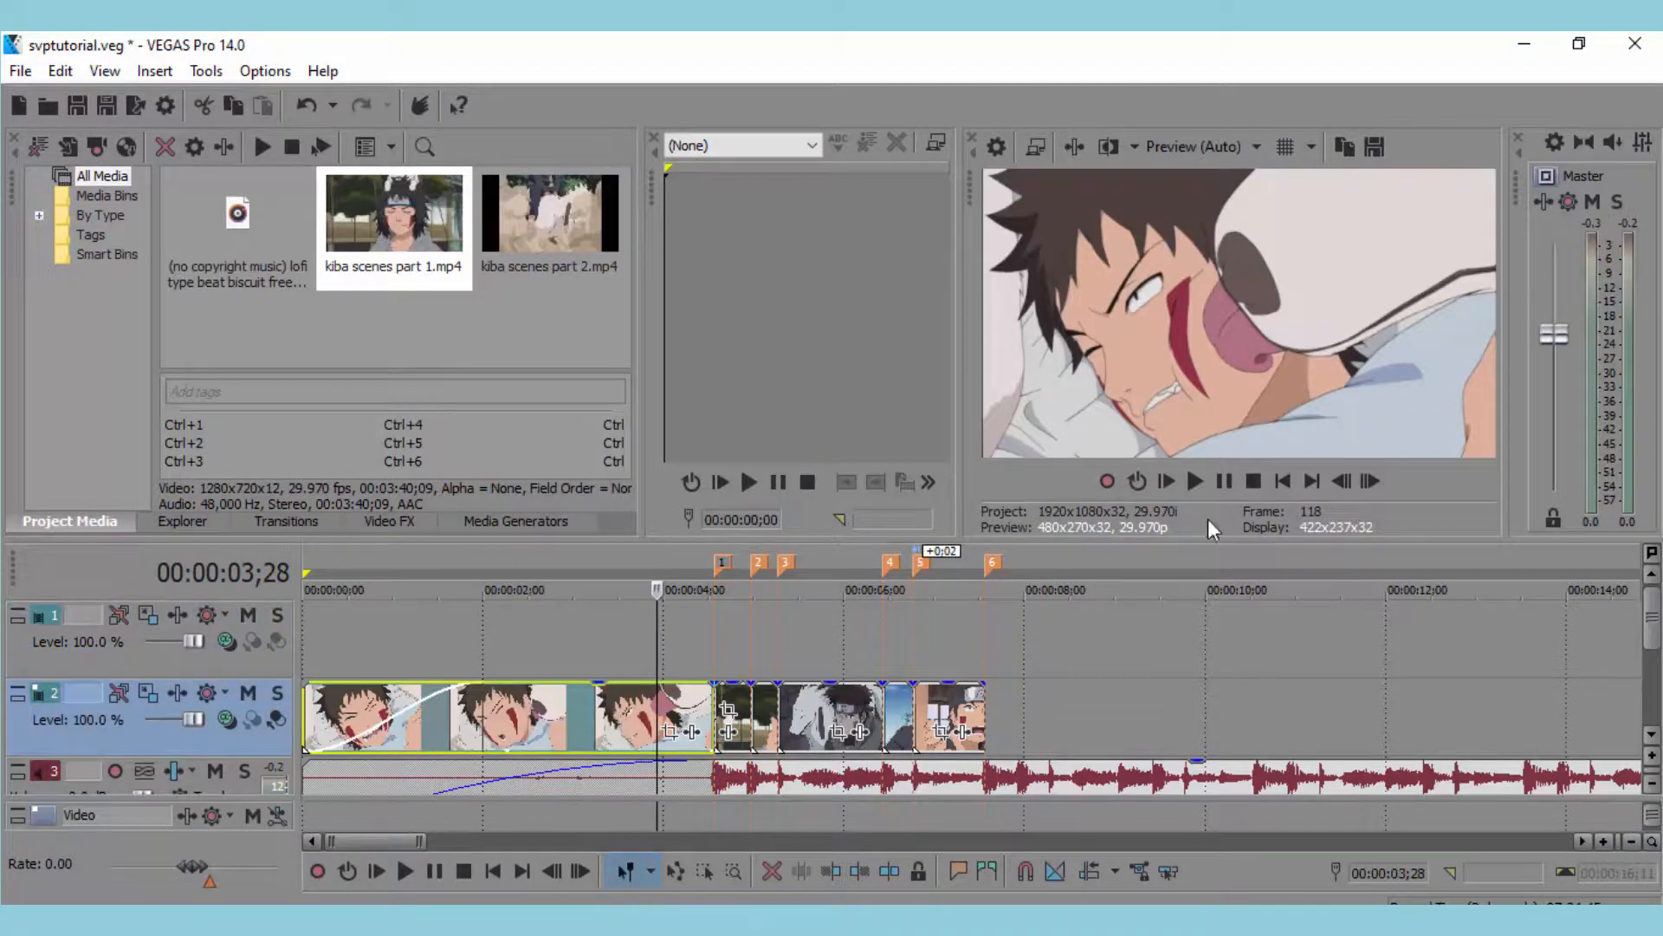
{"action": "left_click", "coordinate": [1167, 481]}
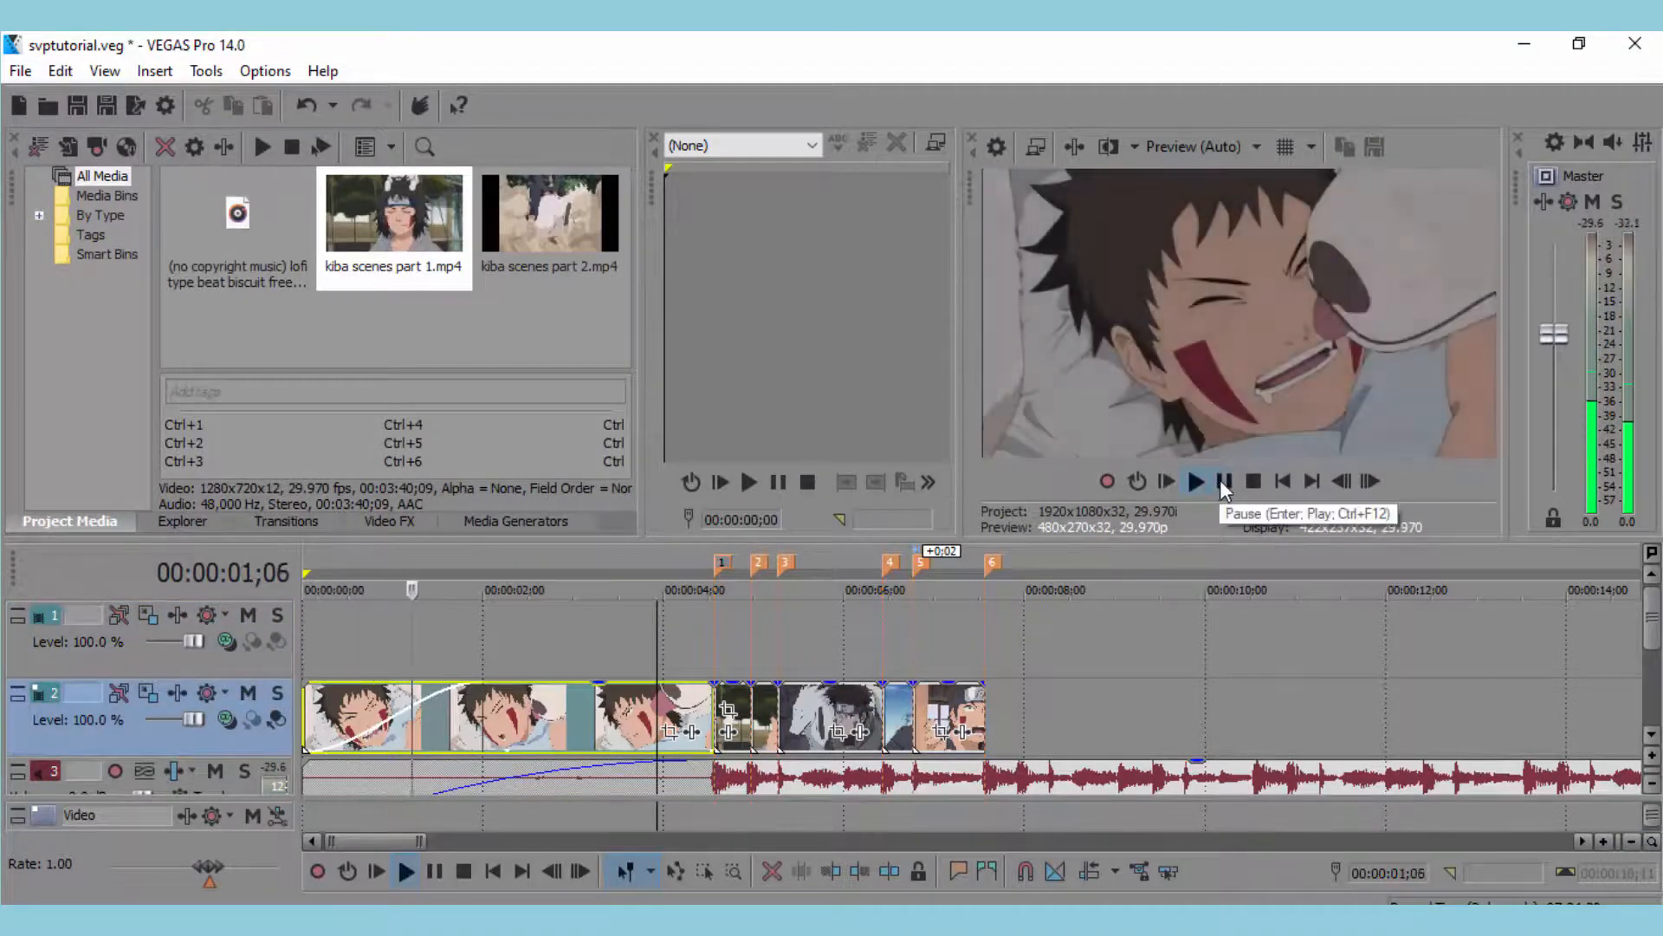